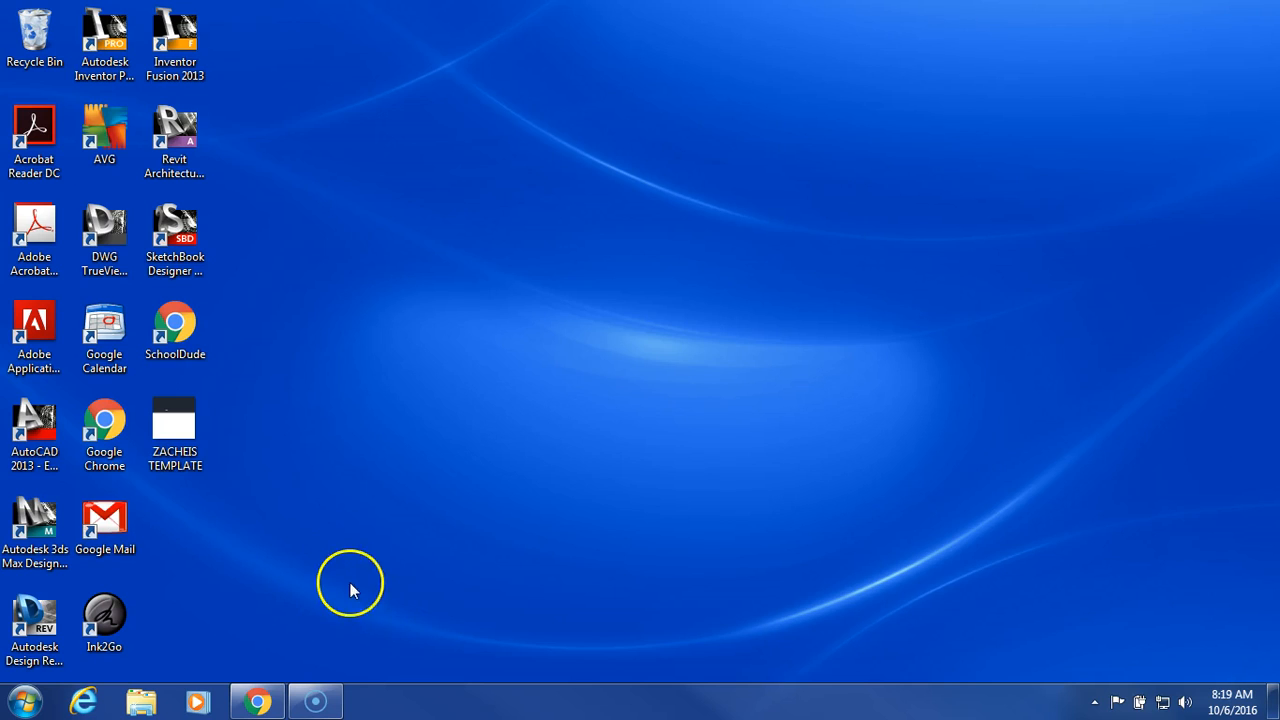
Step: Open the ZACHEIS TEMPLATE drawing, dismiss the Welcome and update notices, and maximize AutoCAD
double_click(176, 425)
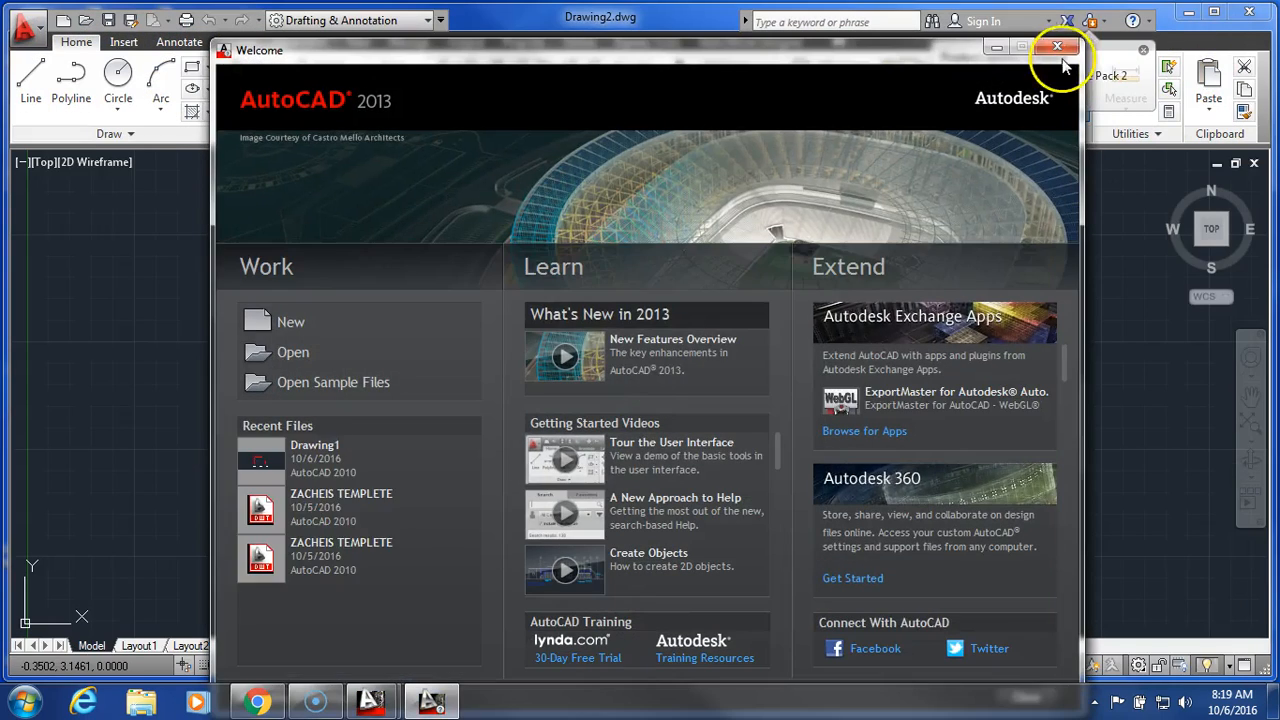
click(1062, 50)
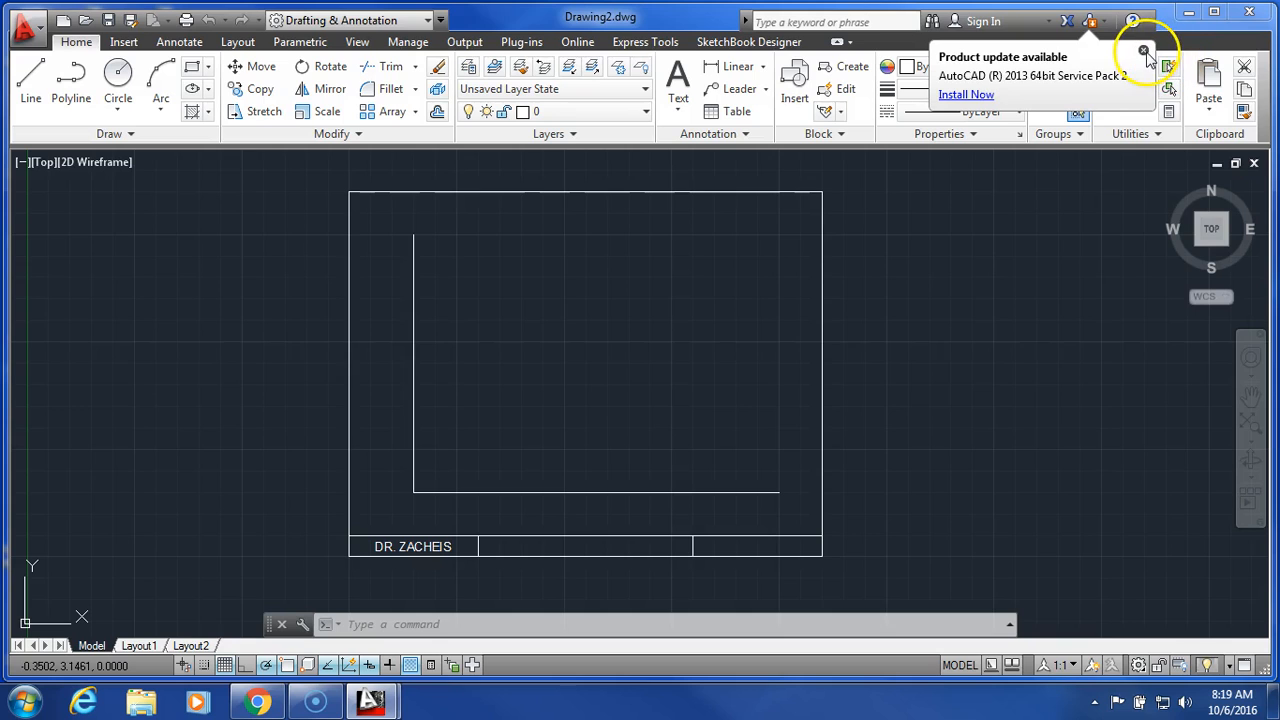
click(1143, 50)
click(1214, 11)
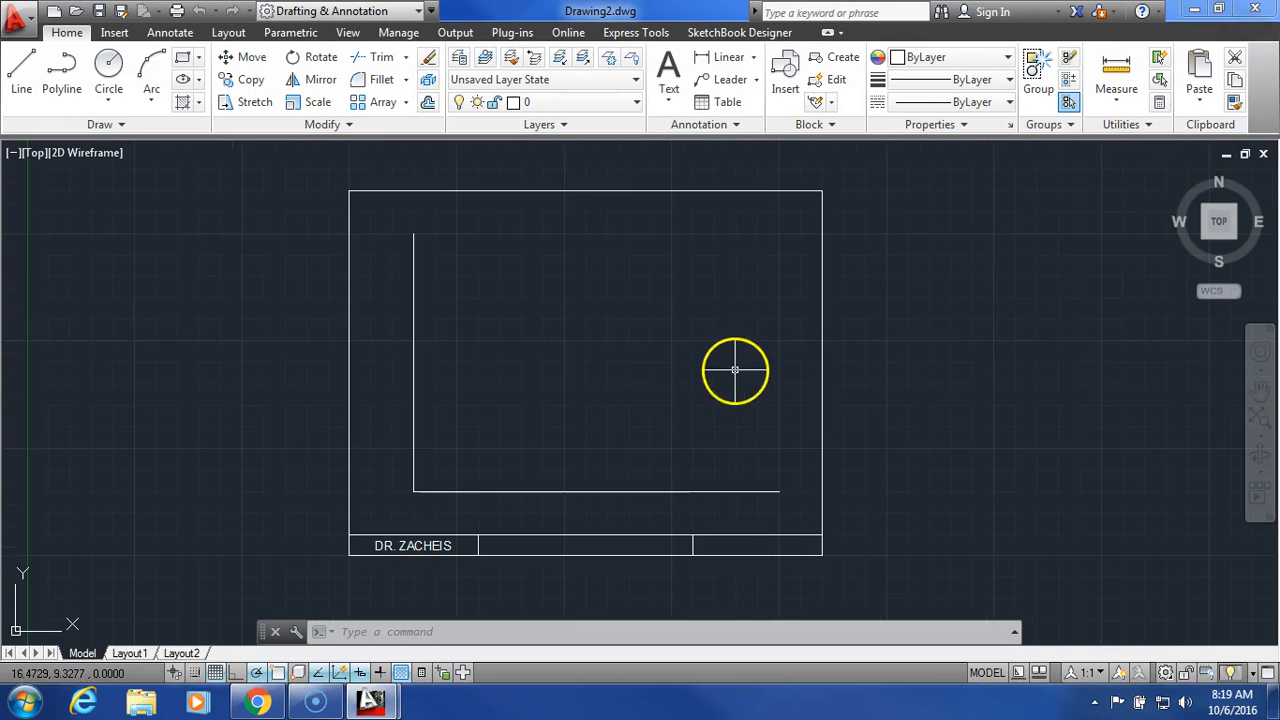
Step: Move the vertical and bottom horizontal guide lines onto the Construction layer
click(584, 505)
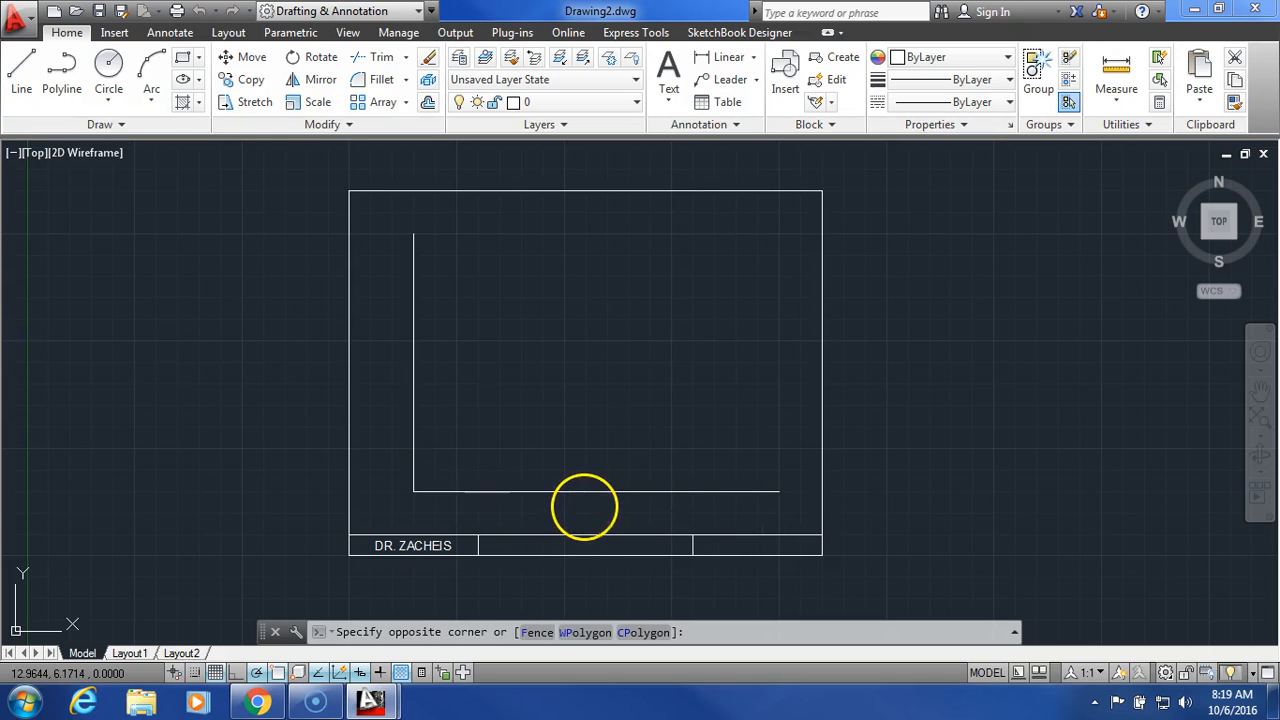
click(551, 513)
click(547, 516)
click(538, 487)
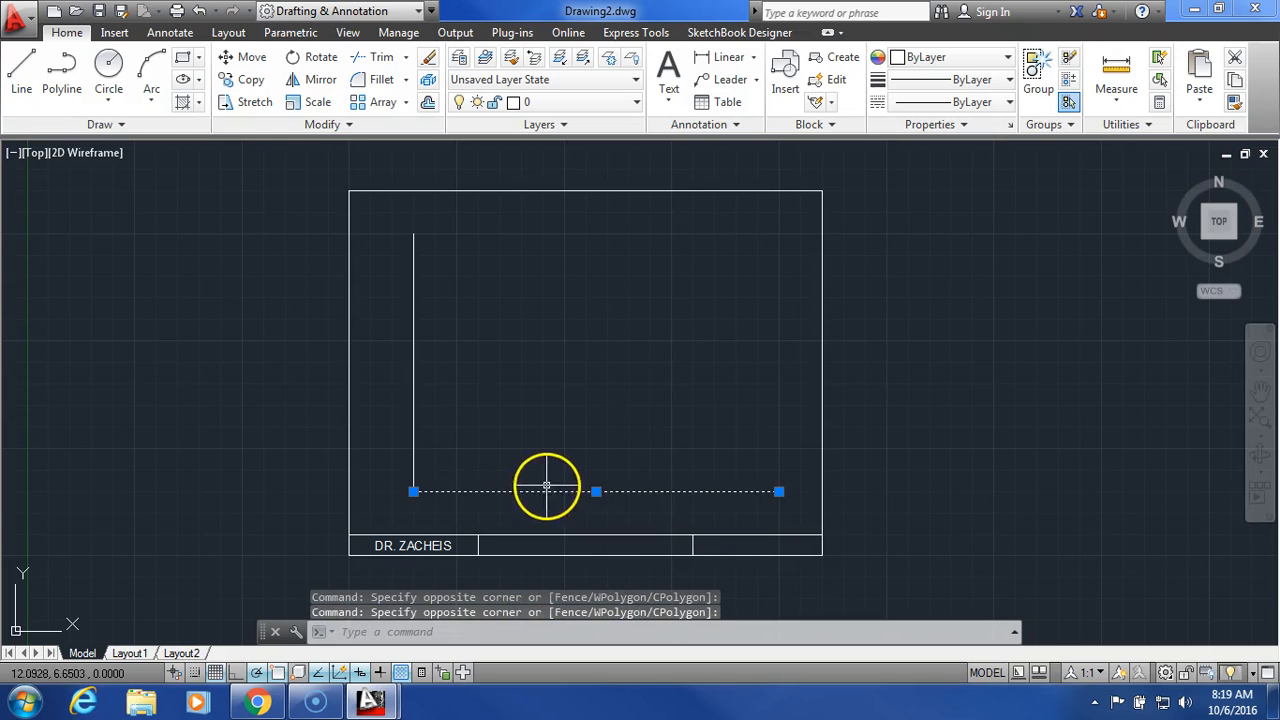
click(415, 434)
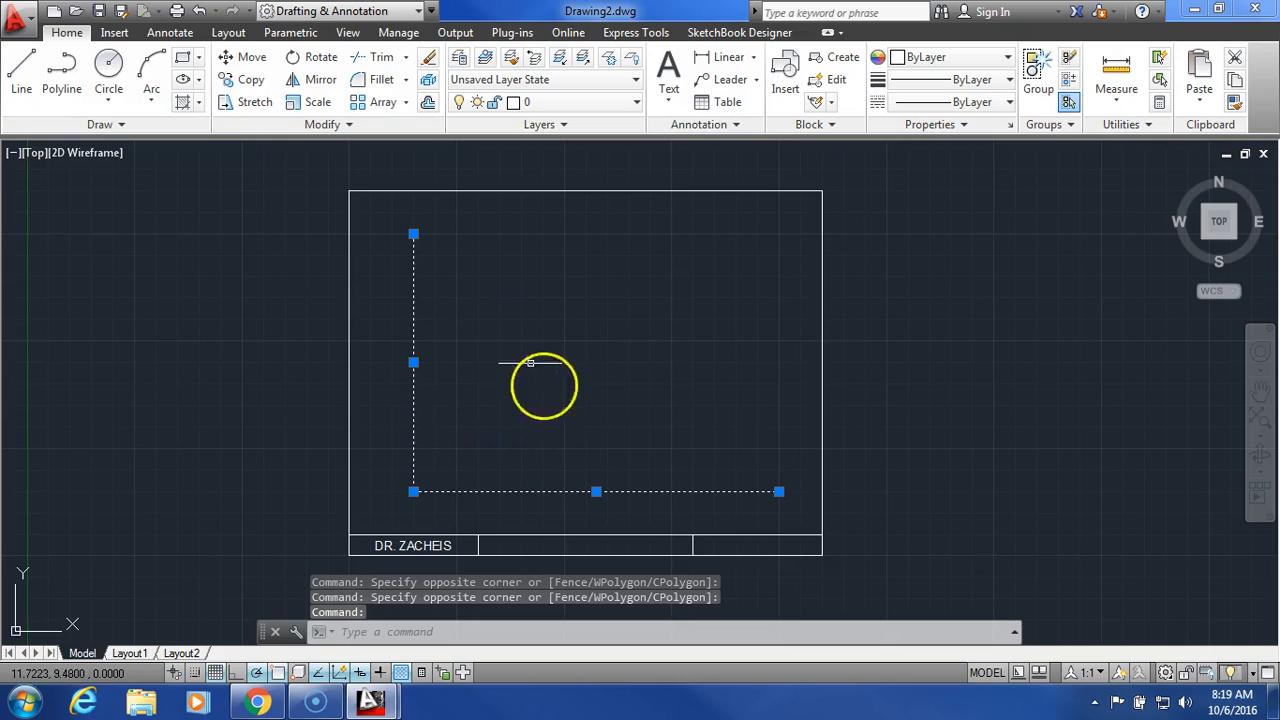
click(526, 508)
click(380, 352)
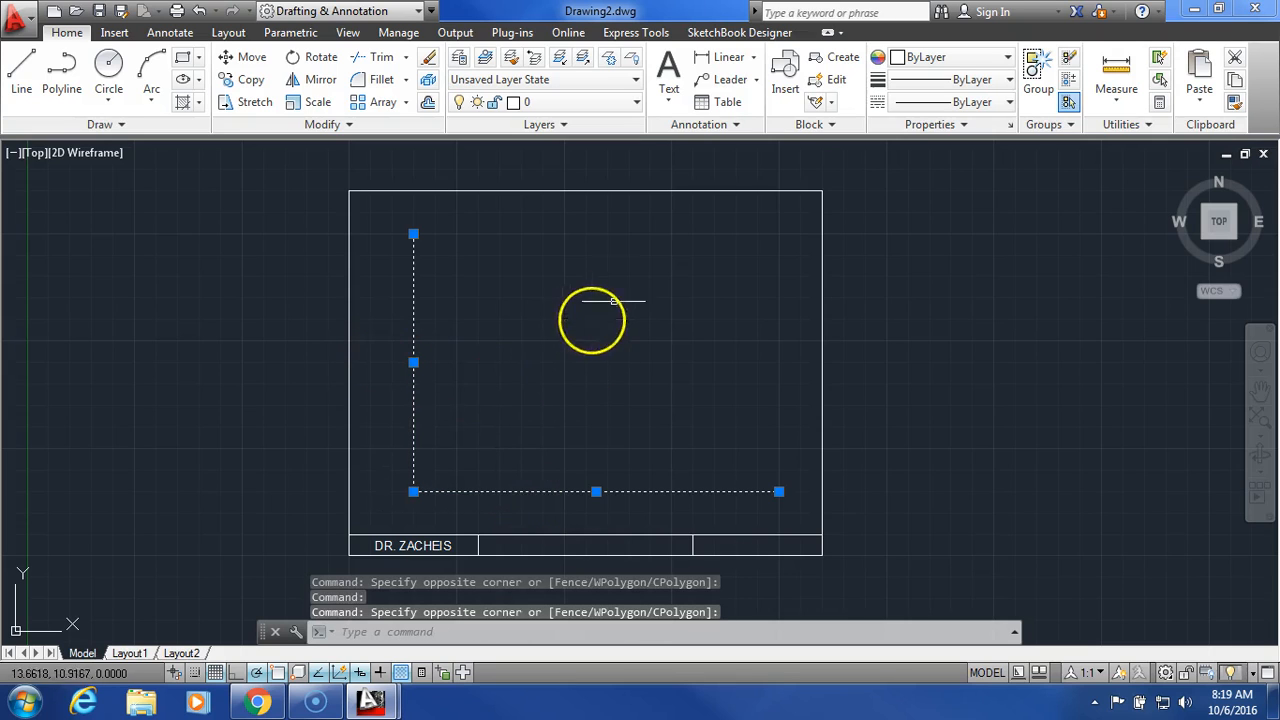
click(609, 104)
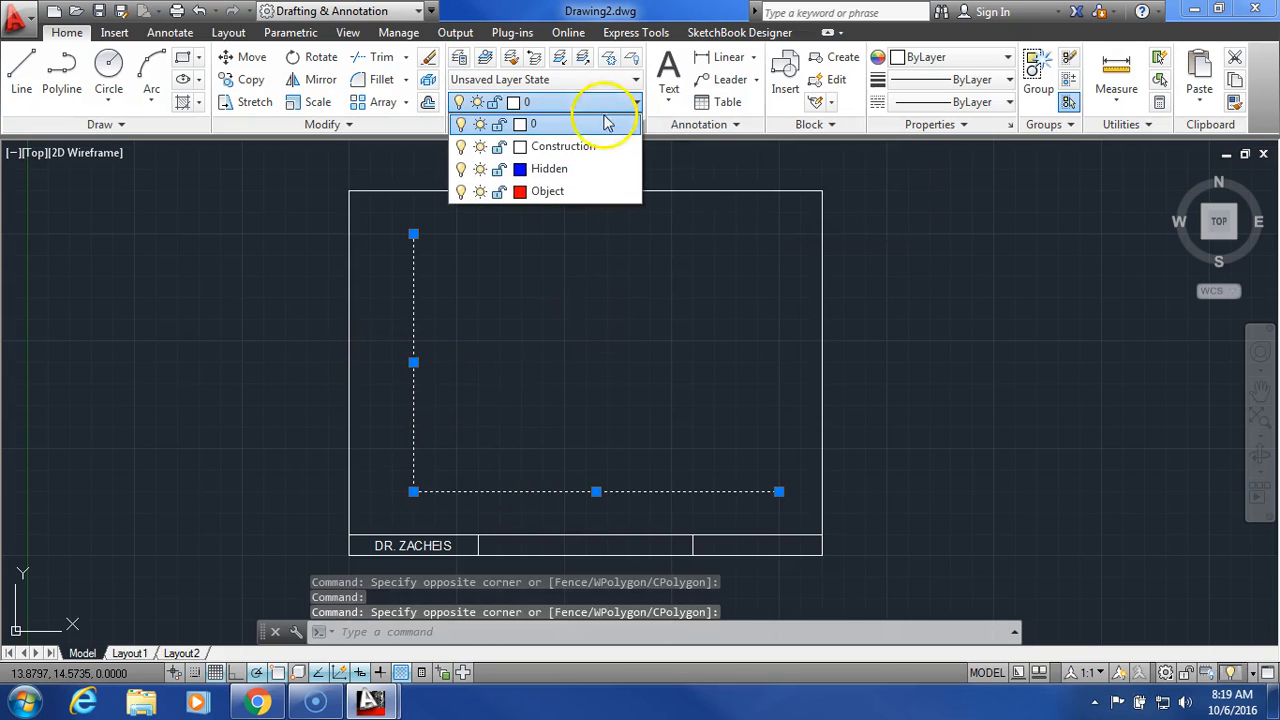
click(580, 148)
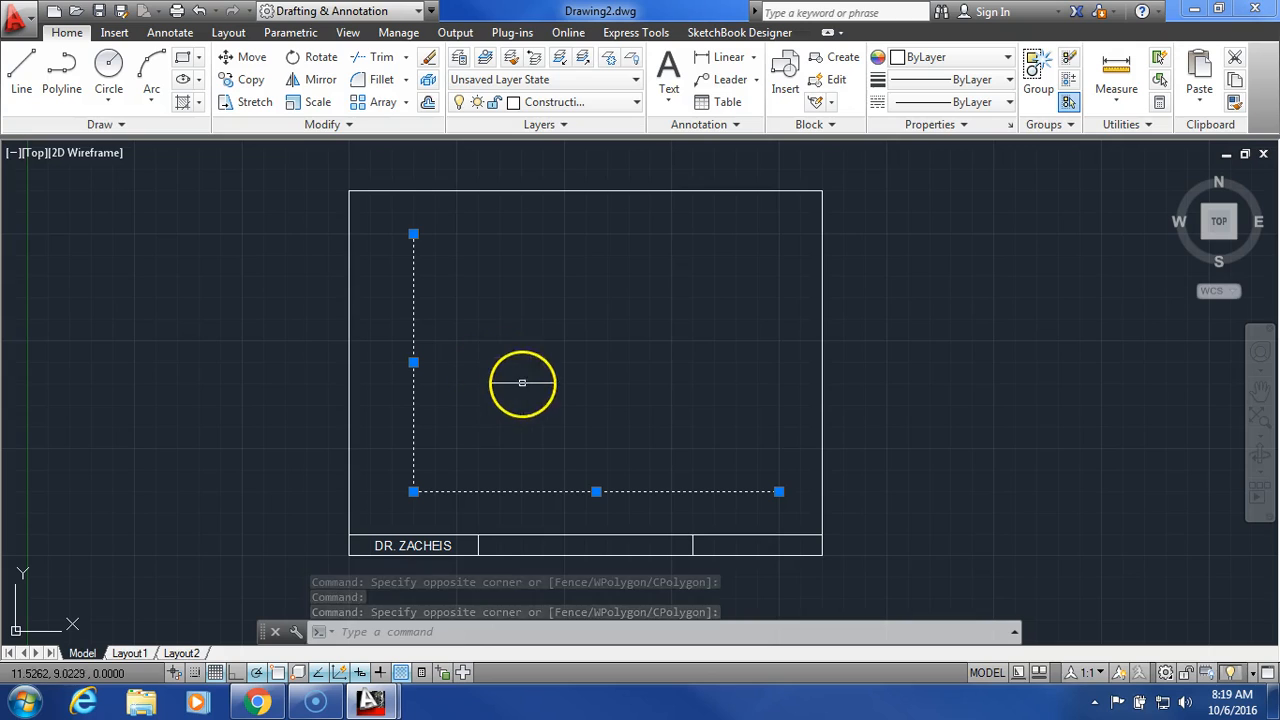
click(531, 374)
key(Escape)
key(Escape)
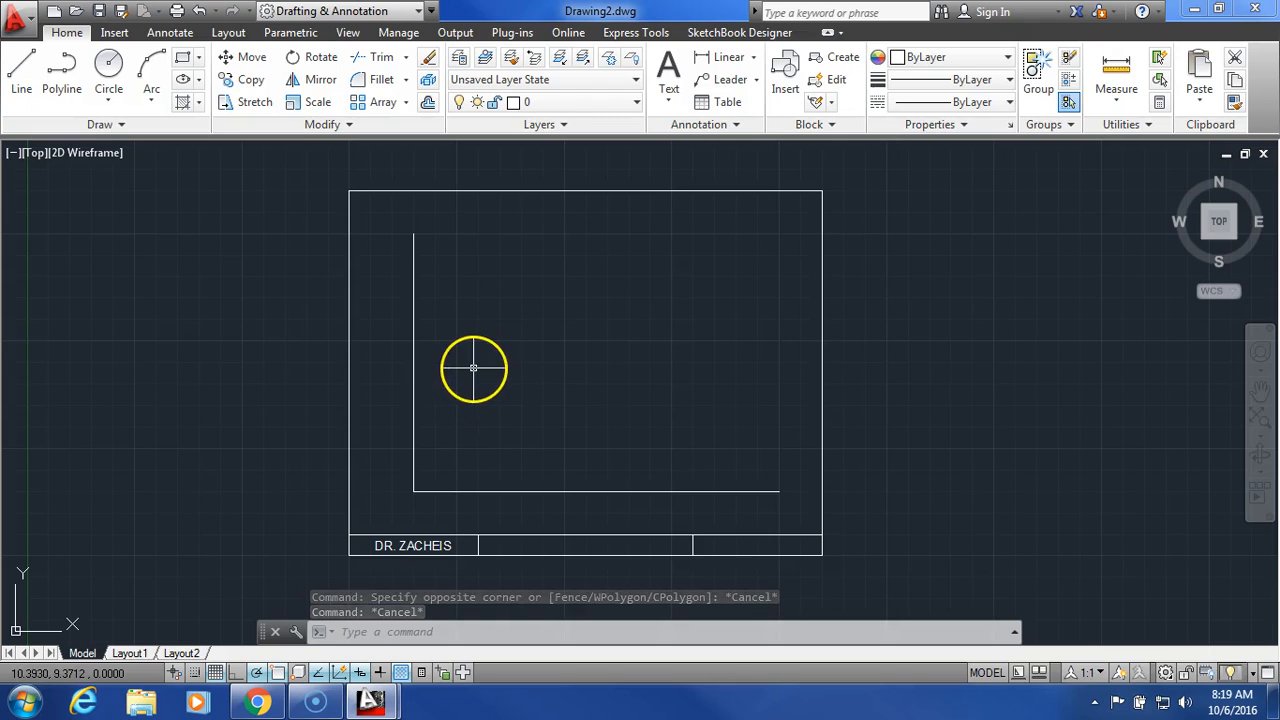
Step: Offset the vertical guide line 5 units to the right
click(428, 102)
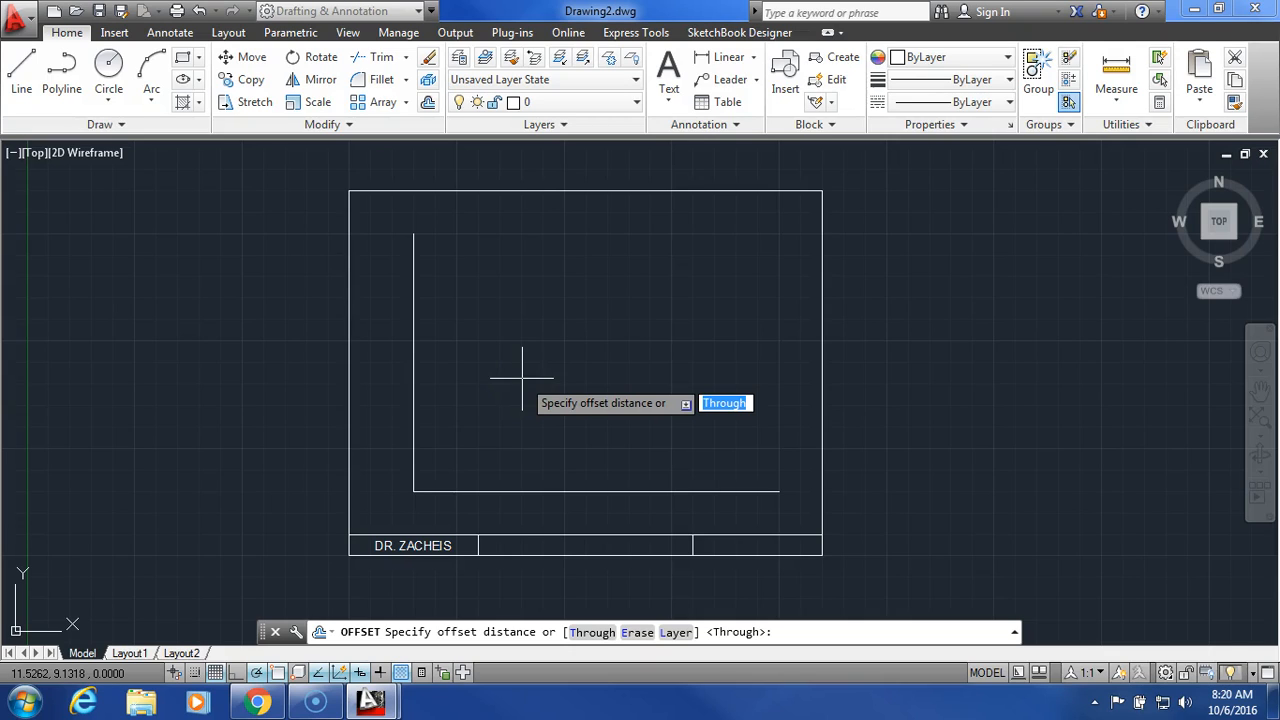
text(5)
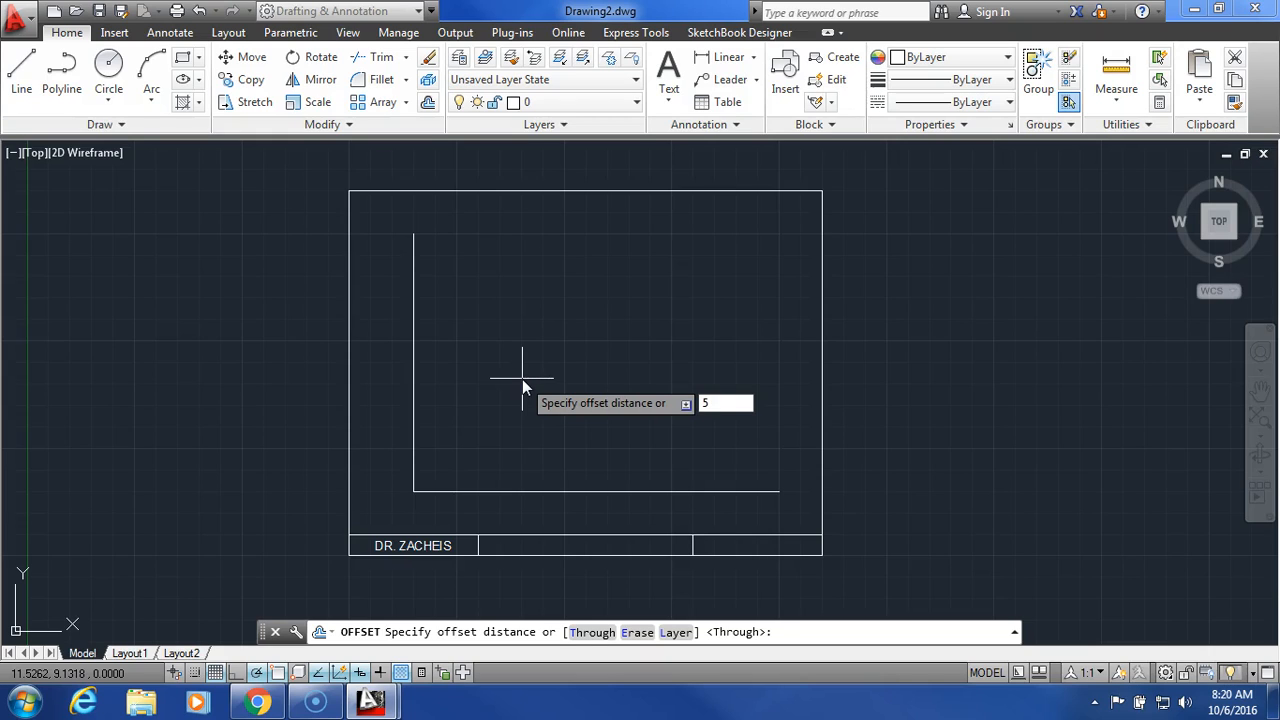
key(Return)
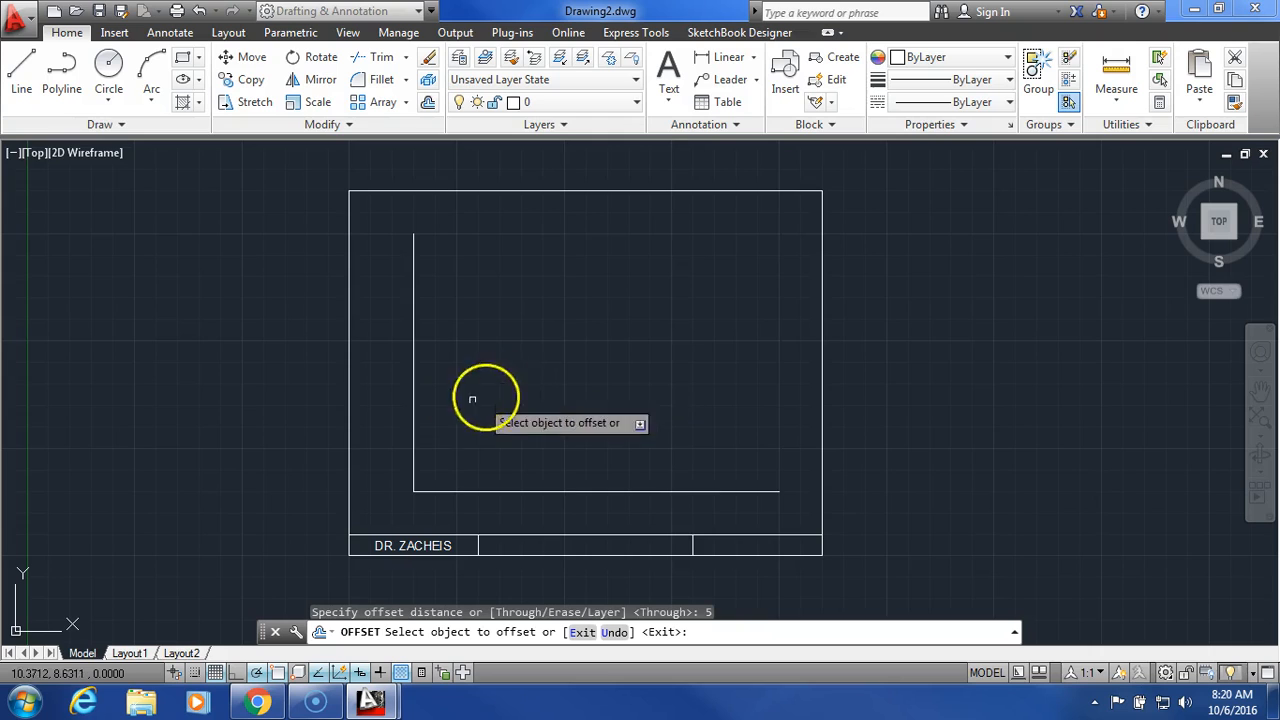
click(414, 428)
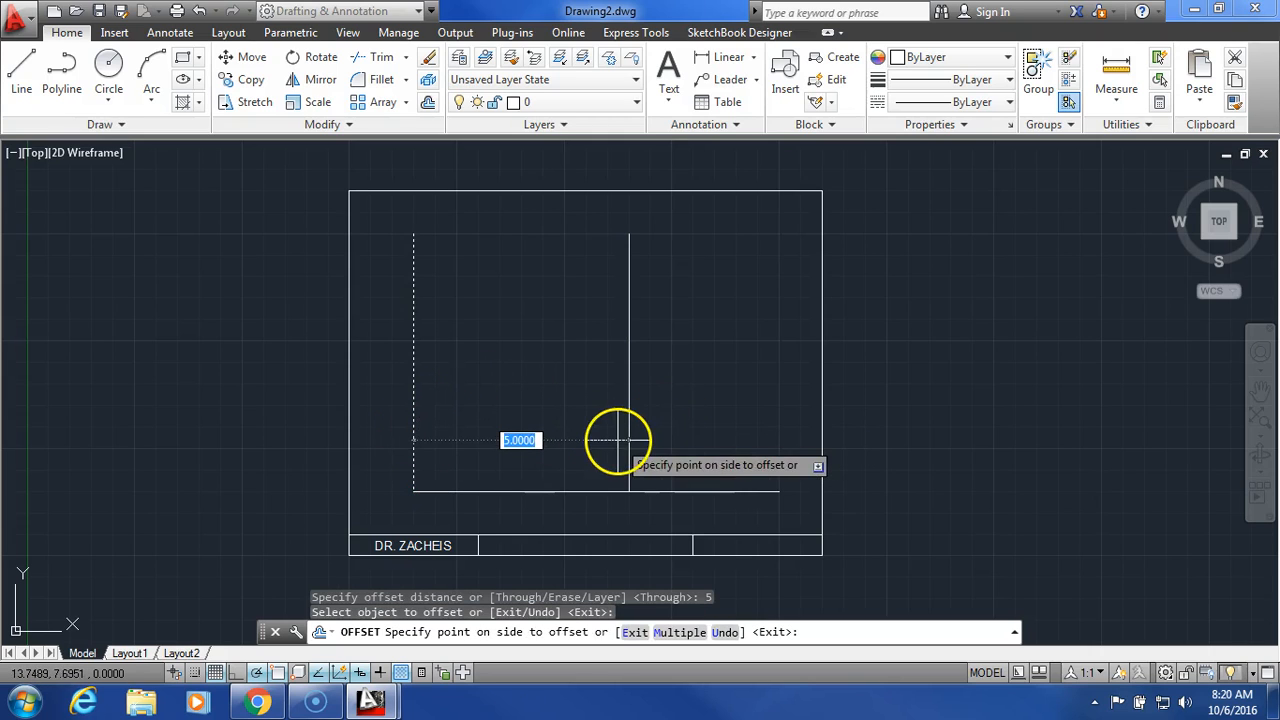
click(705, 422)
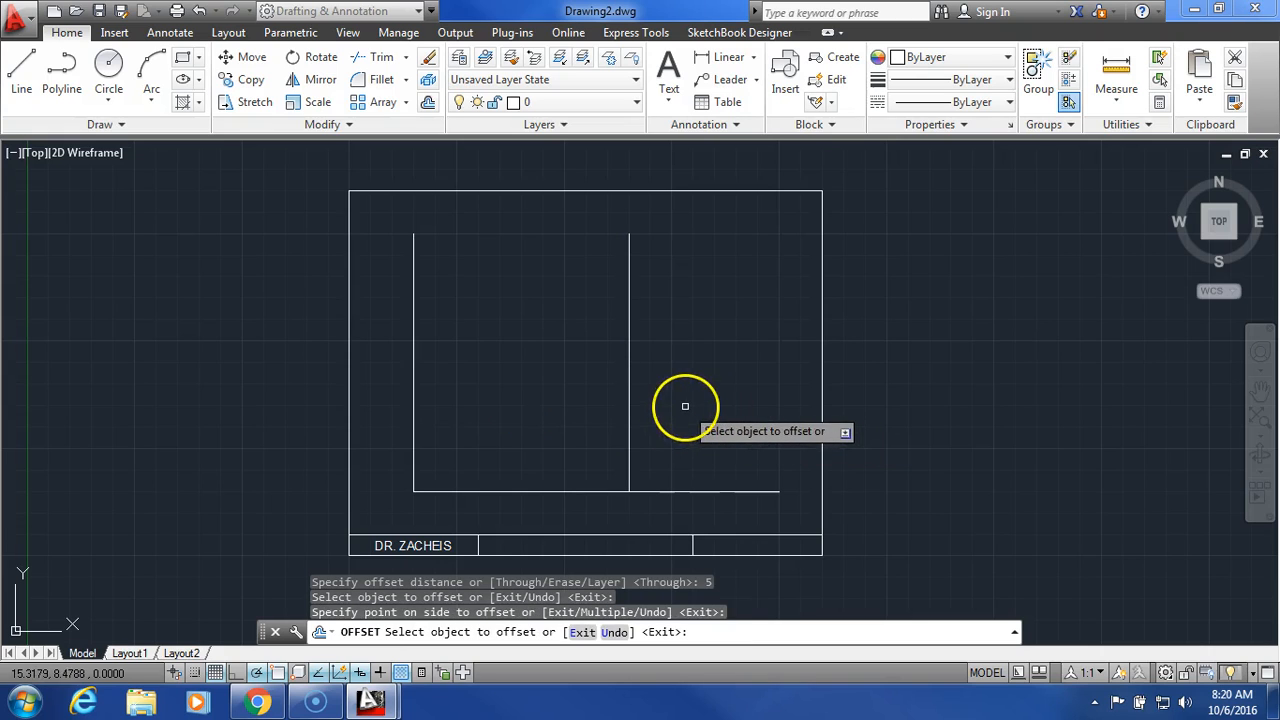
Step: Offset the bottom horizontal line 2.5 units upward
click(428, 102)
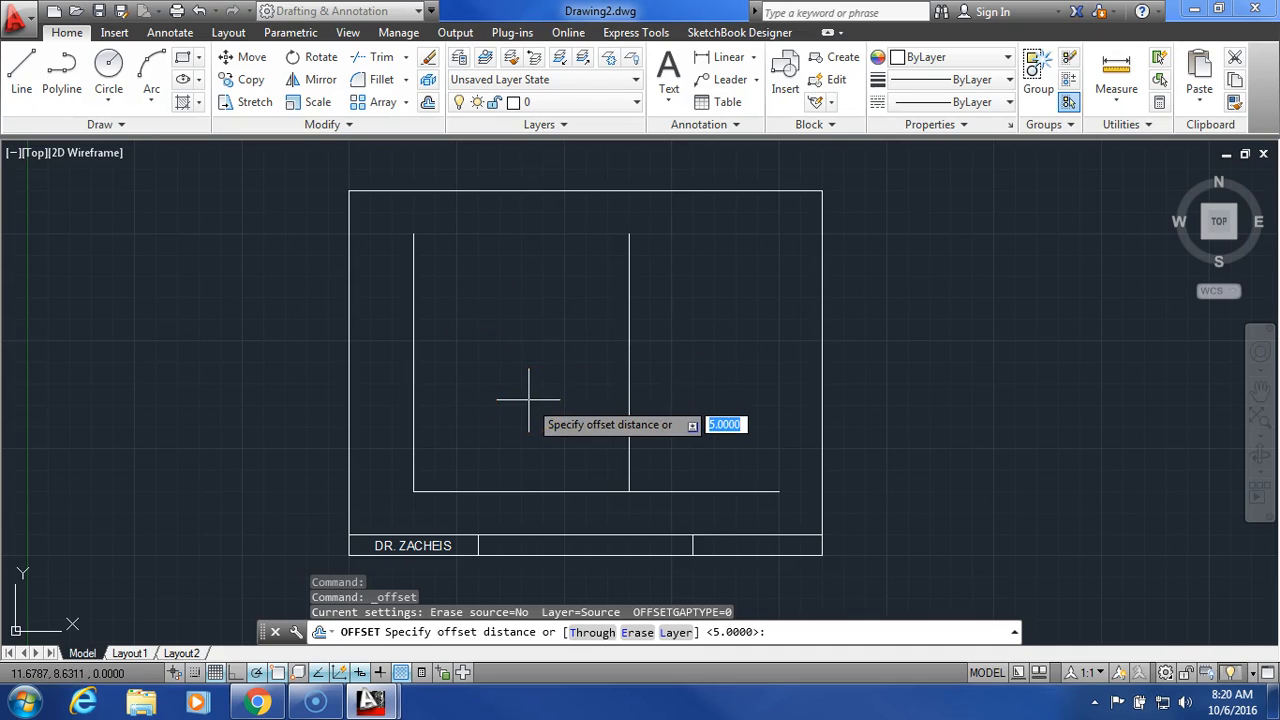
text(2)
key(Return)
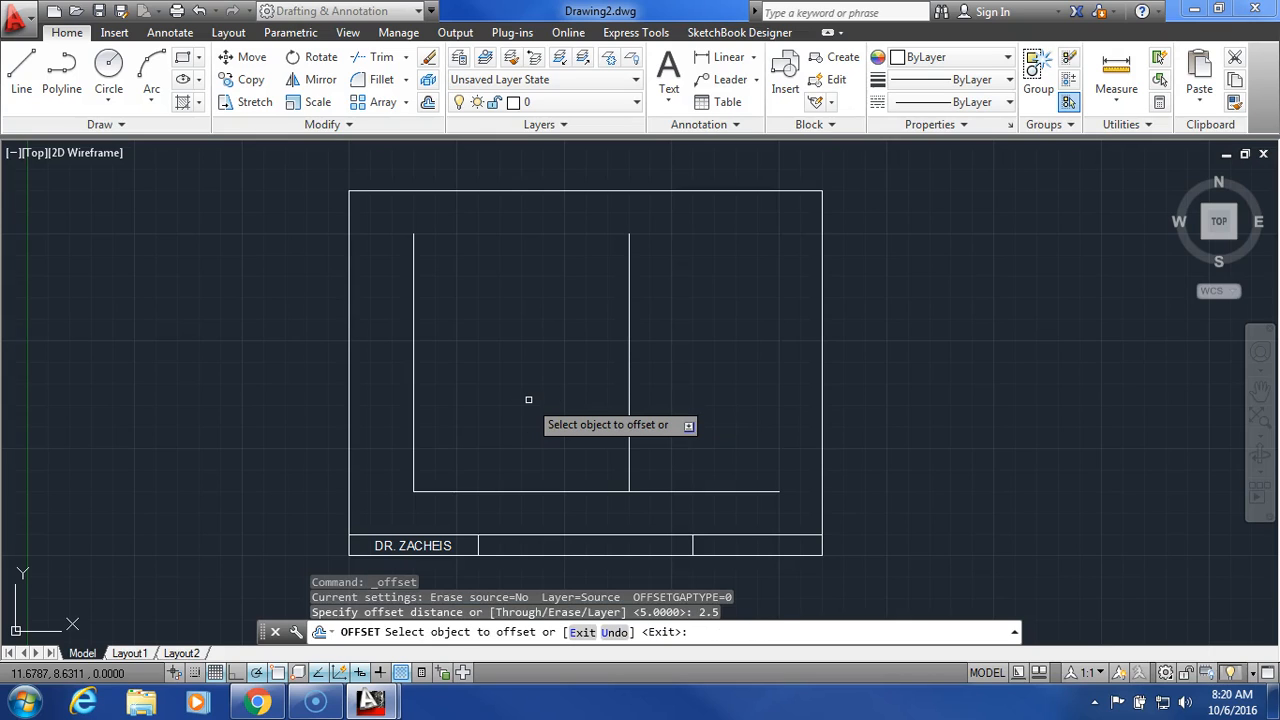
click(547, 491)
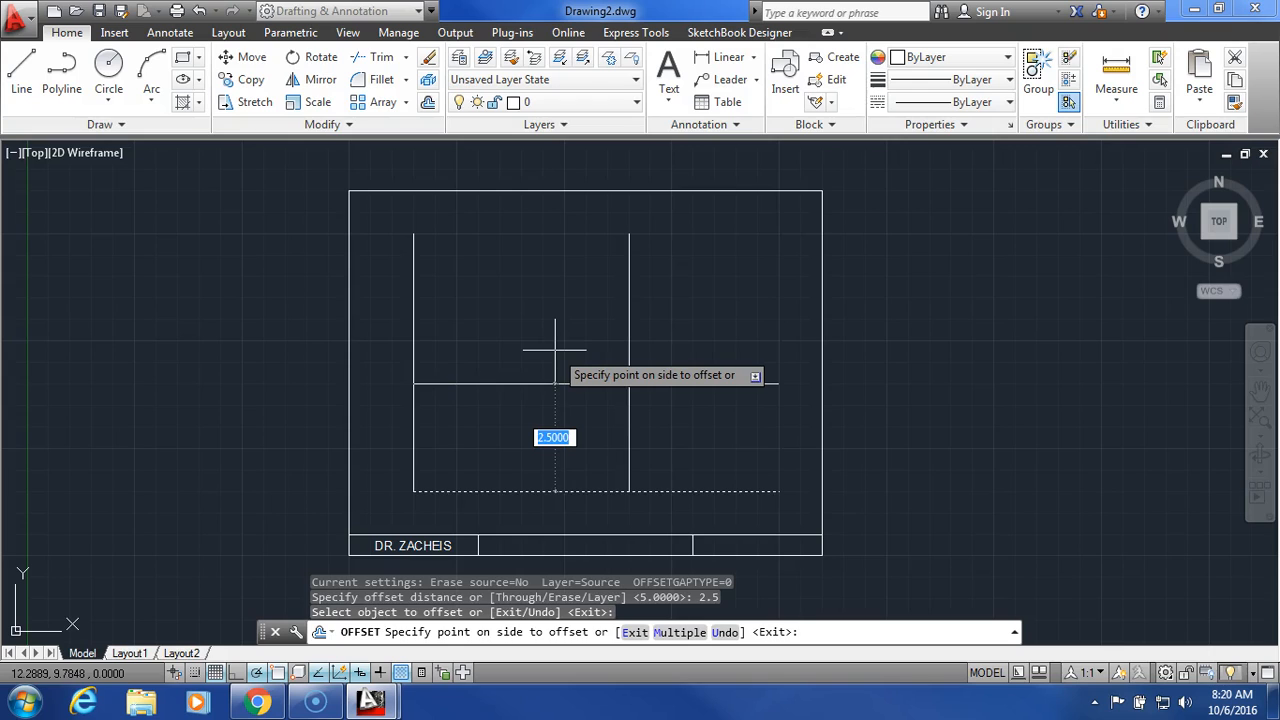
click(651, 357)
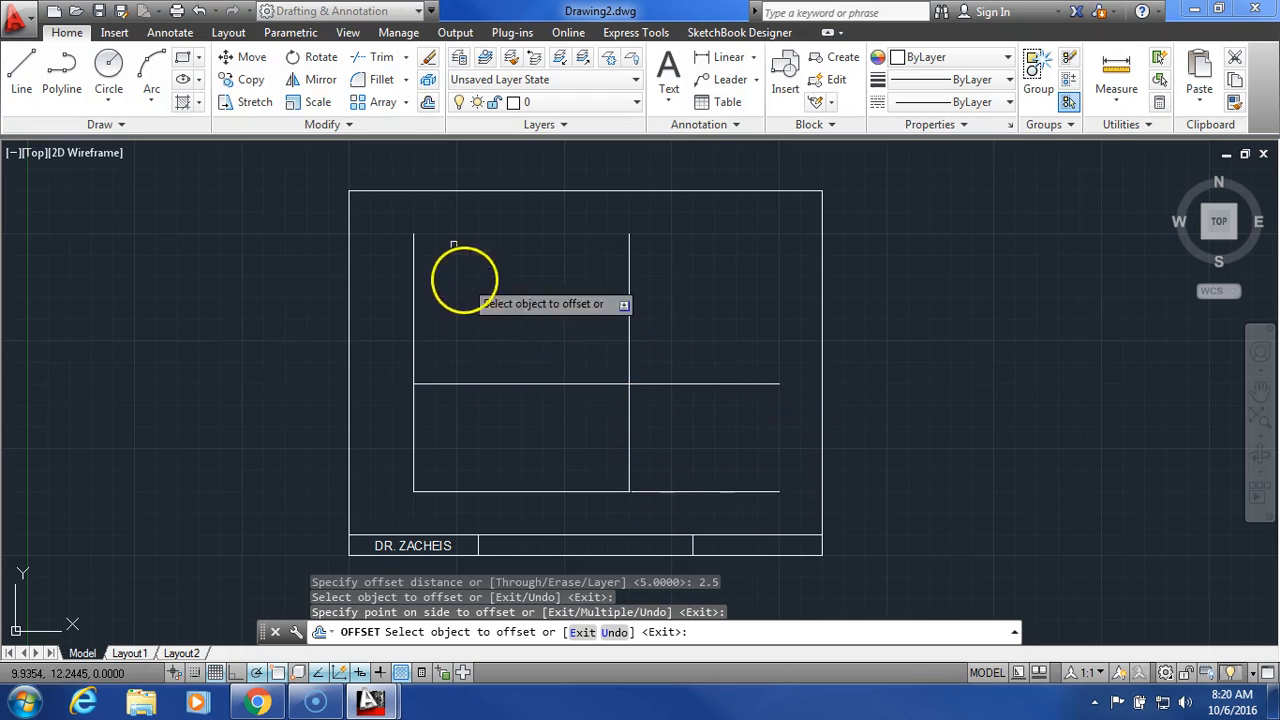
click(427, 102)
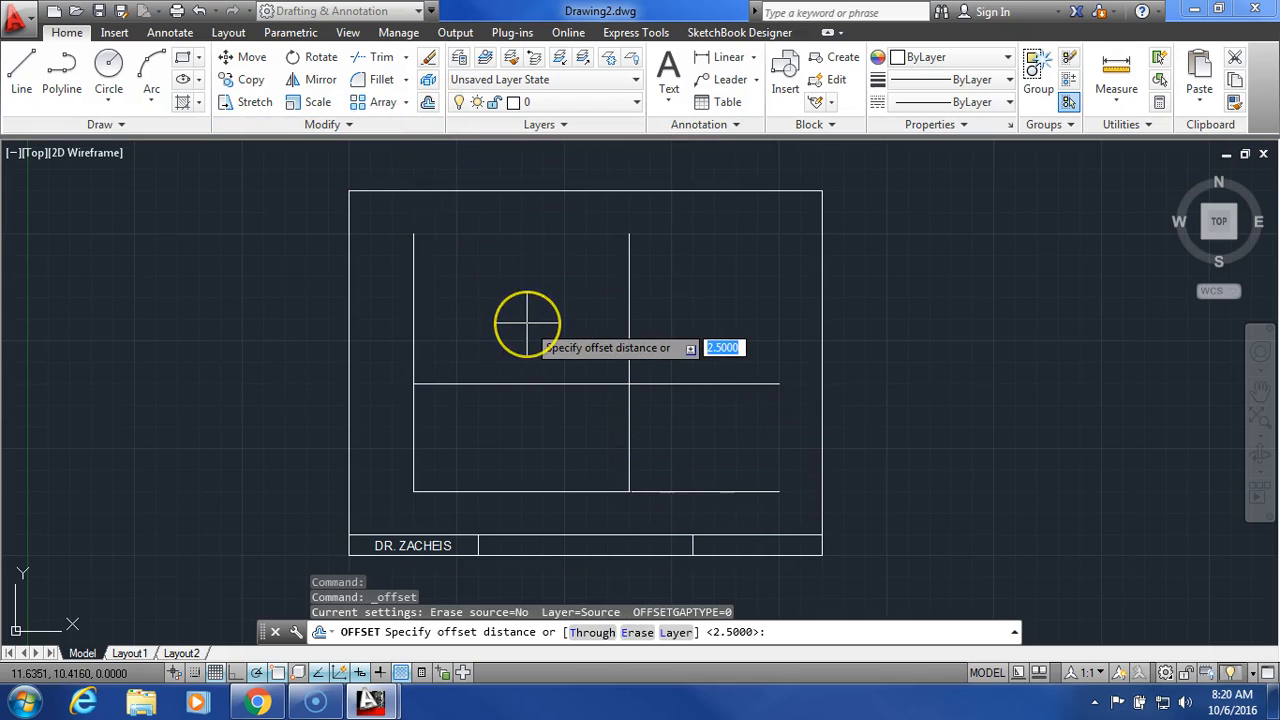
Step: Offset the right vertical line and the middle horizontal line by 0.5, rightward and upward
key(BackSpace)
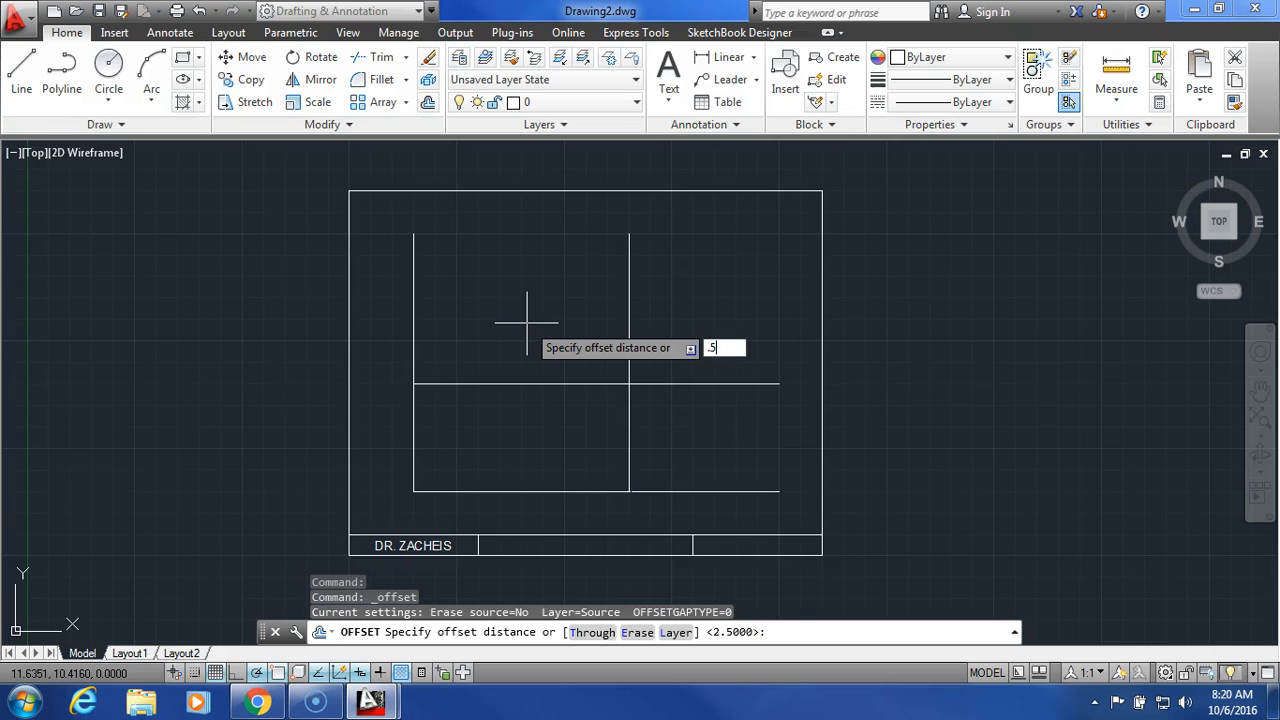
text(.5)
key(Return)
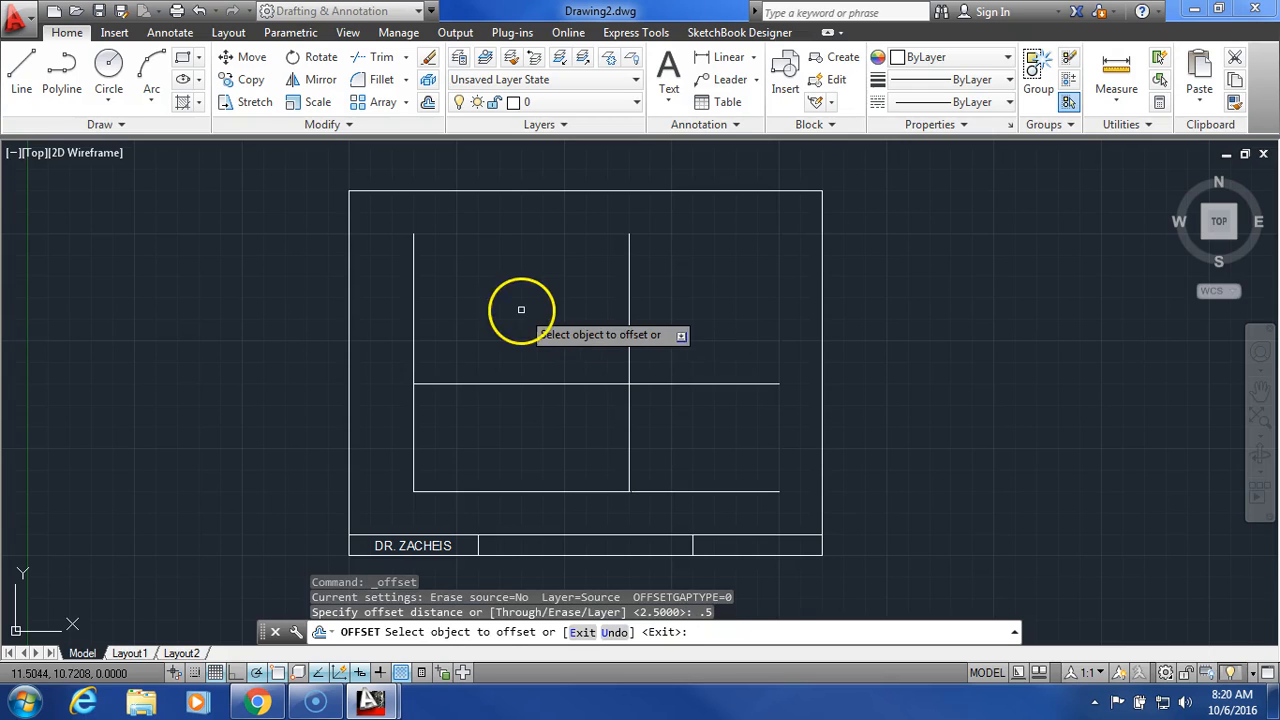
click(627, 432)
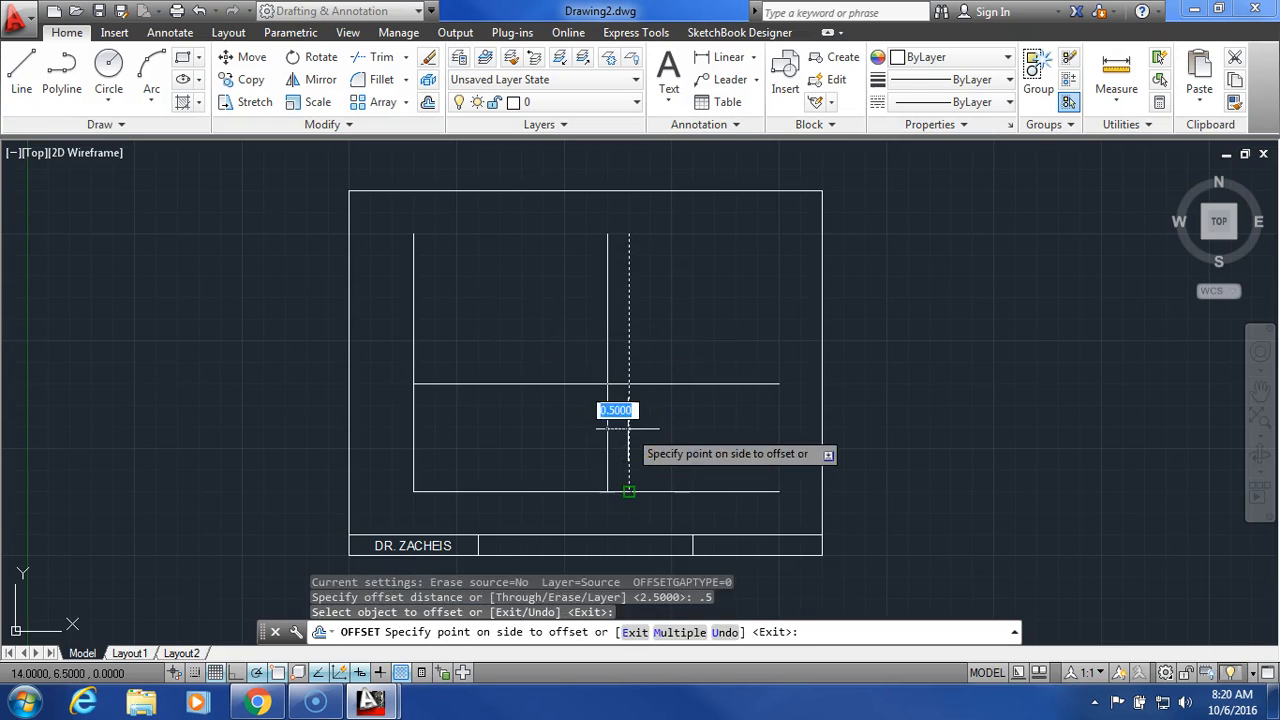
click(743, 427)
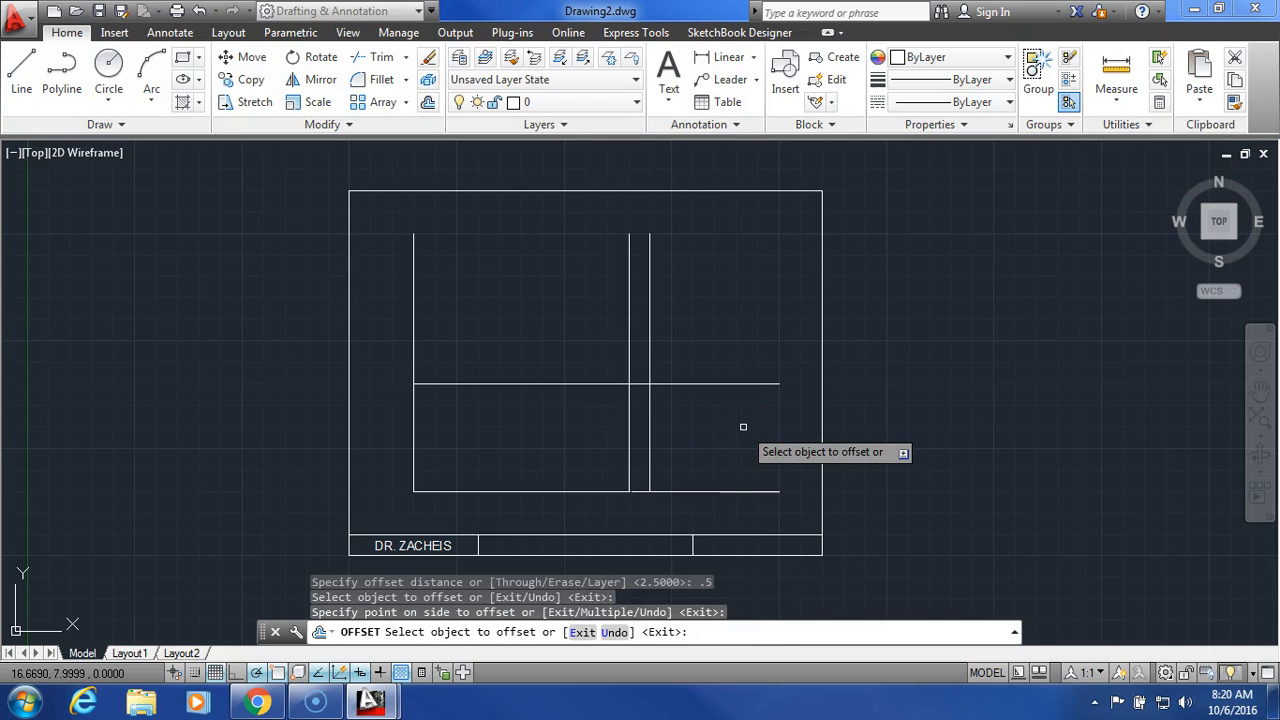
click(533, 383)
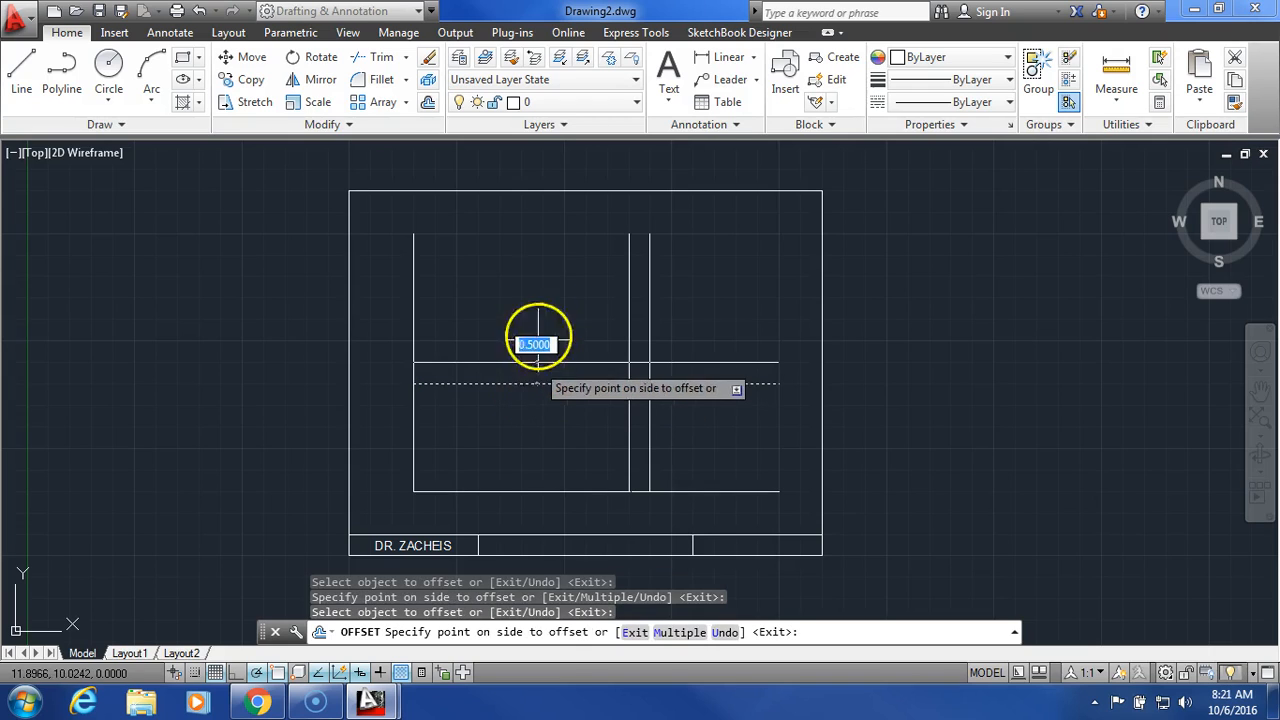
click(674, 366)
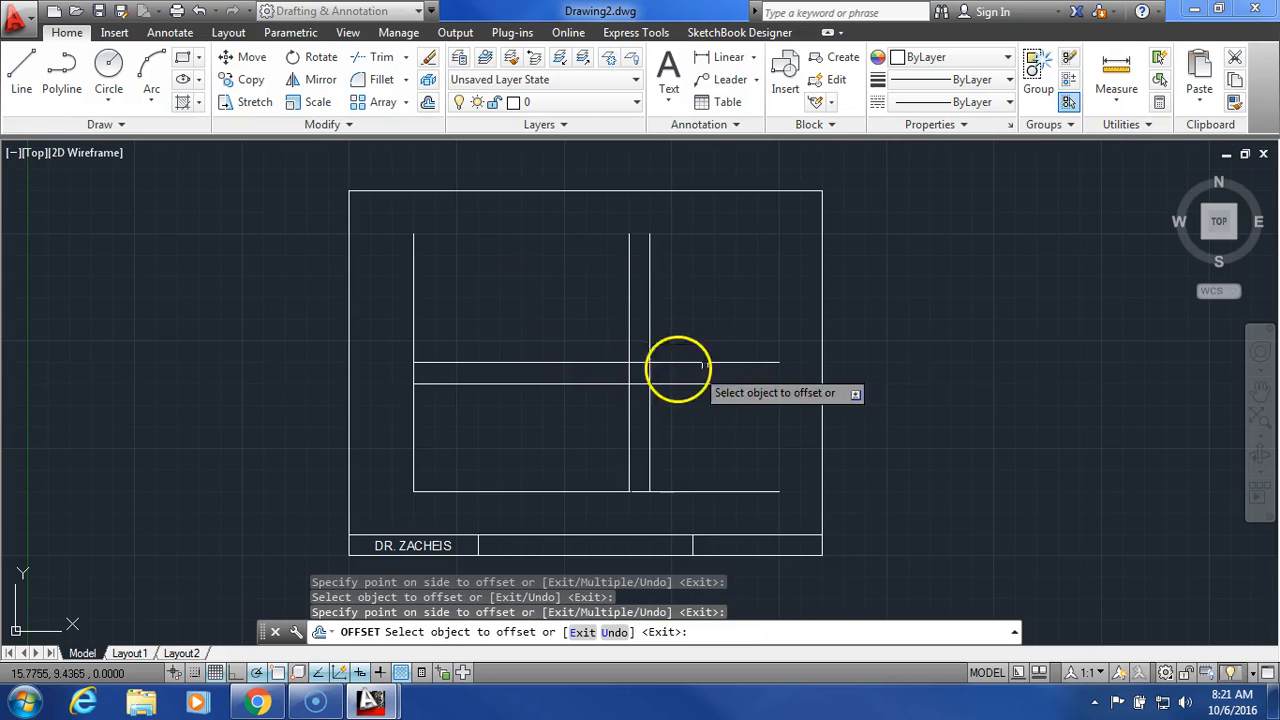
right_click(757, 296)
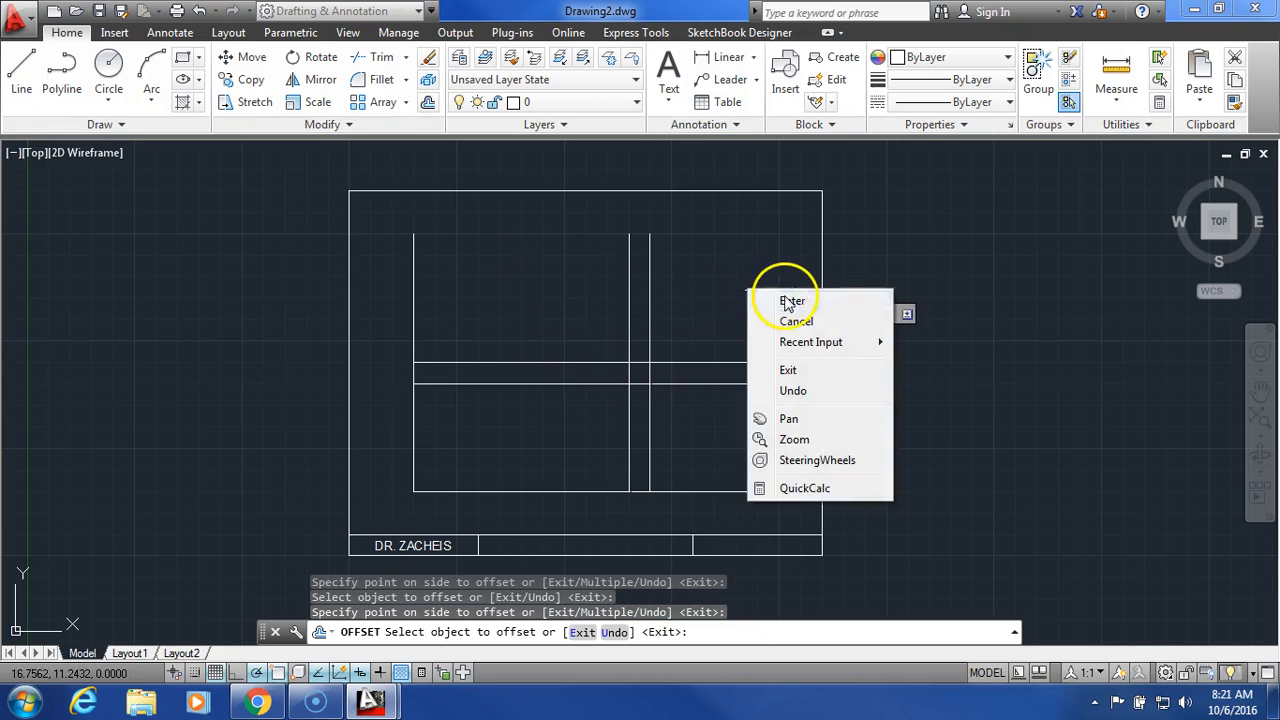
click(785, 300)
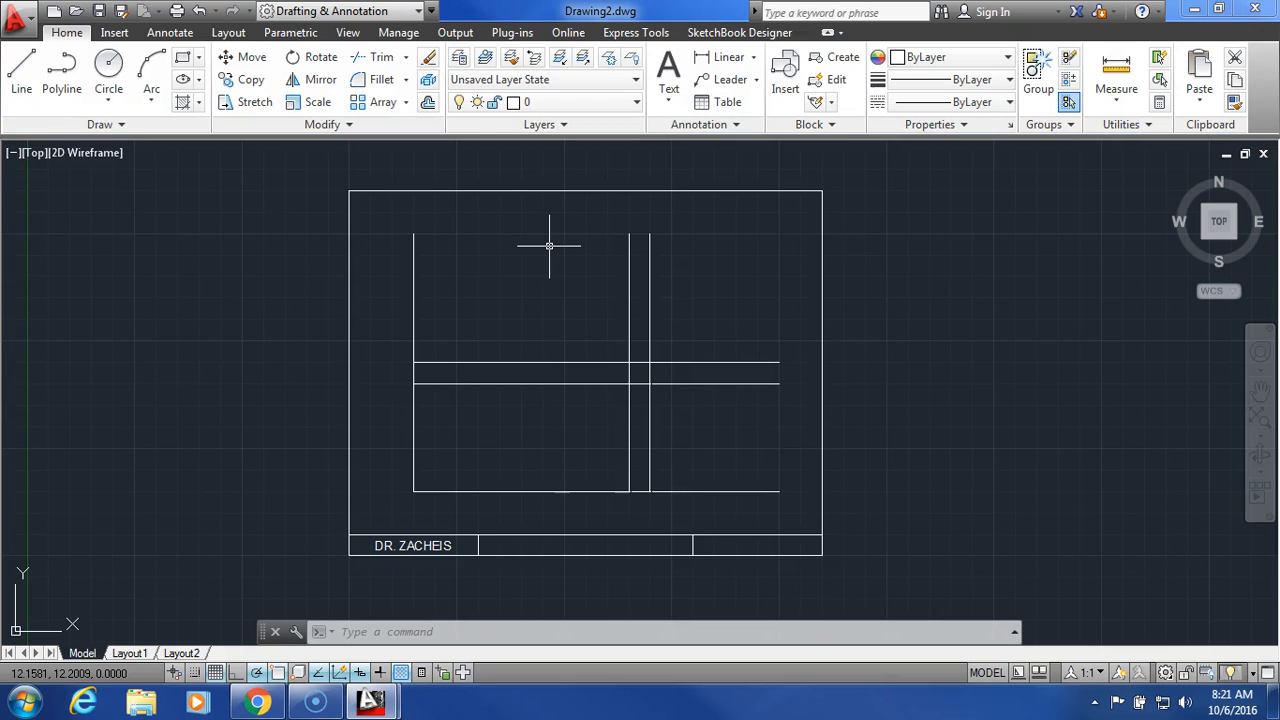
Step: Offset the right vertical line 1.5 rightward and the upper horizontal line 1.5 upward
click(428, 102)
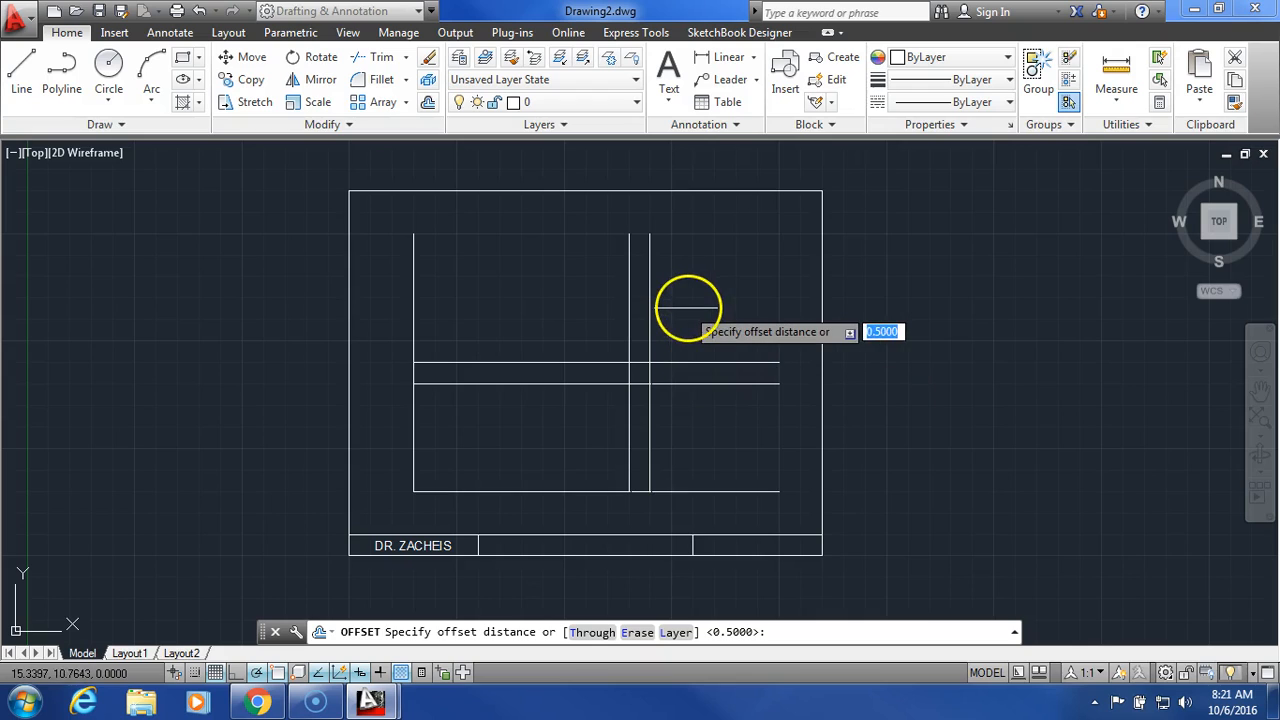
text(1.5)
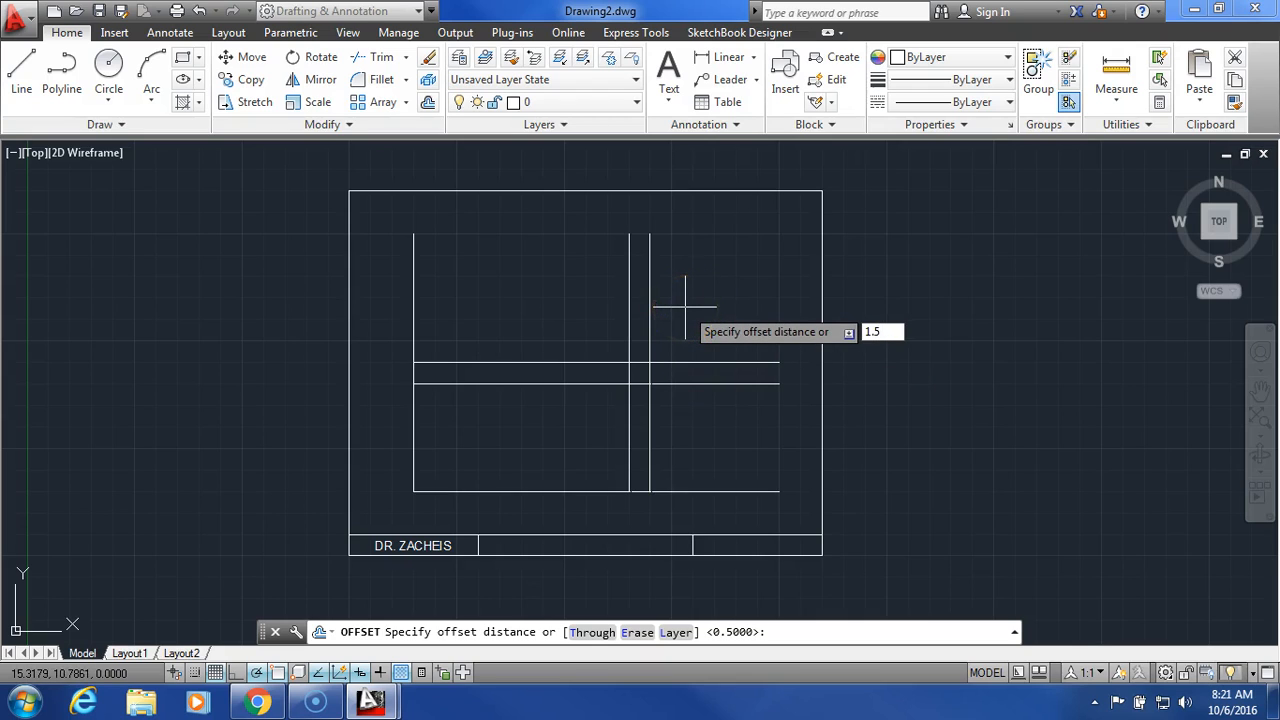
key(Return)
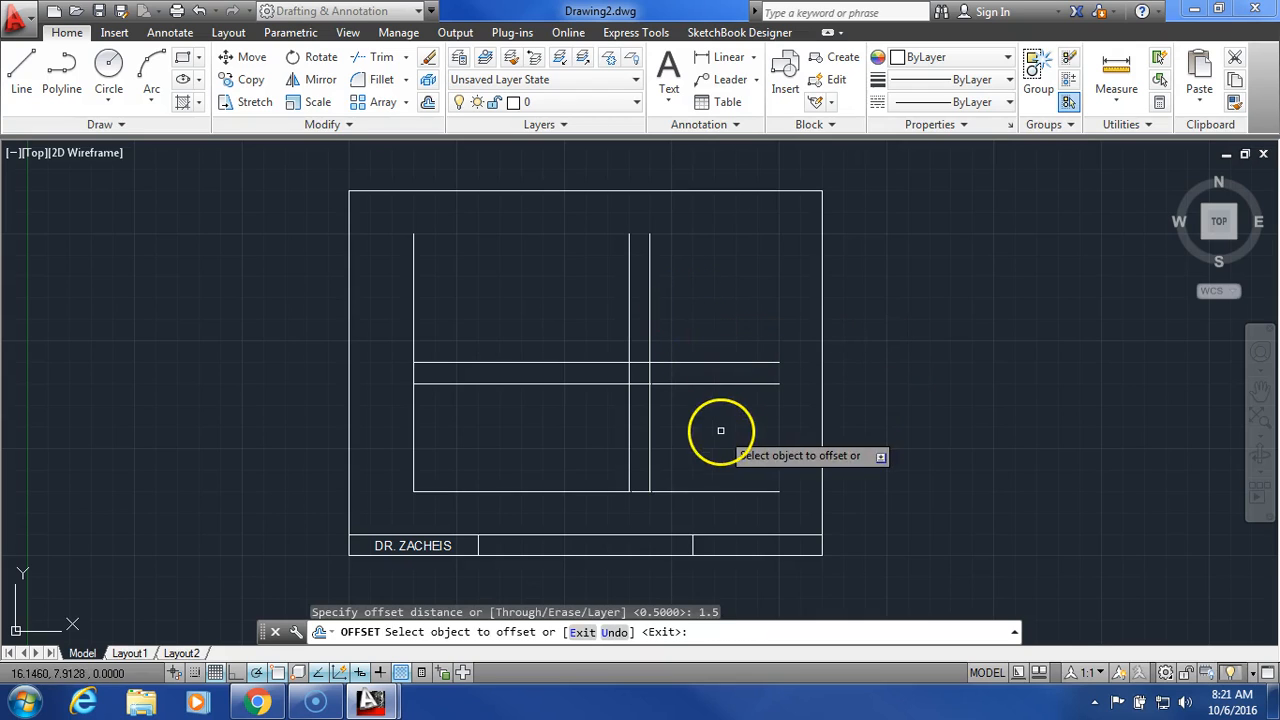
click(650, 433)
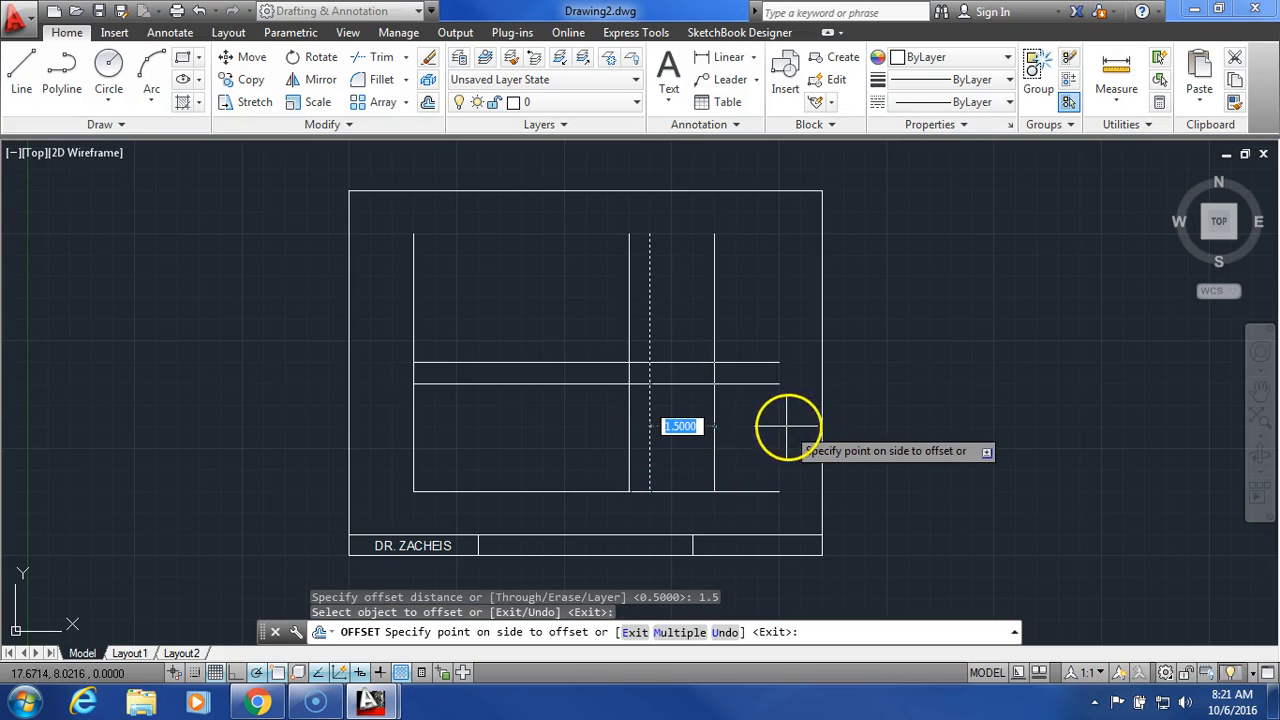
click(650, 426)
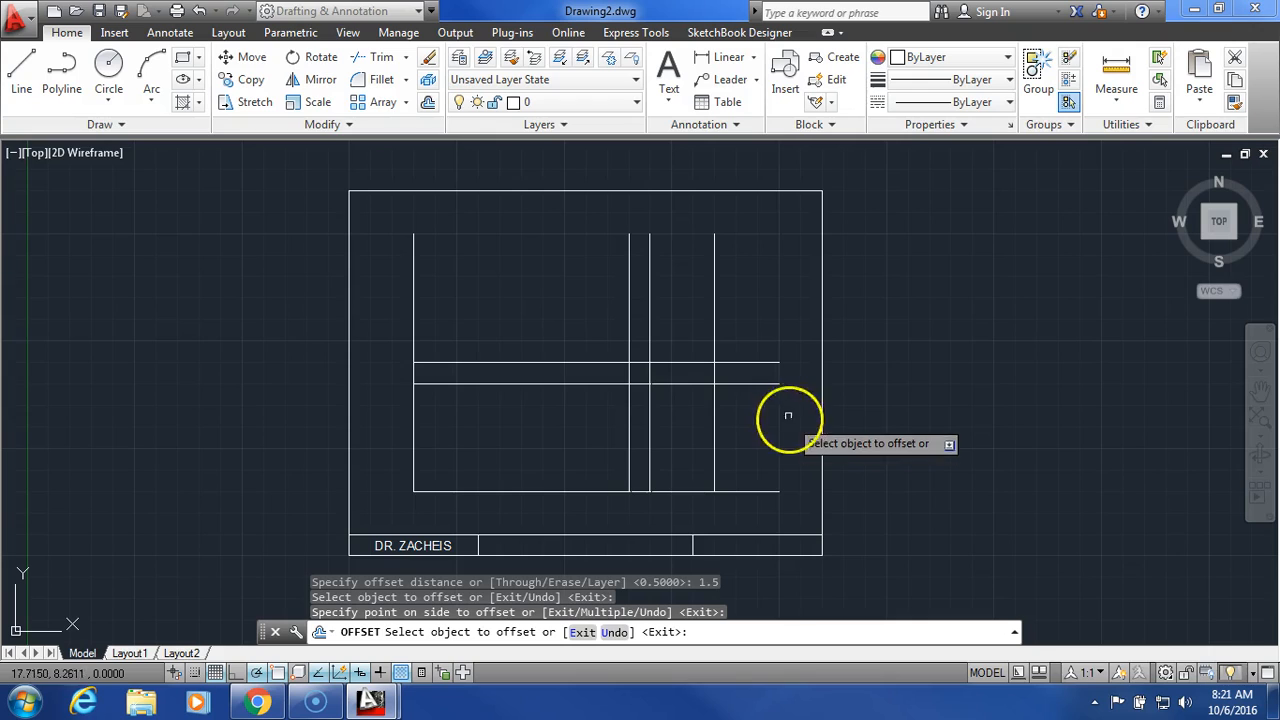
click(541, 362)
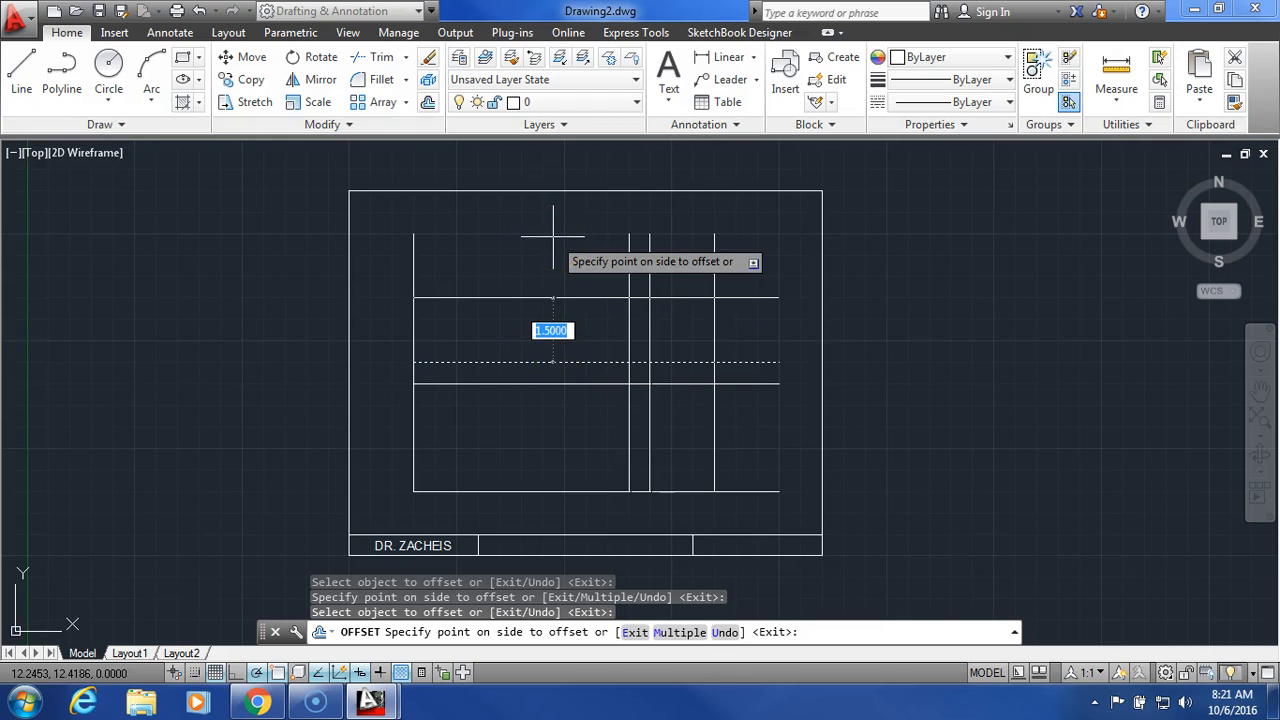
click(553, 237)
right_click(877, 296)
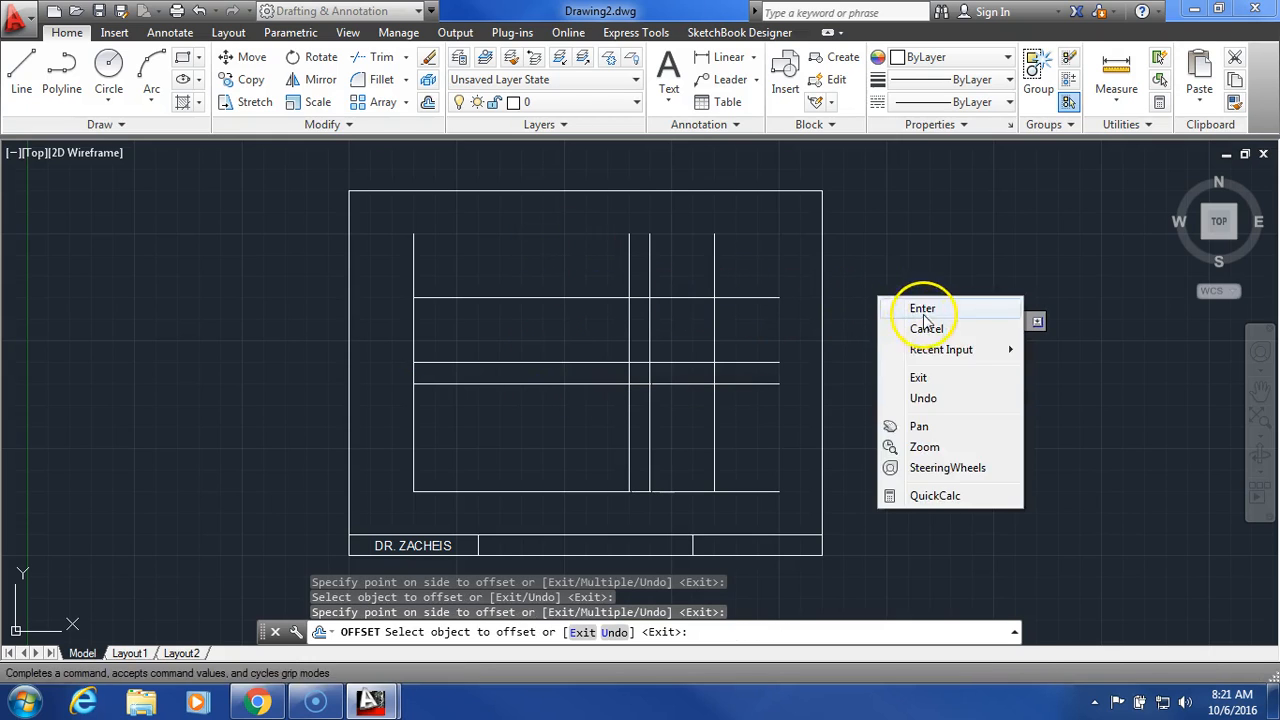
click(924, 311)
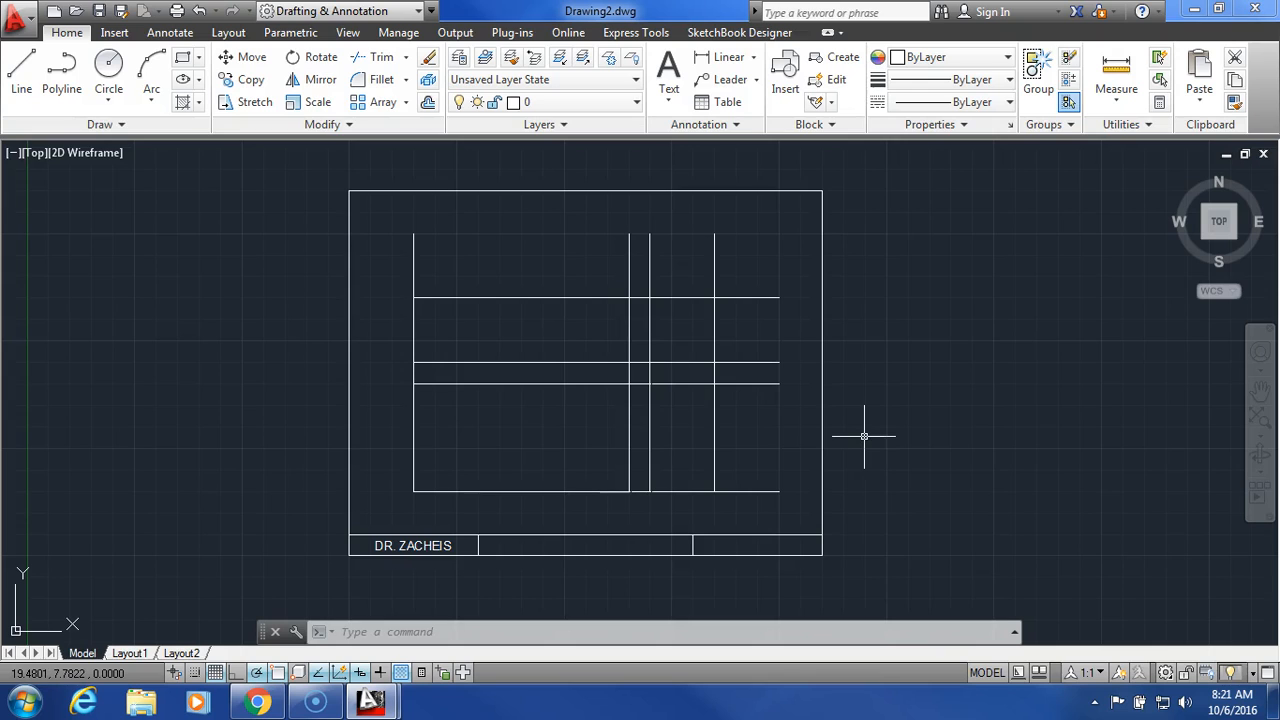
click(428, 102)
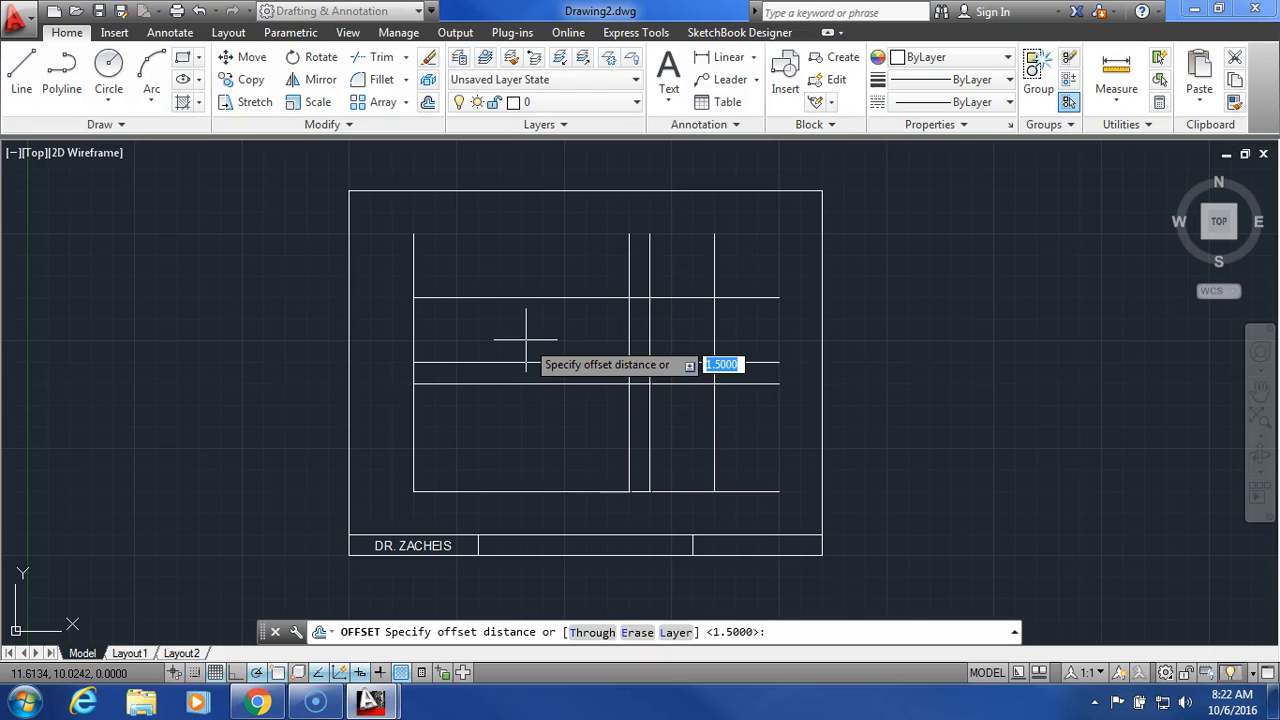
Step: Offset the leftmost vertical line 2.5 units to the right
text(2.)
key(Return)
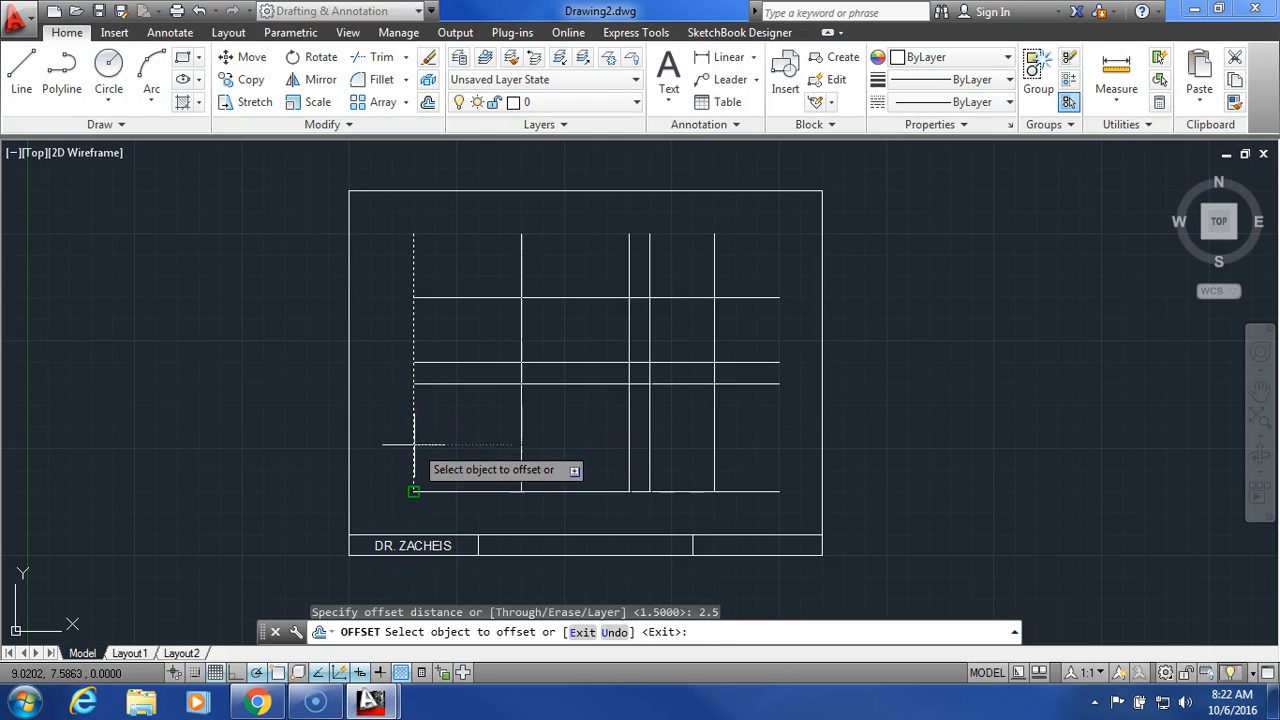
click(414, 446)
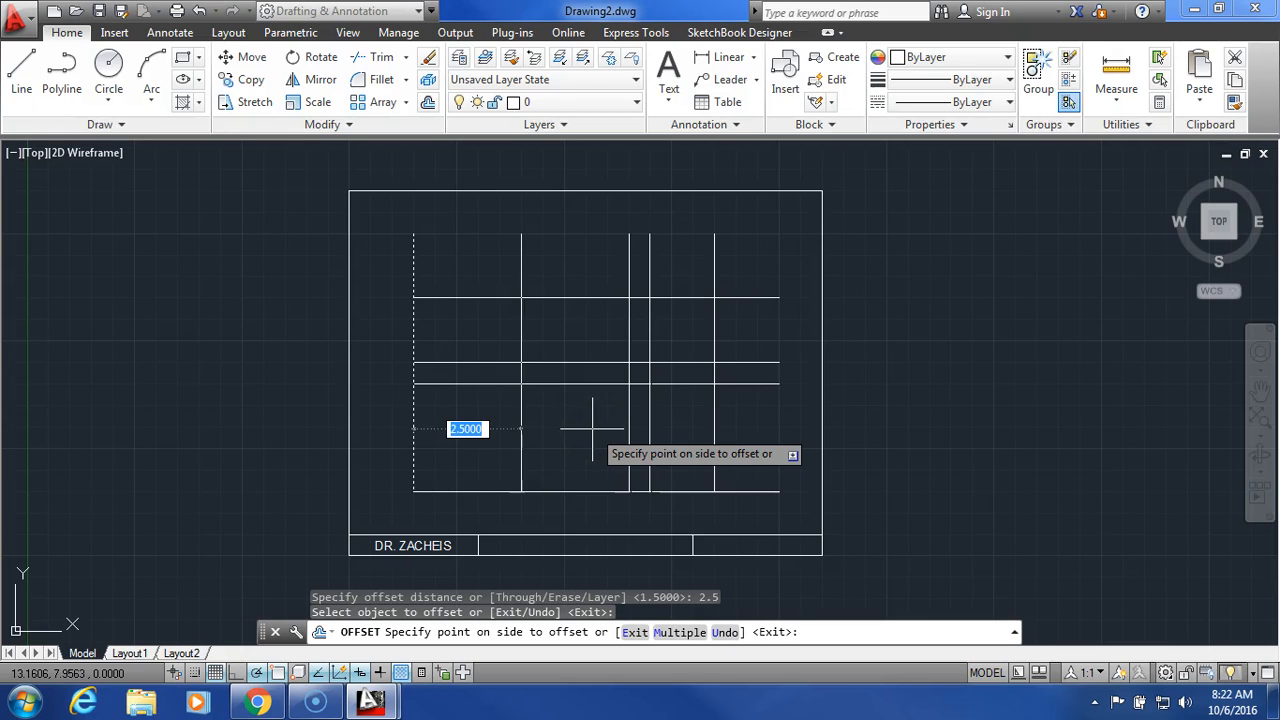
click(592, 430)
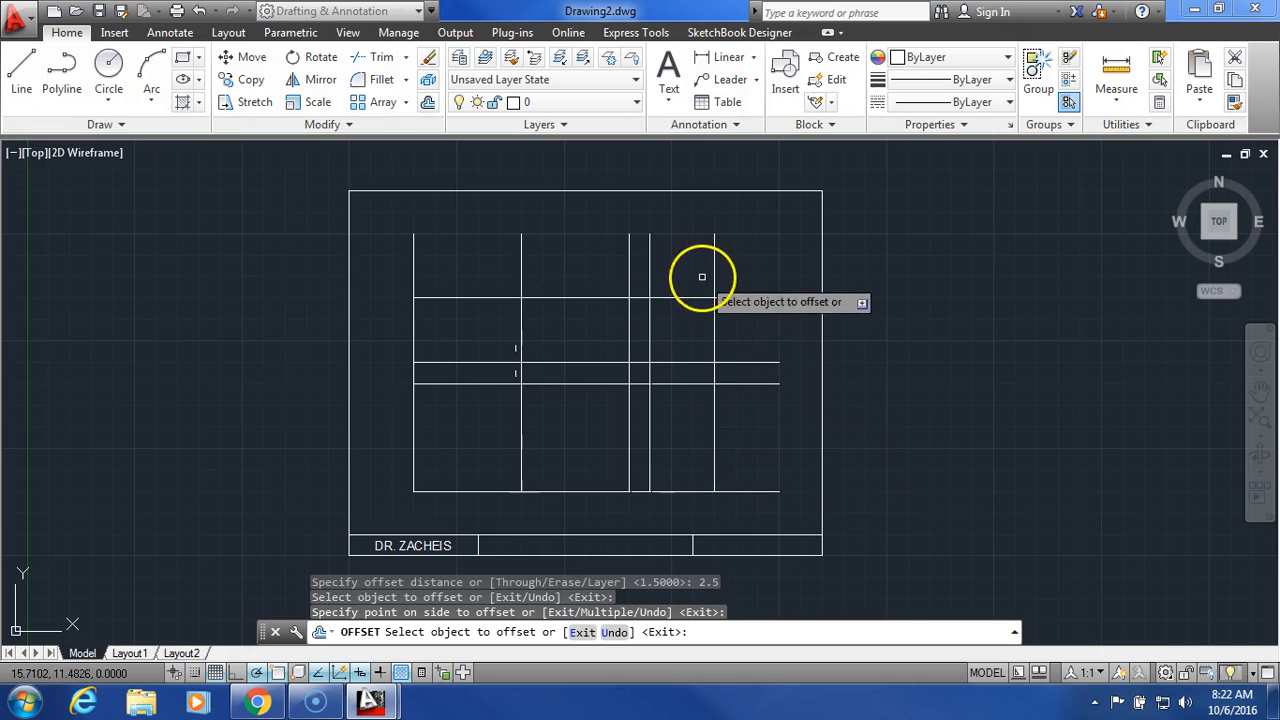
click(427, 102)
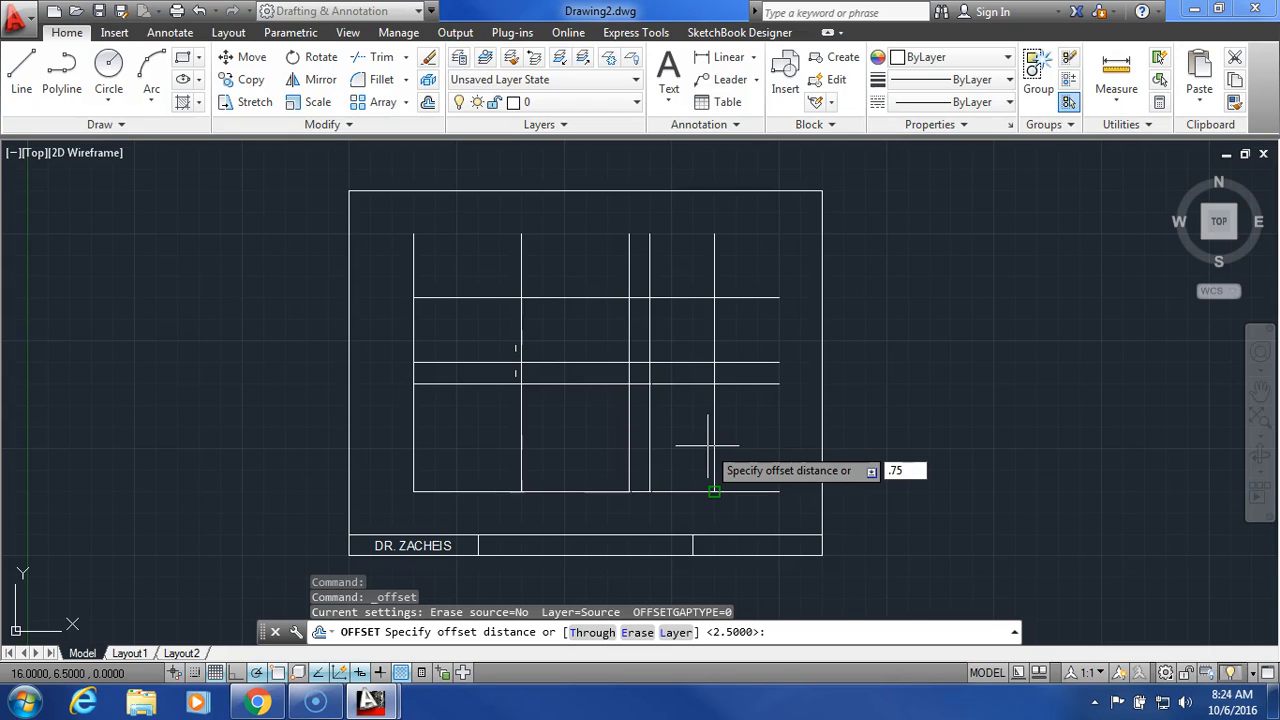
Step: Offset the inner vertical line right and the middle horizontal line up, both by 0.75
key(Return)
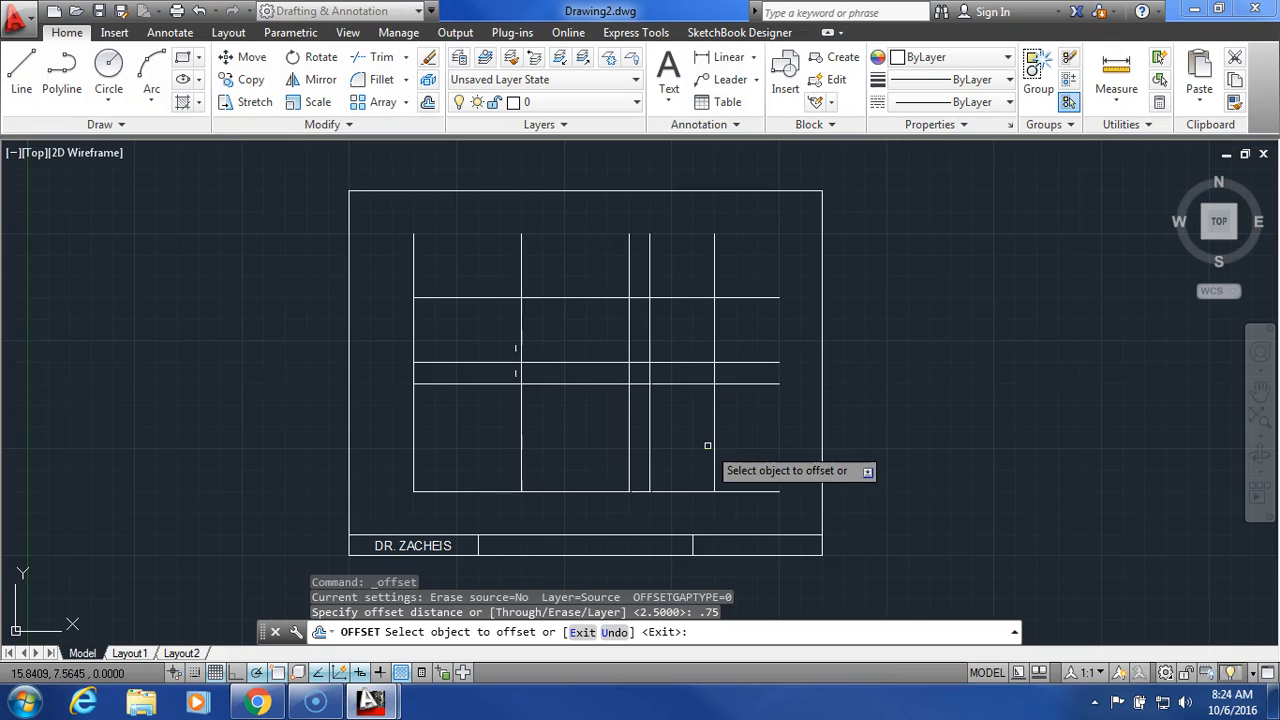
click(650, 435)
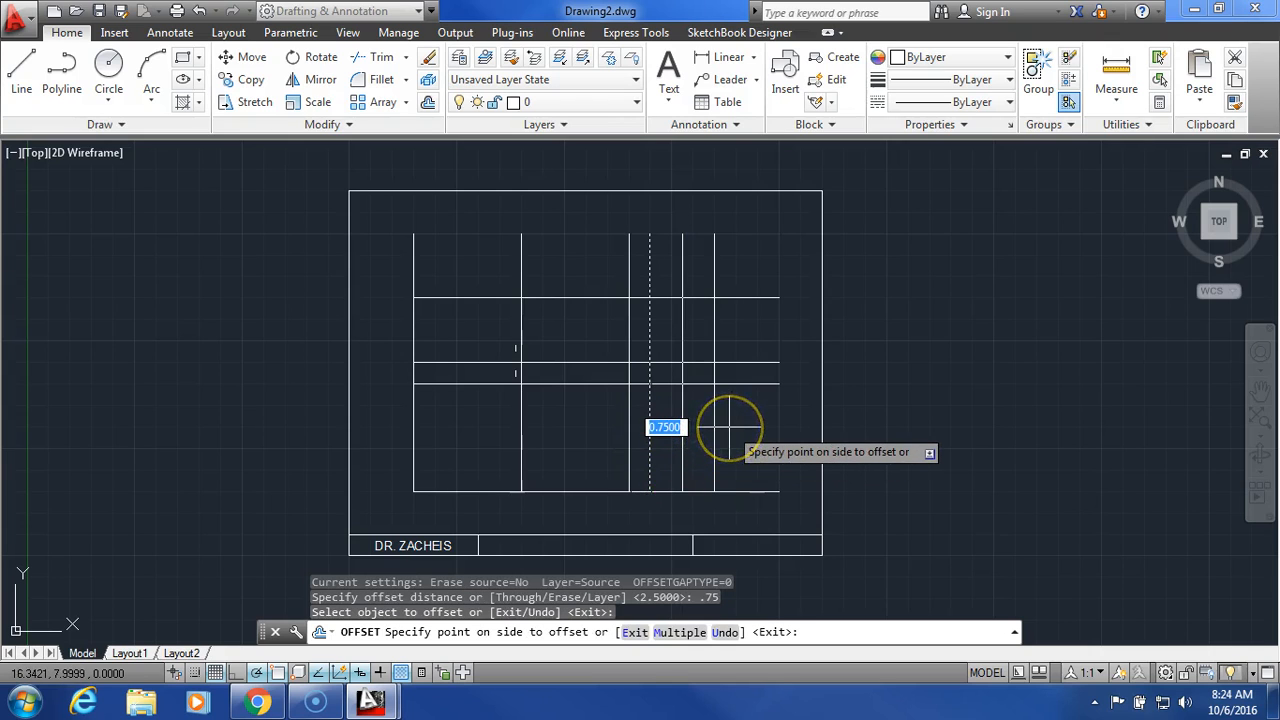
click(748, 426)
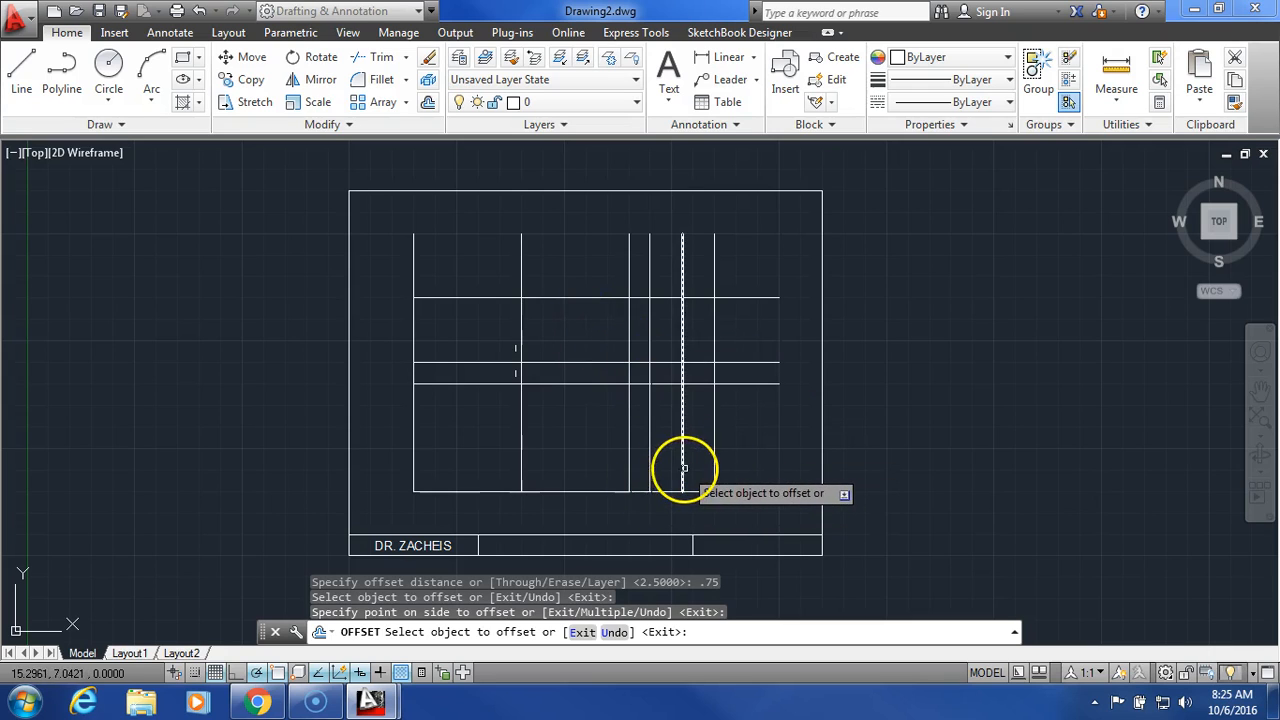
click(570, 361)
click(573, 337)
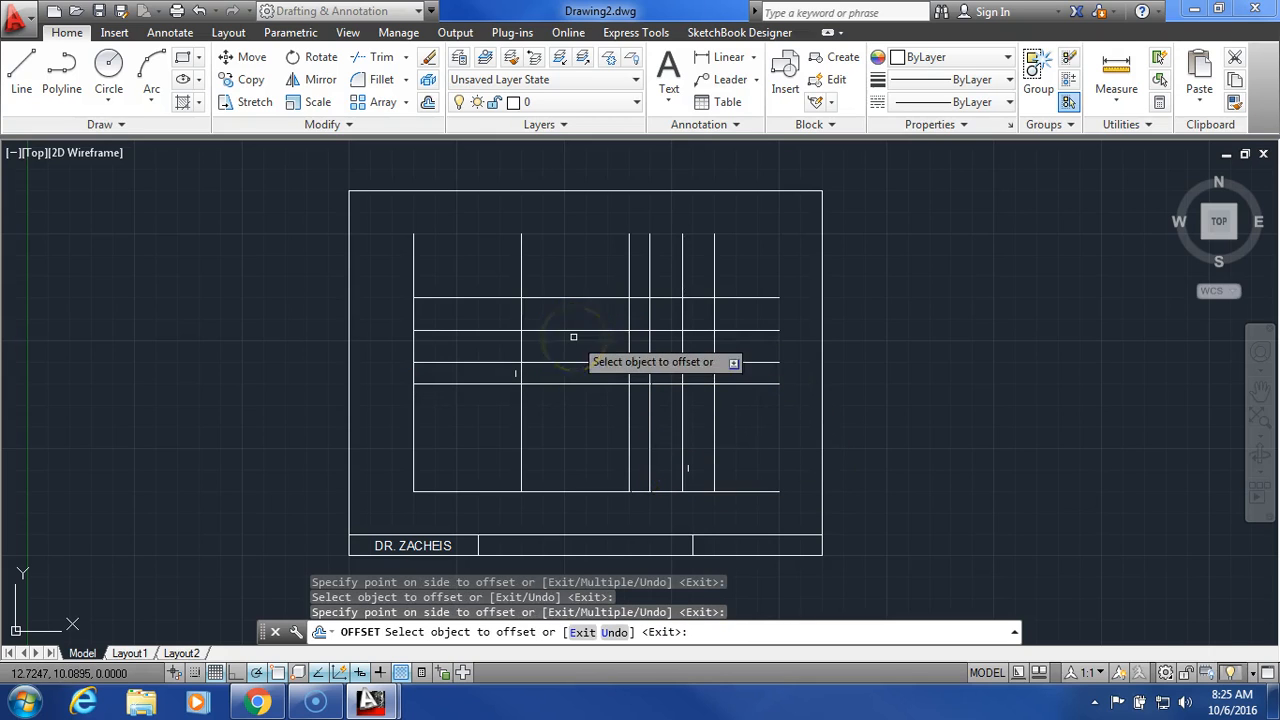
click(893, 337)
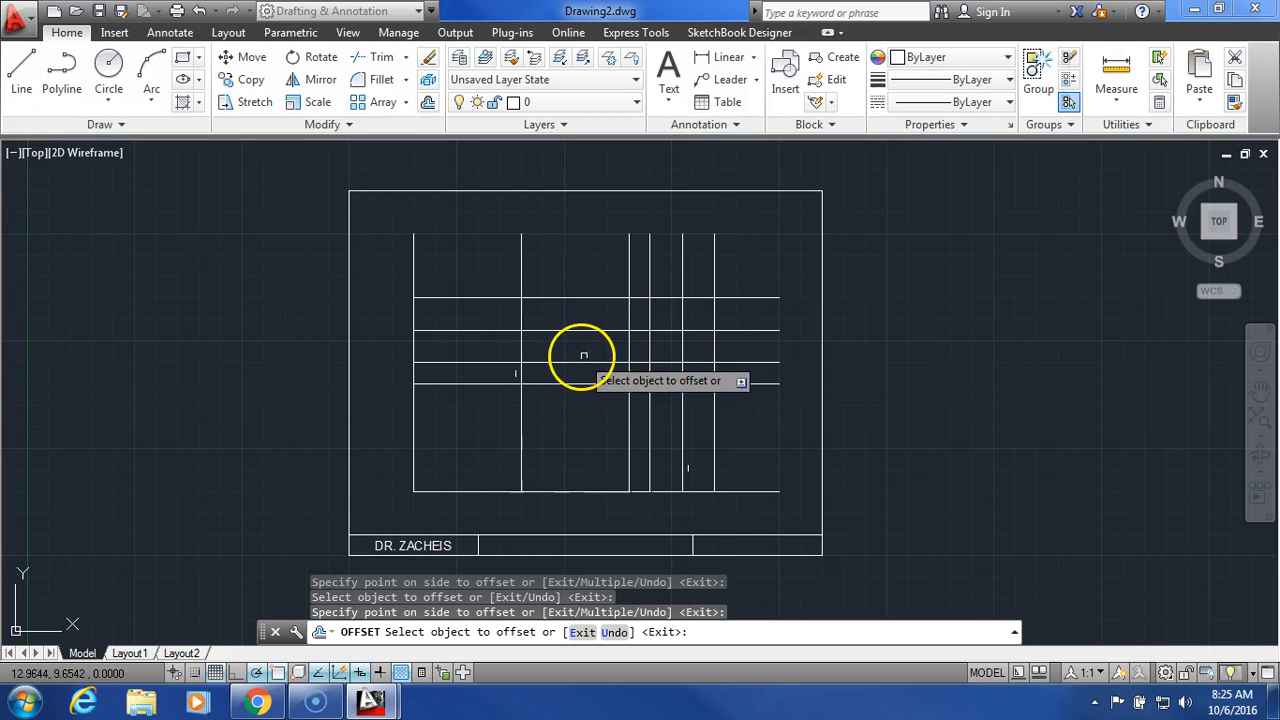
right_click(866, 363)
click(891, 374)
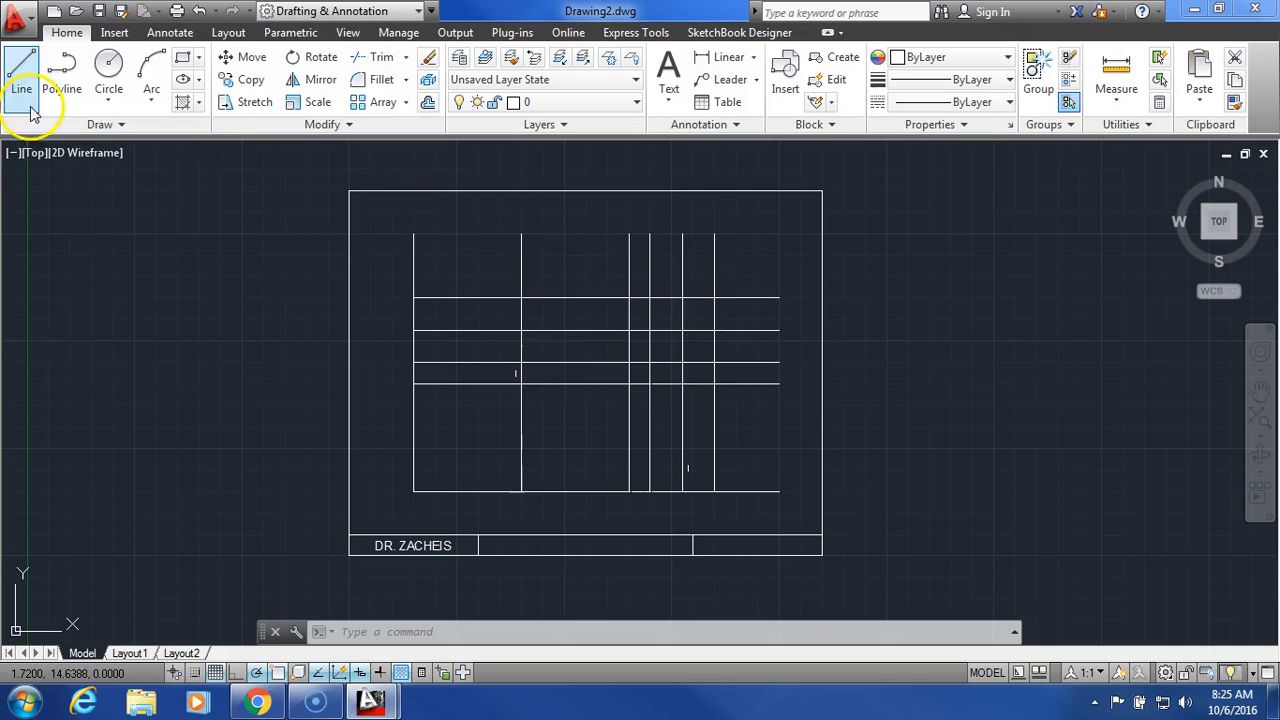
Step: Make Construction current and draw a 45° miter line between the inner and upper-right intersections
click(541, 103)
click(545, 143)
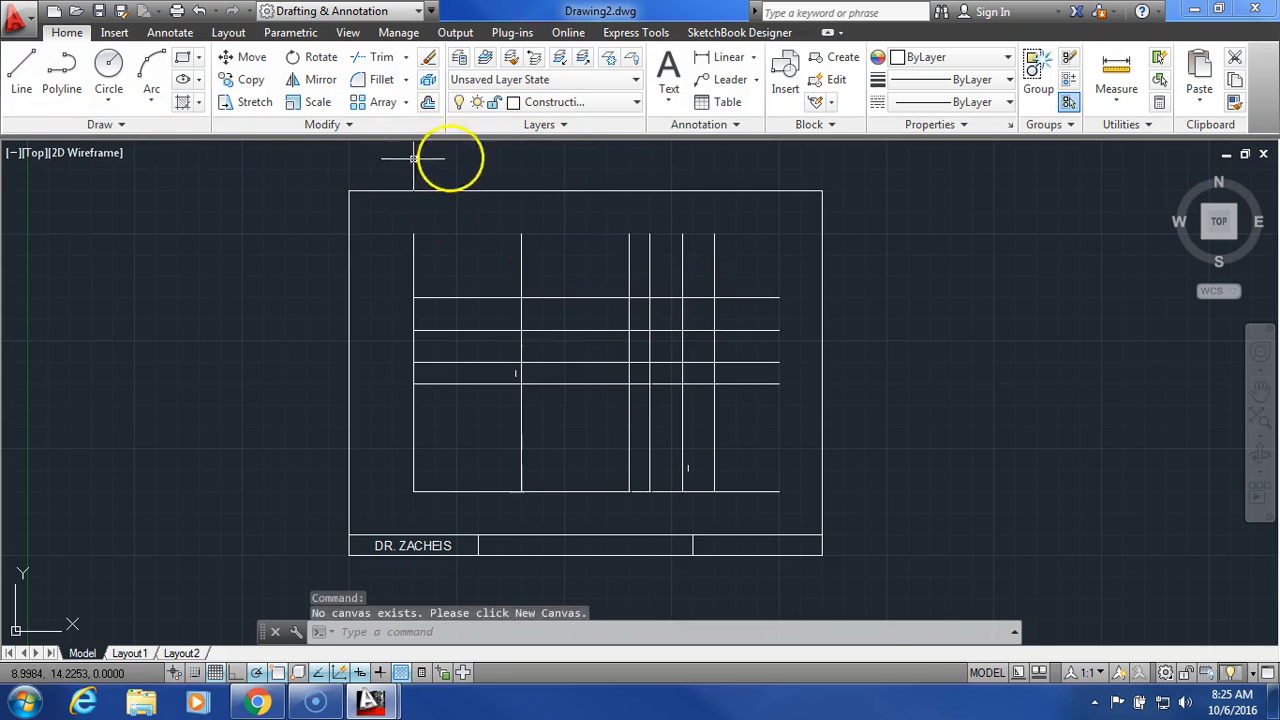
click(18, 75)
click(650, 362)
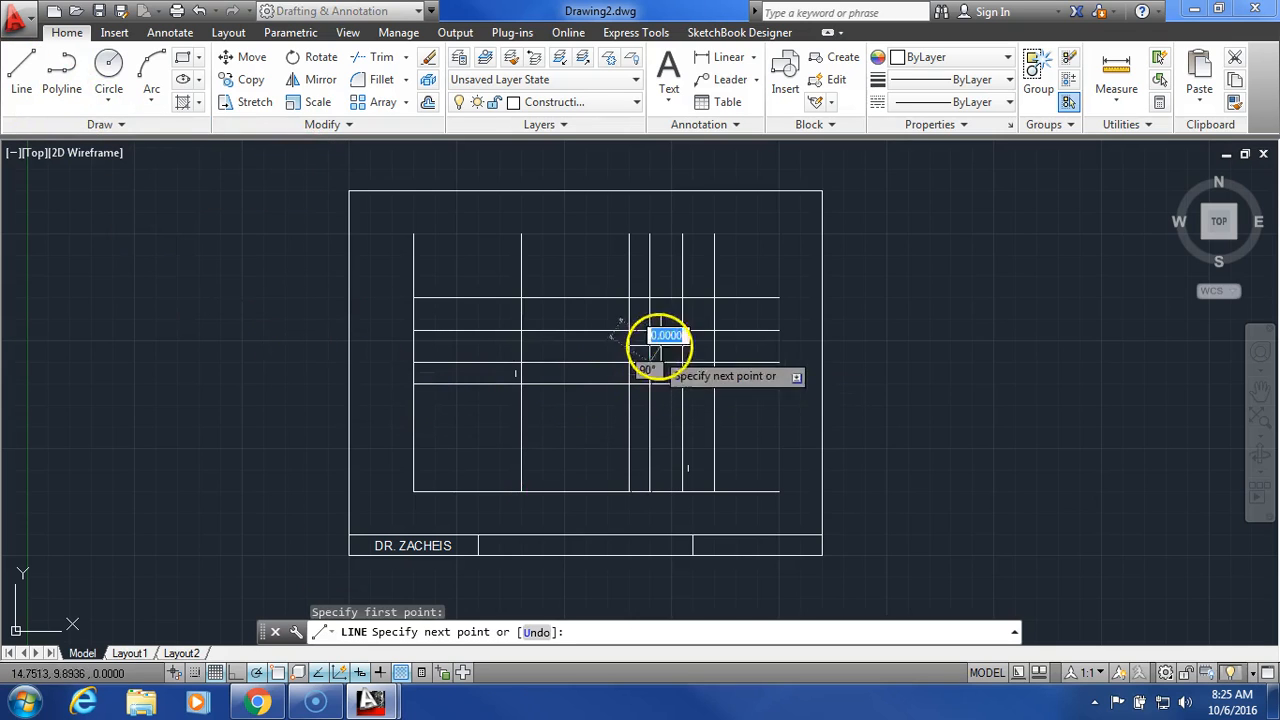
click(714, 297)
right_click(782, 240)
click(826, 252)
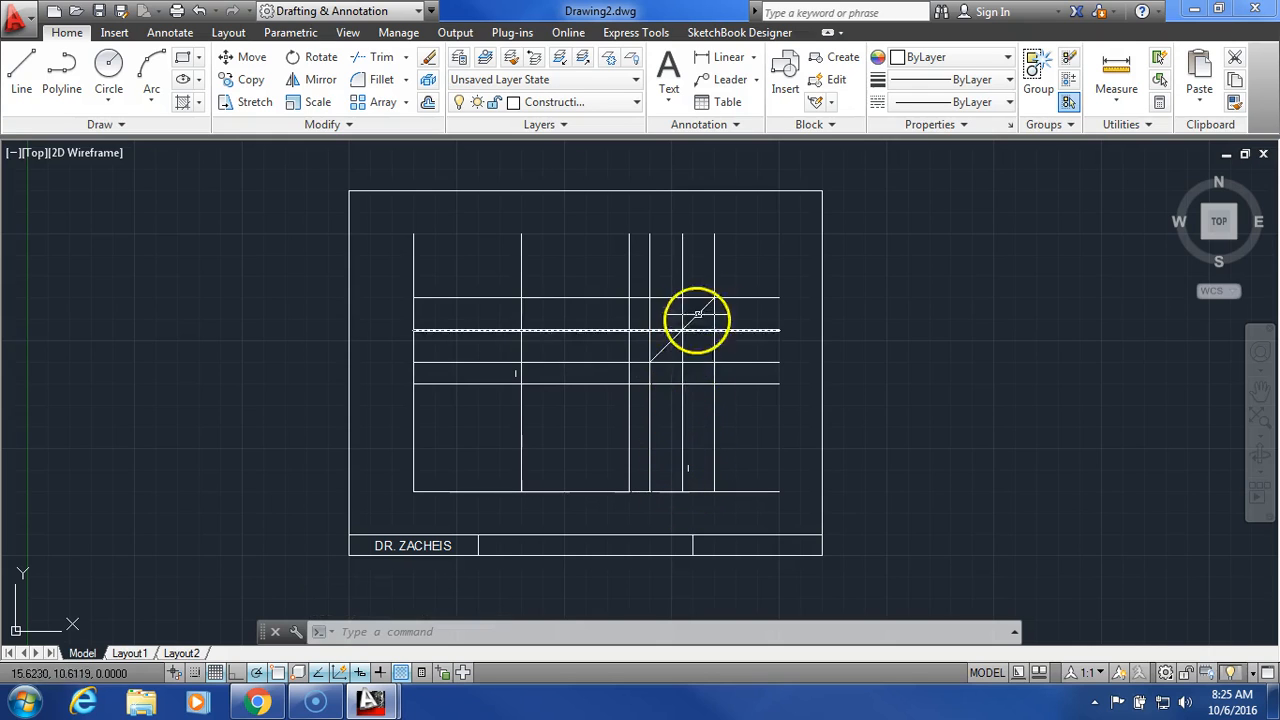
click(680, 462)
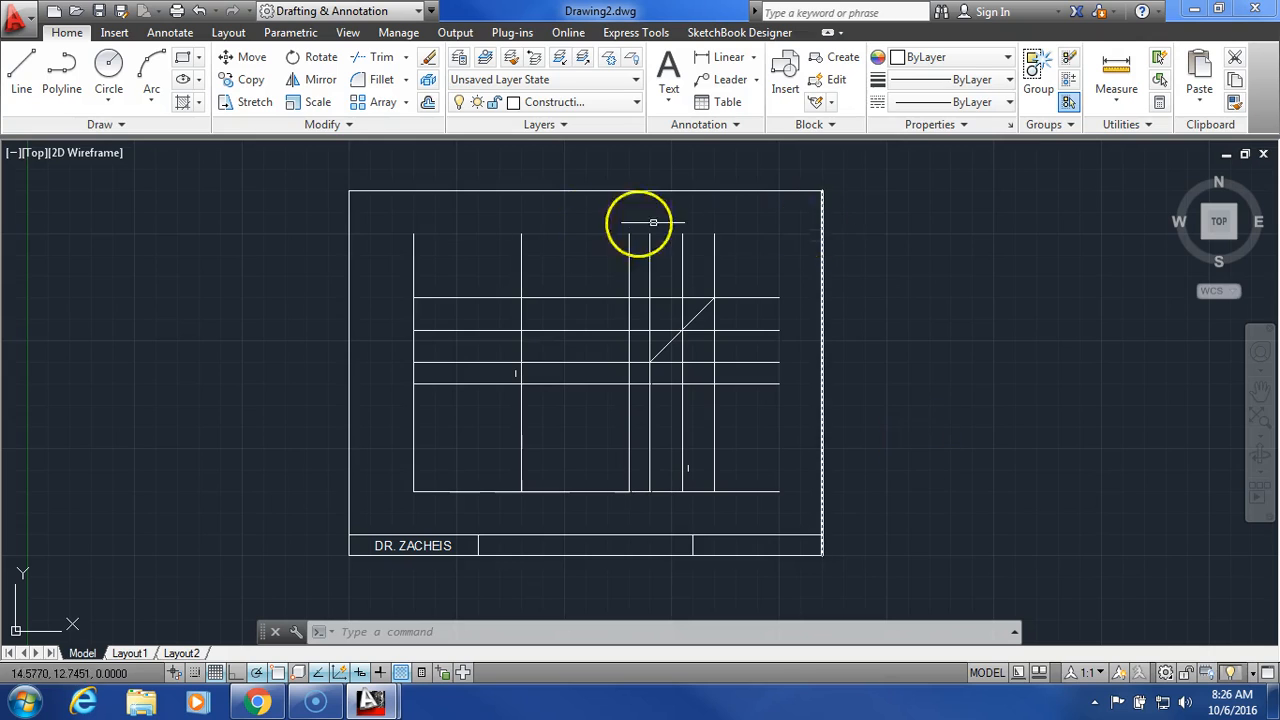
Step: Switch to the Object layer and trace the front view rectangle
click(572, 110)
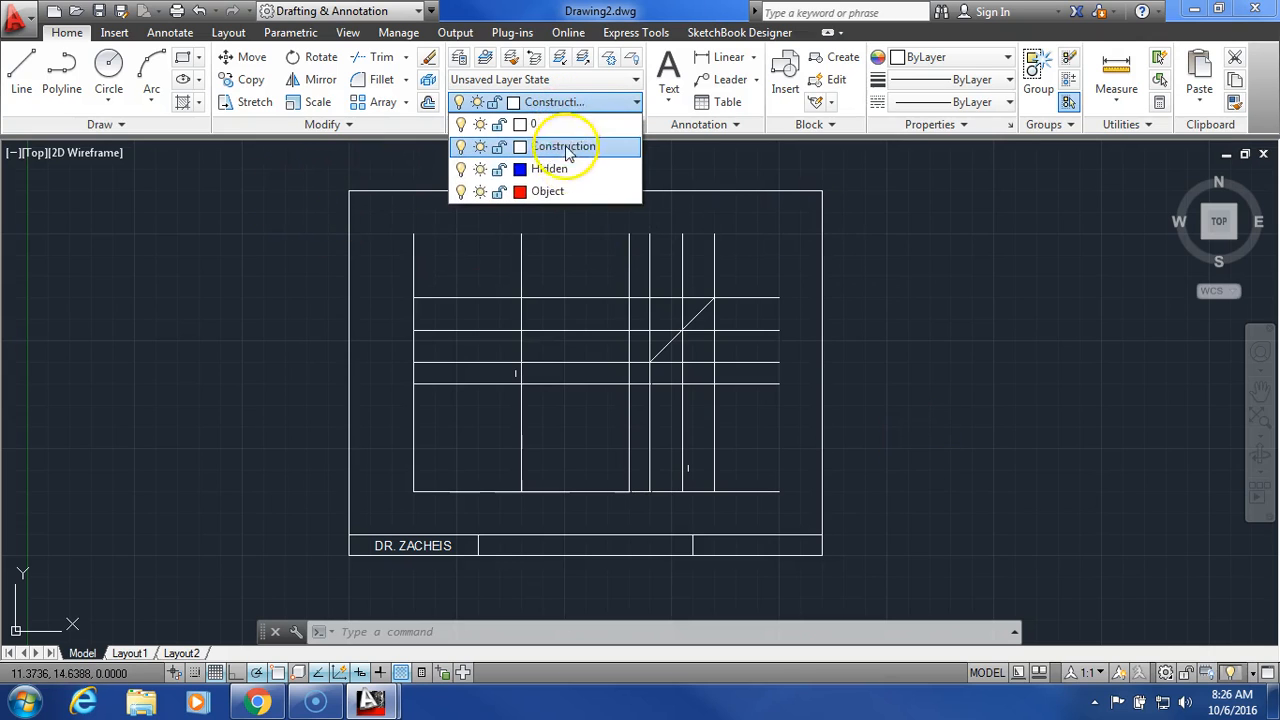
click(558, 193)
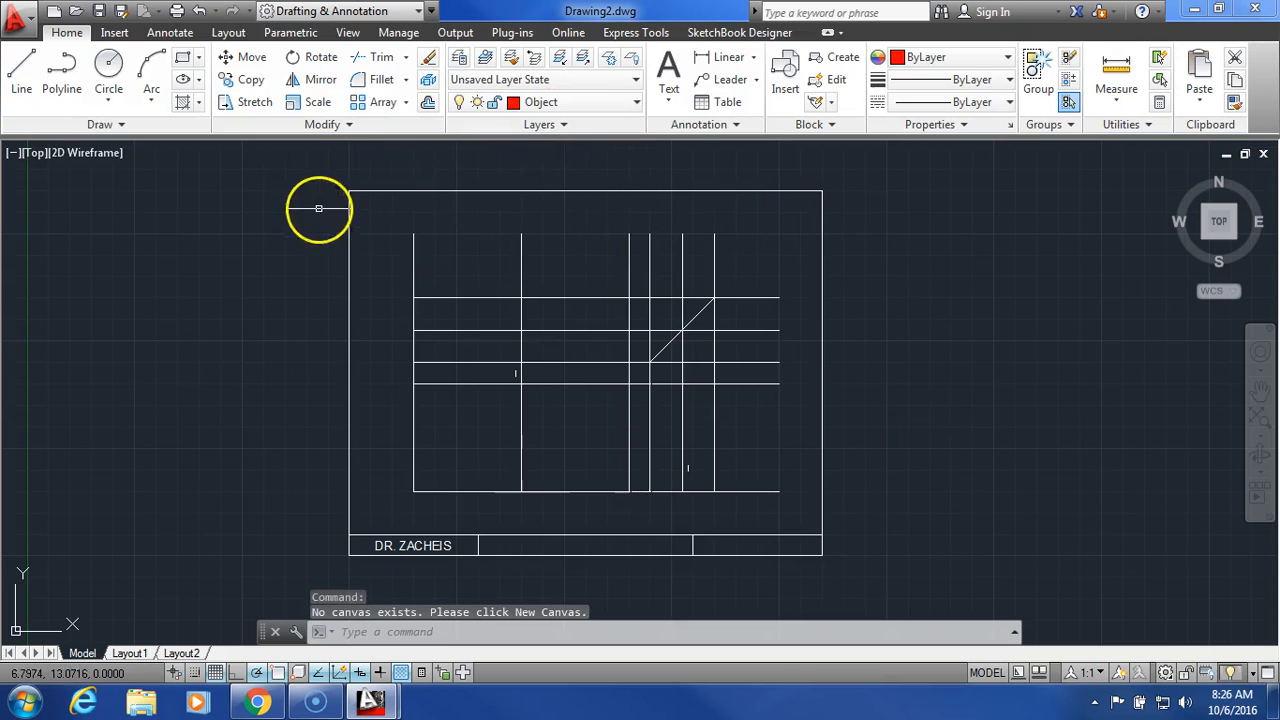
click(24, 90)
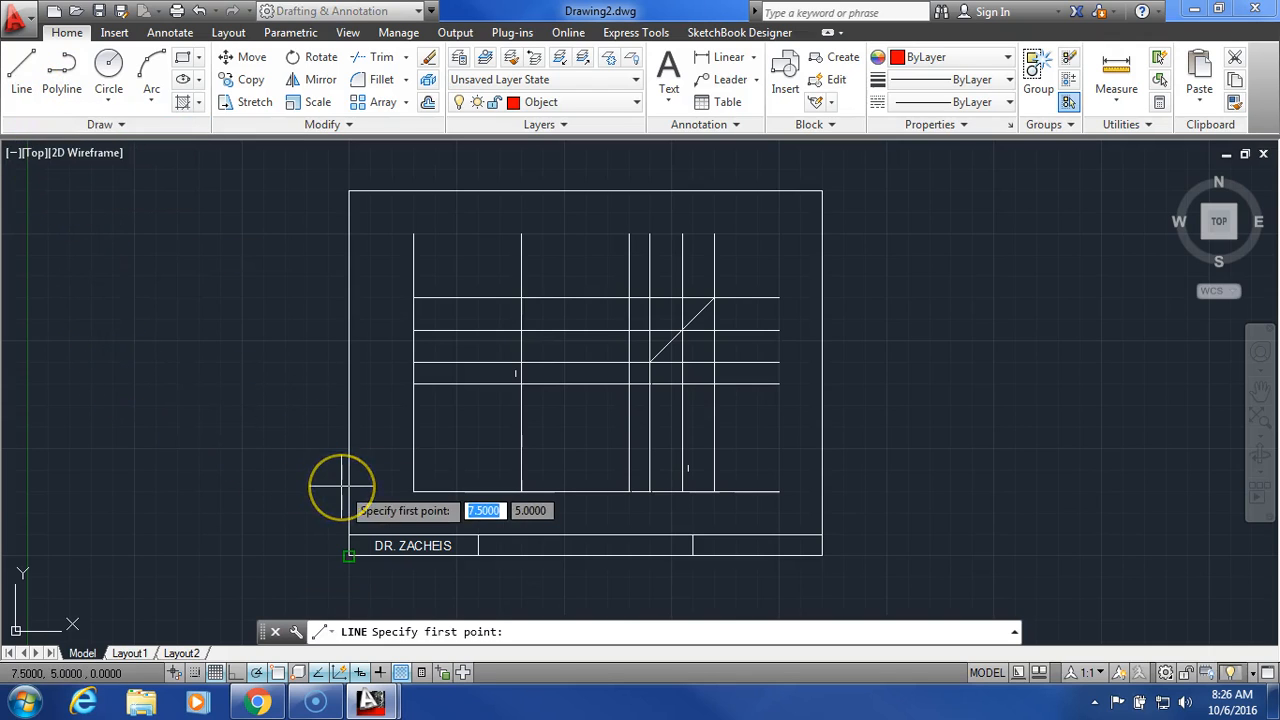
click(413, 383)
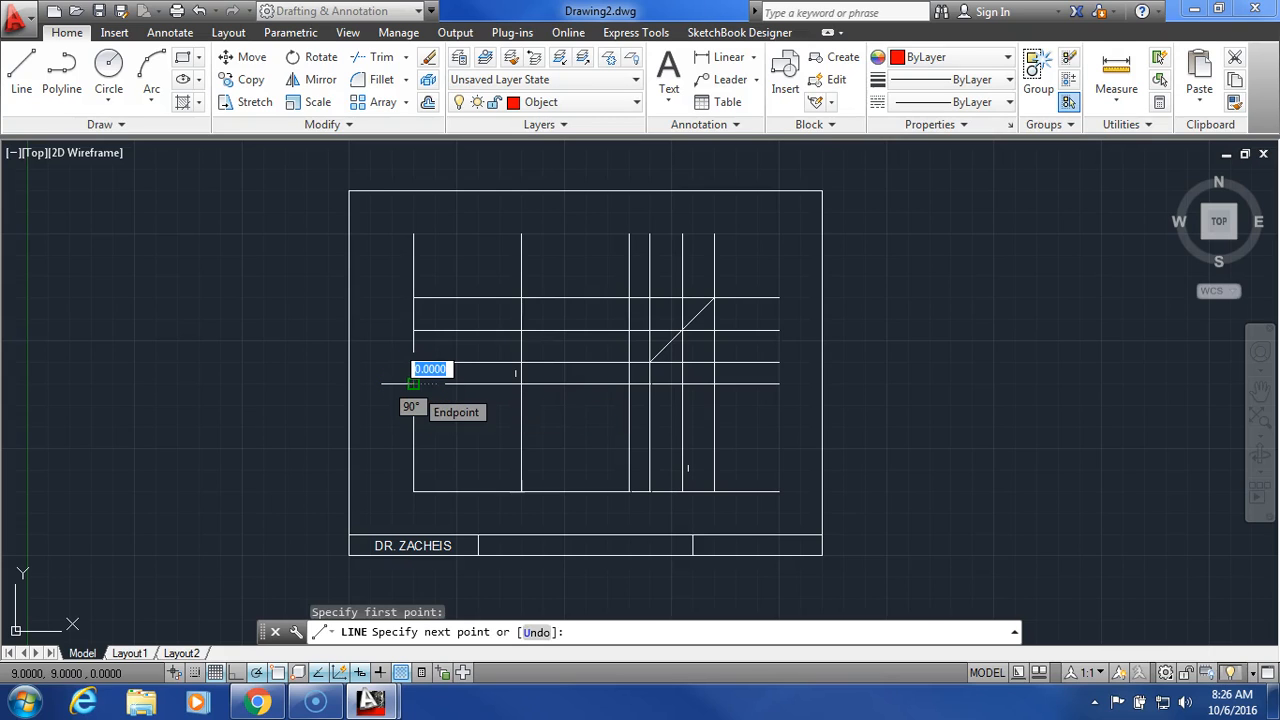
click(414, 491)
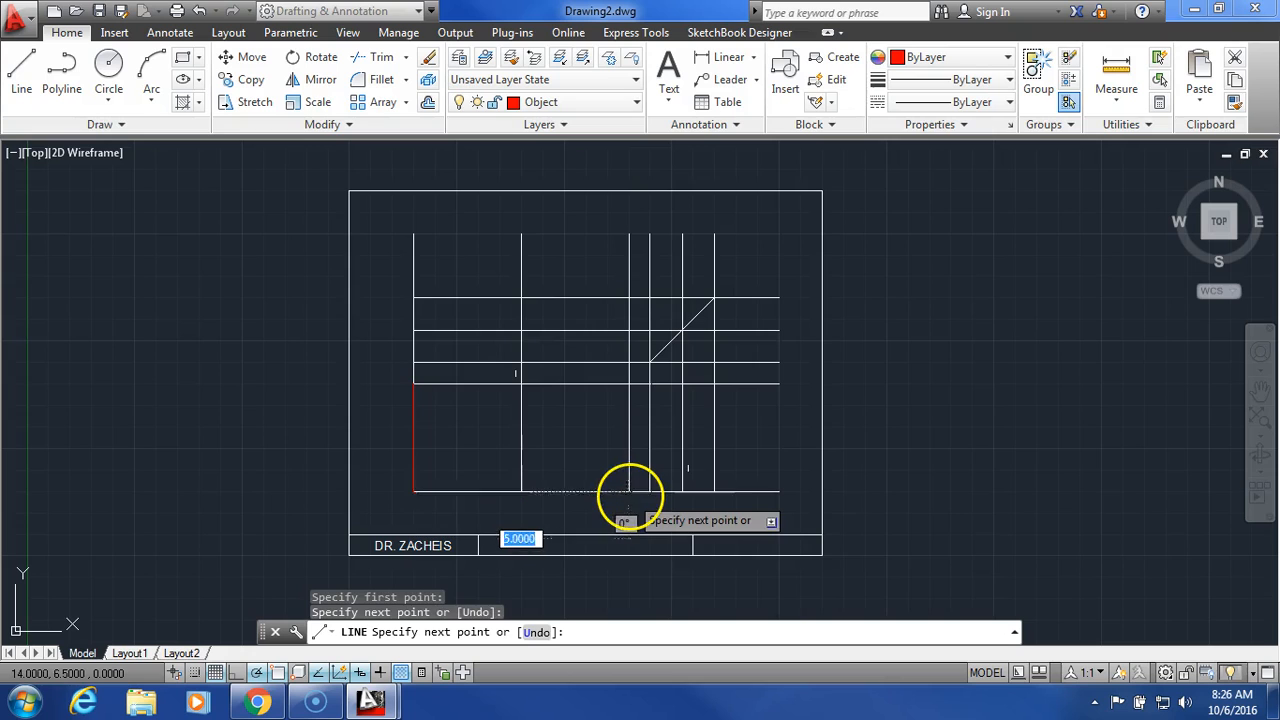
click(629, 491)
click(629, 383)
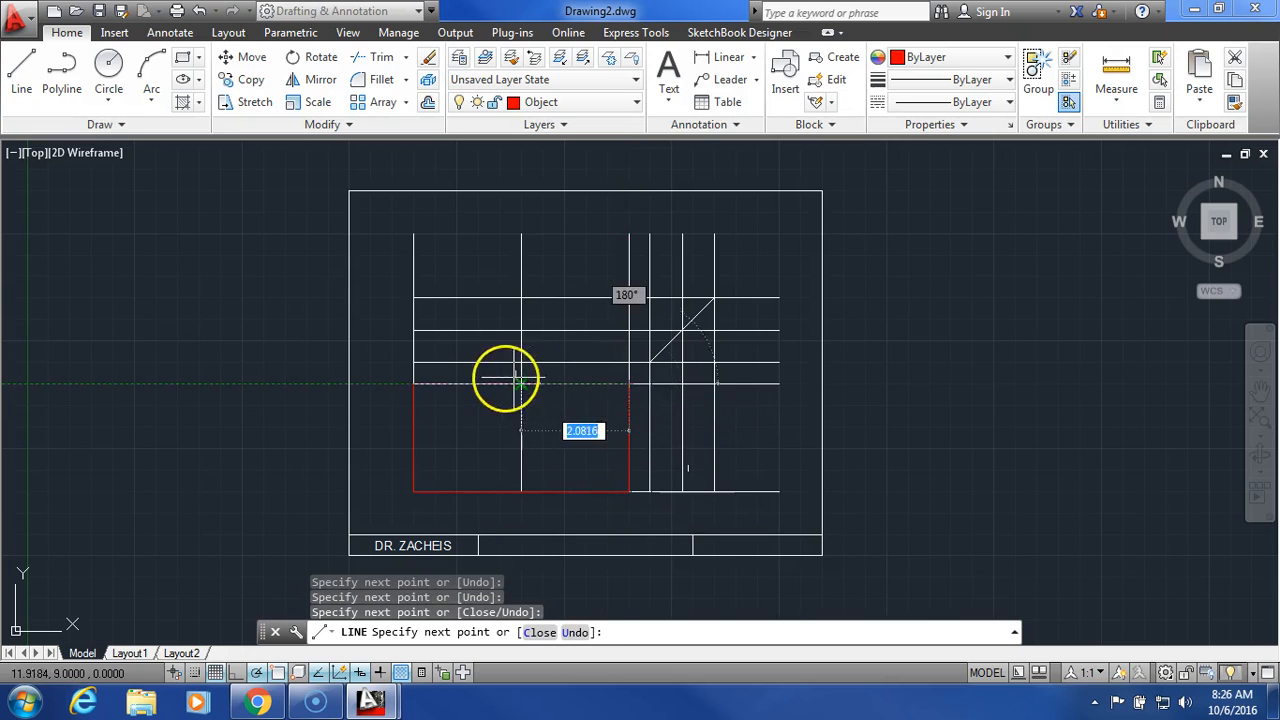
click(414, 383)
right_click(465, 410)
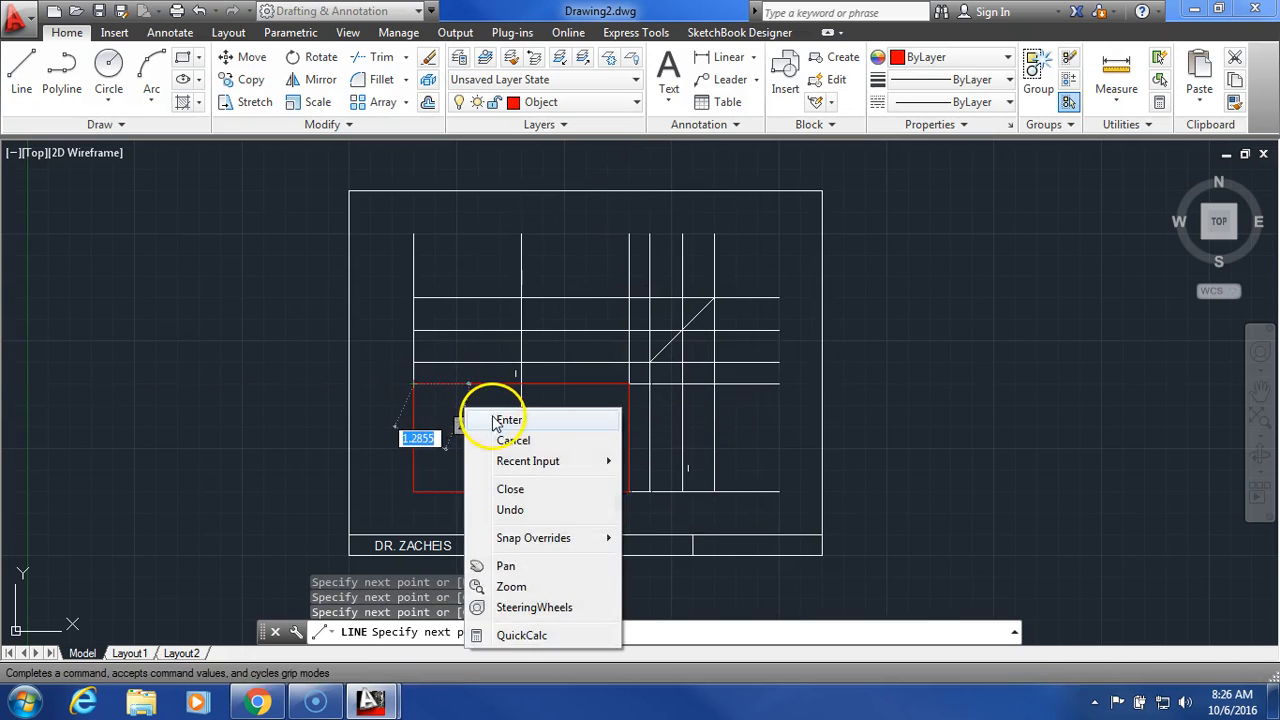
click(490, 419)
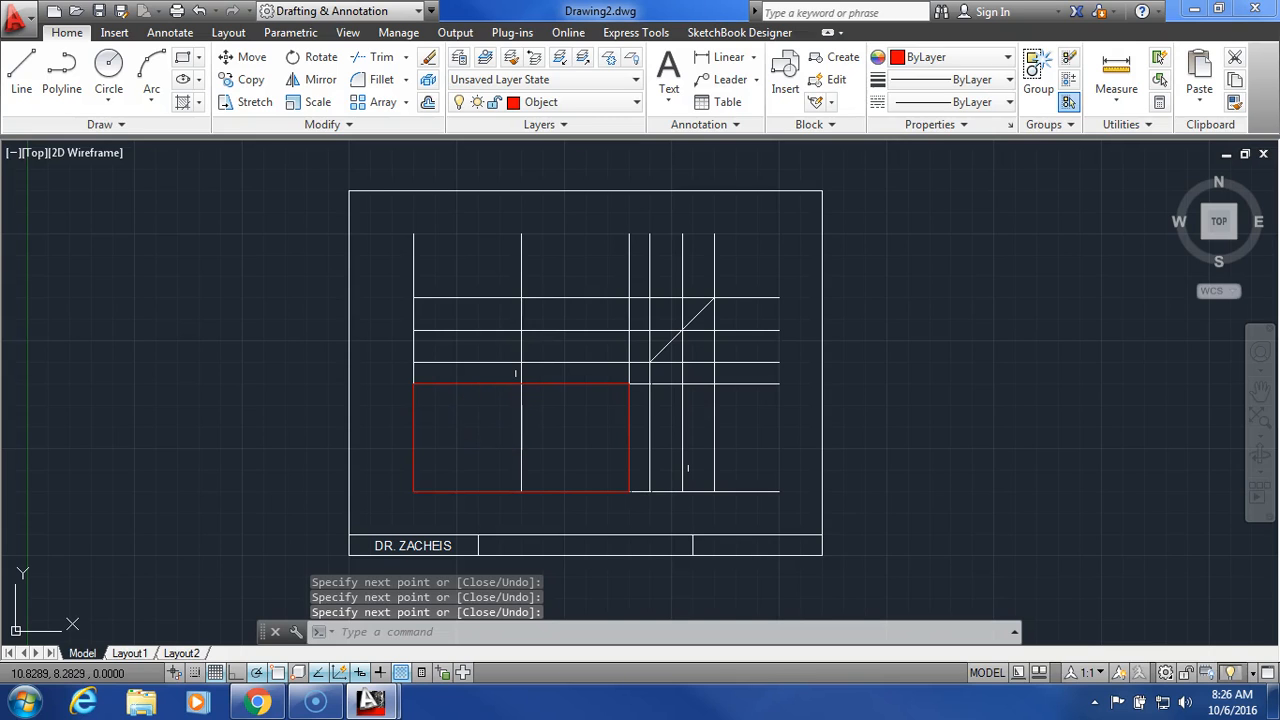
Step: Add the front view's vertical dividing line from top to bottom edge
right_click(494, 64)
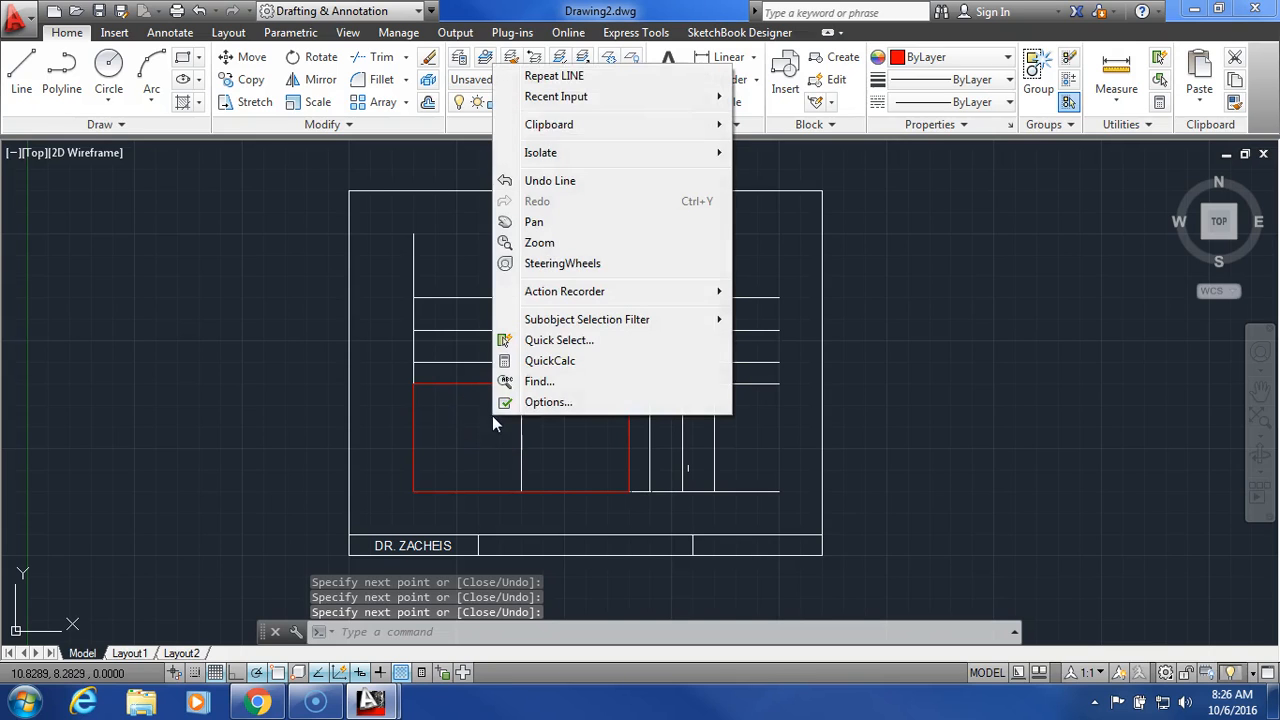
click(572, 78)
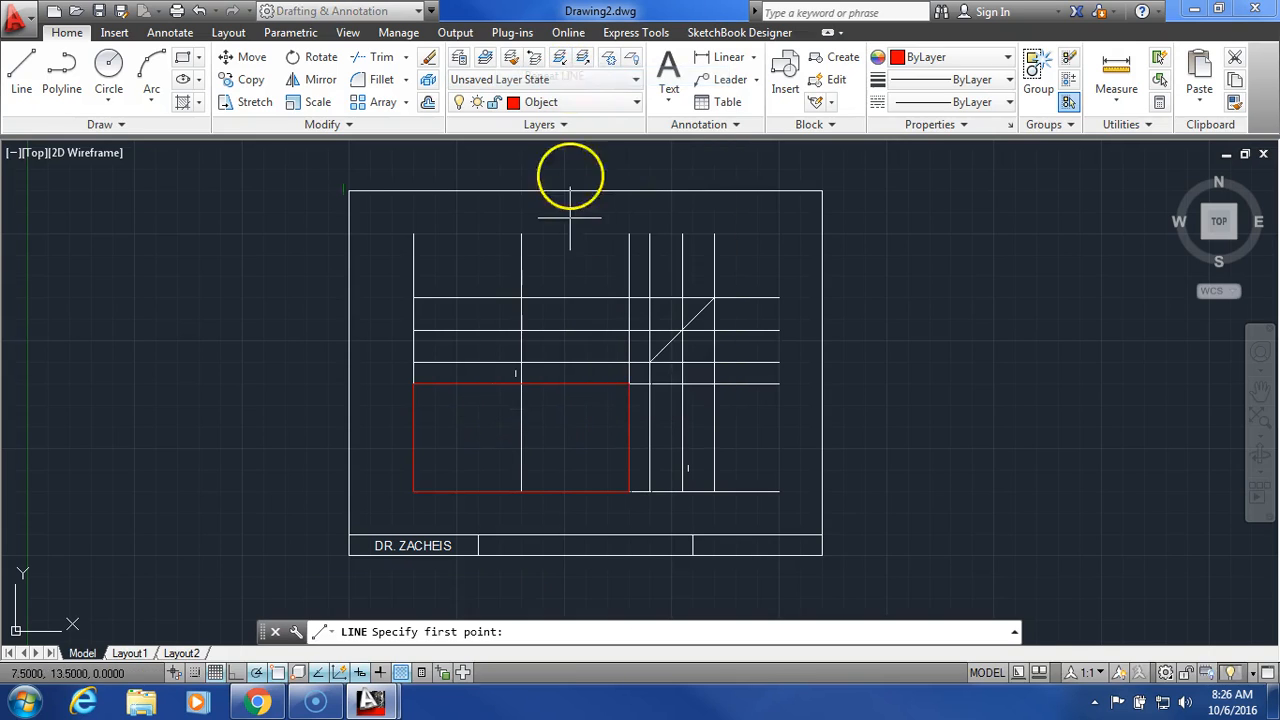
click(521, 383)
click(521, 491)
right_click(580, 442)
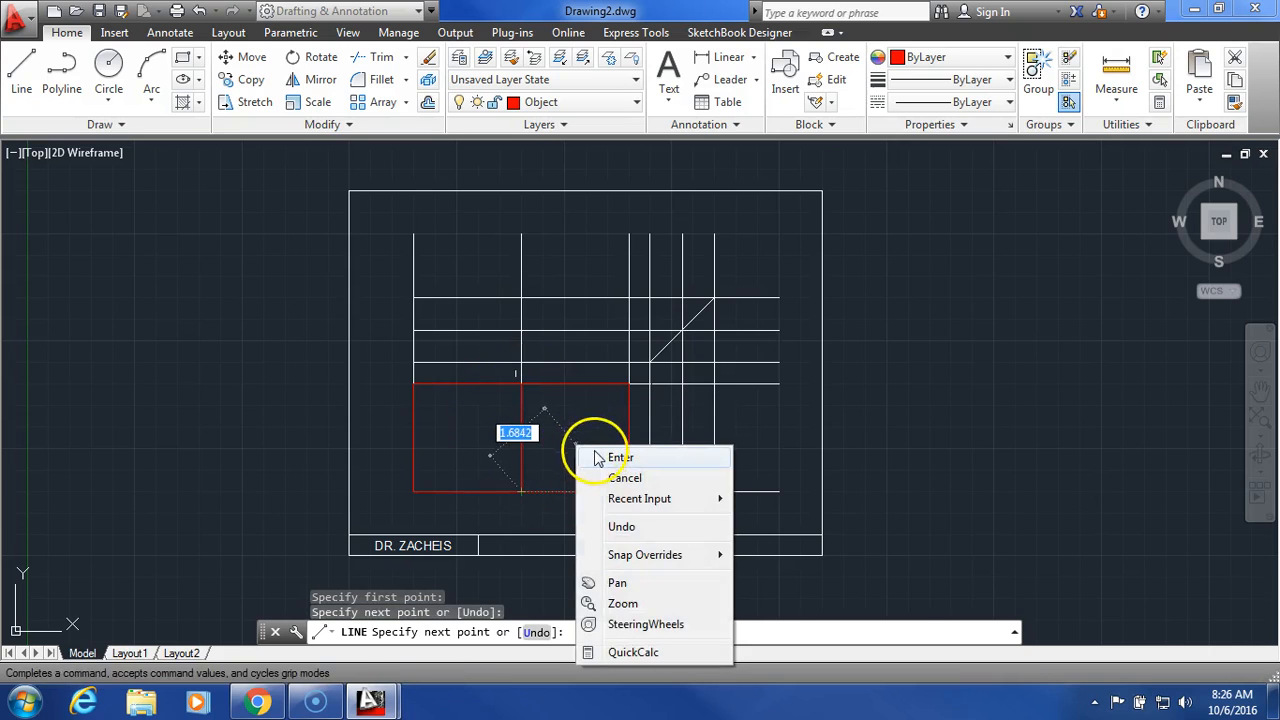
click(605, 456)
Step: Trace the side view rectangle to the right of the front view
right_click(594, 426)
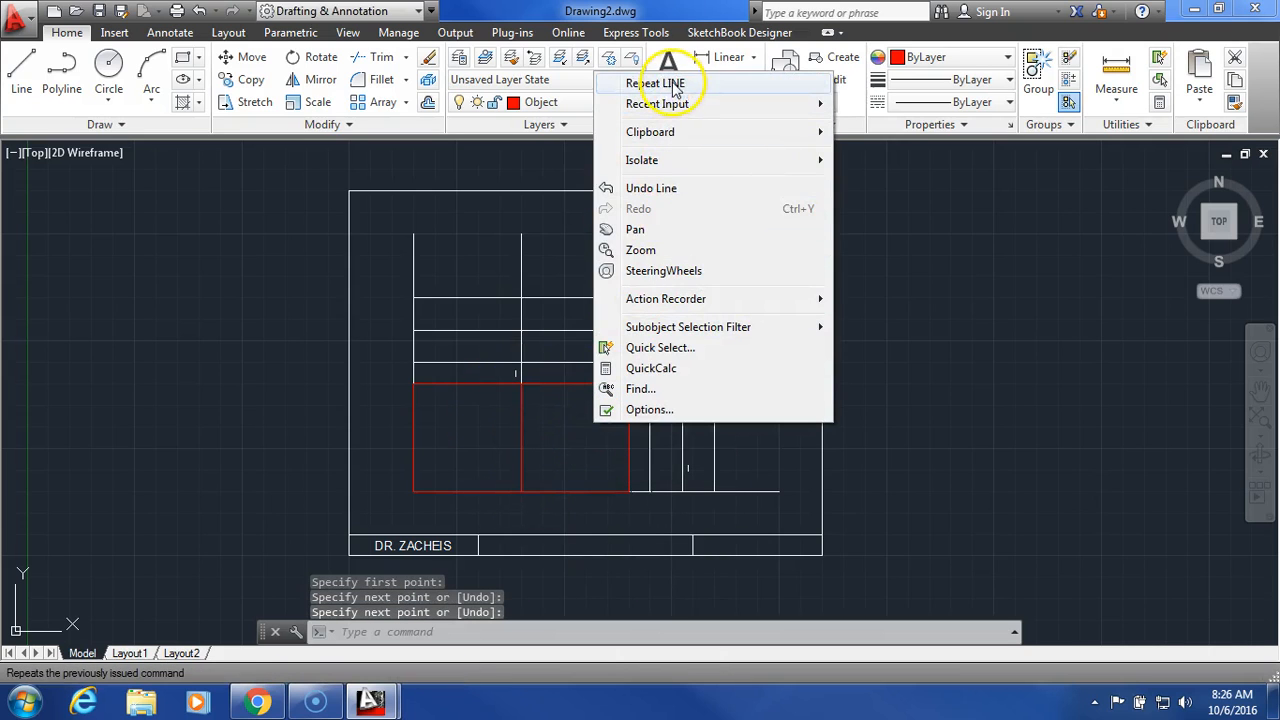
click(676, 88)
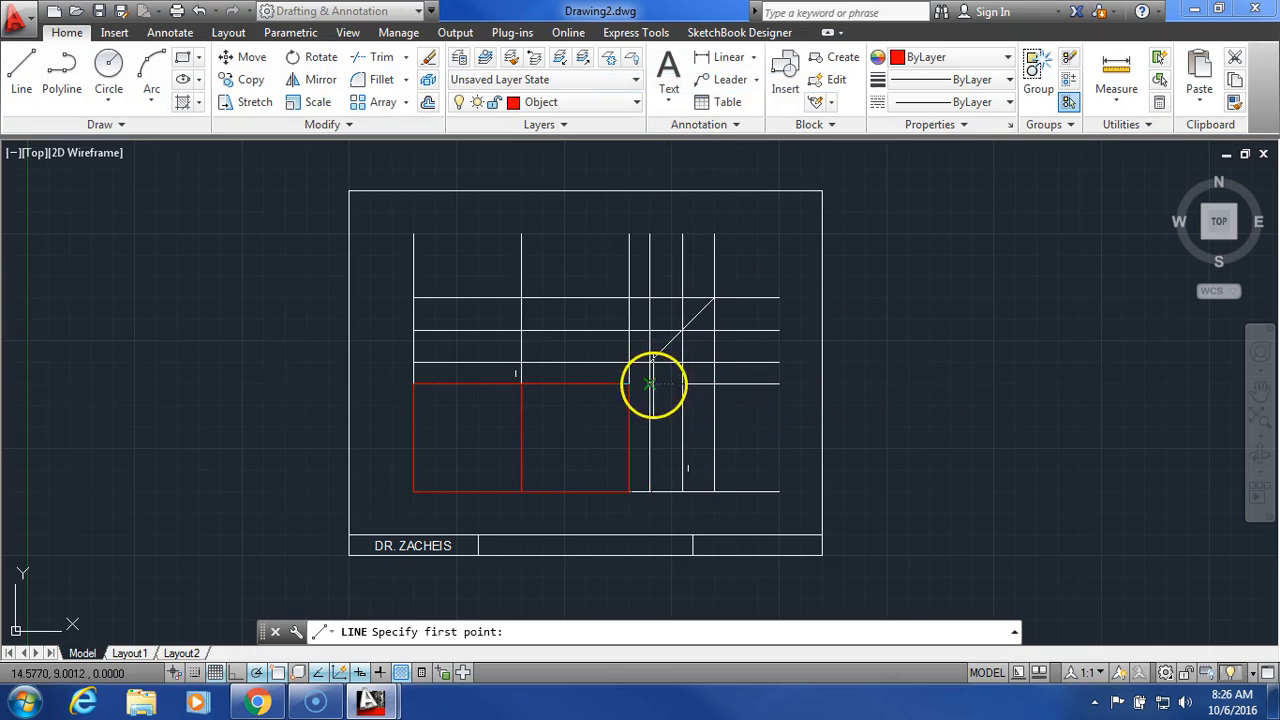
click(650, 384)
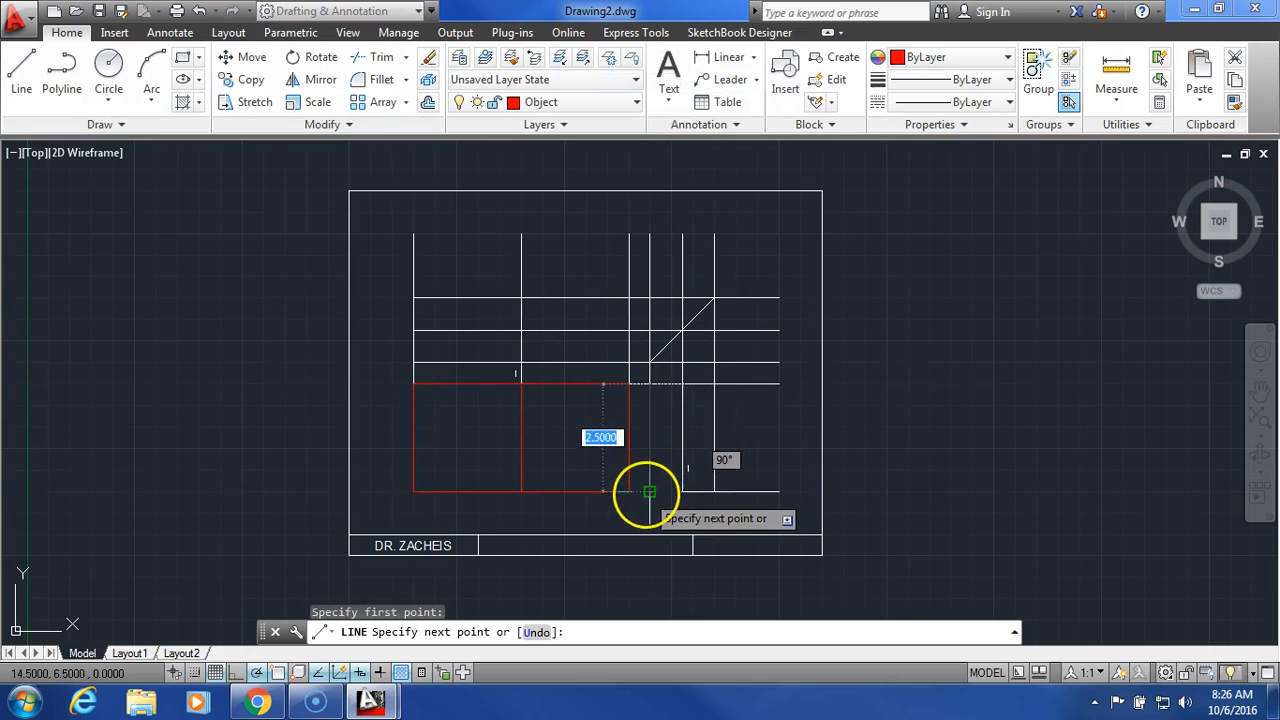
click(650, 491)
click(714, 491)
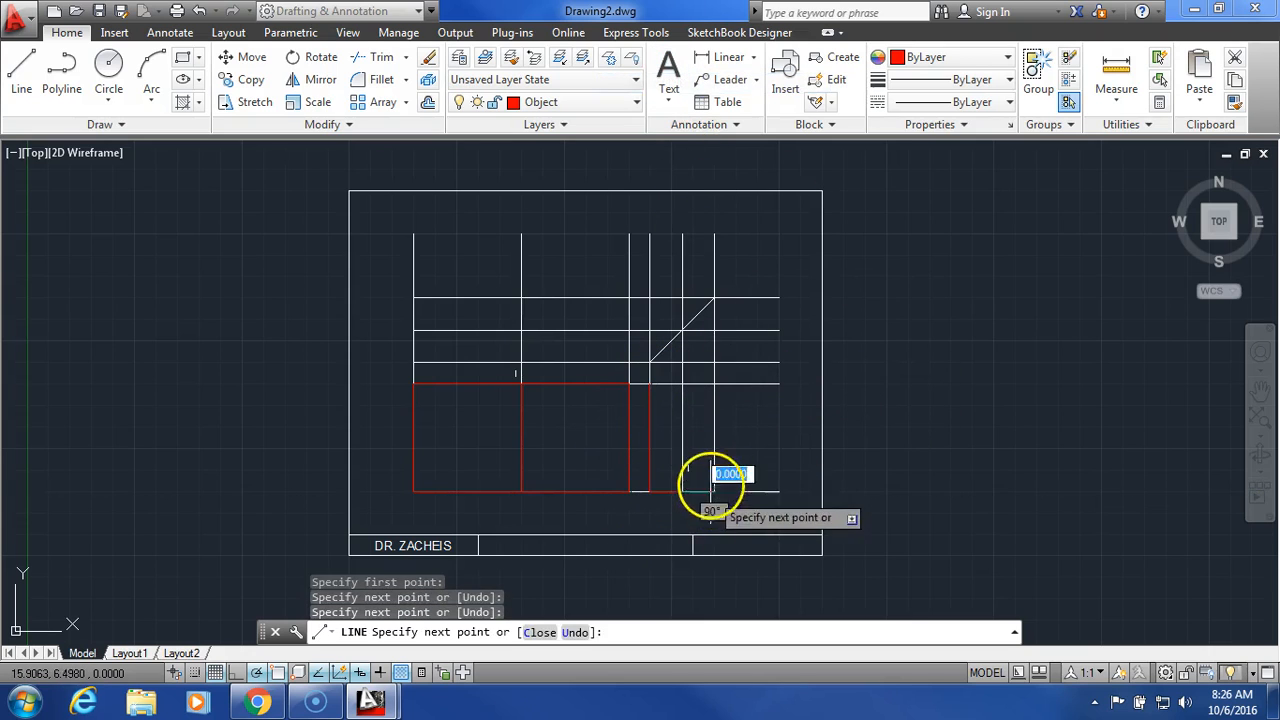
click(714, 384)
click(650, 384)
right_click(674, 416)
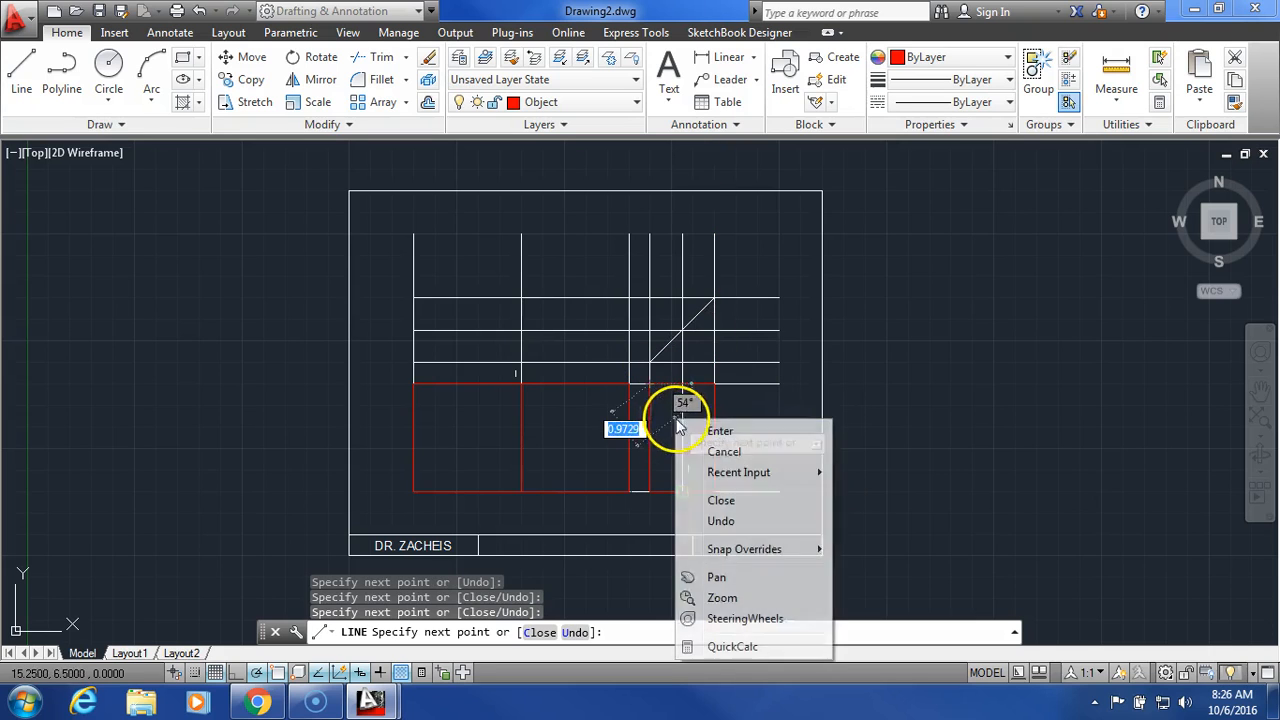
click(710, 431)
Step: Draw the side view's vertical middle line
right_click(703, 414)
click(755, 74)
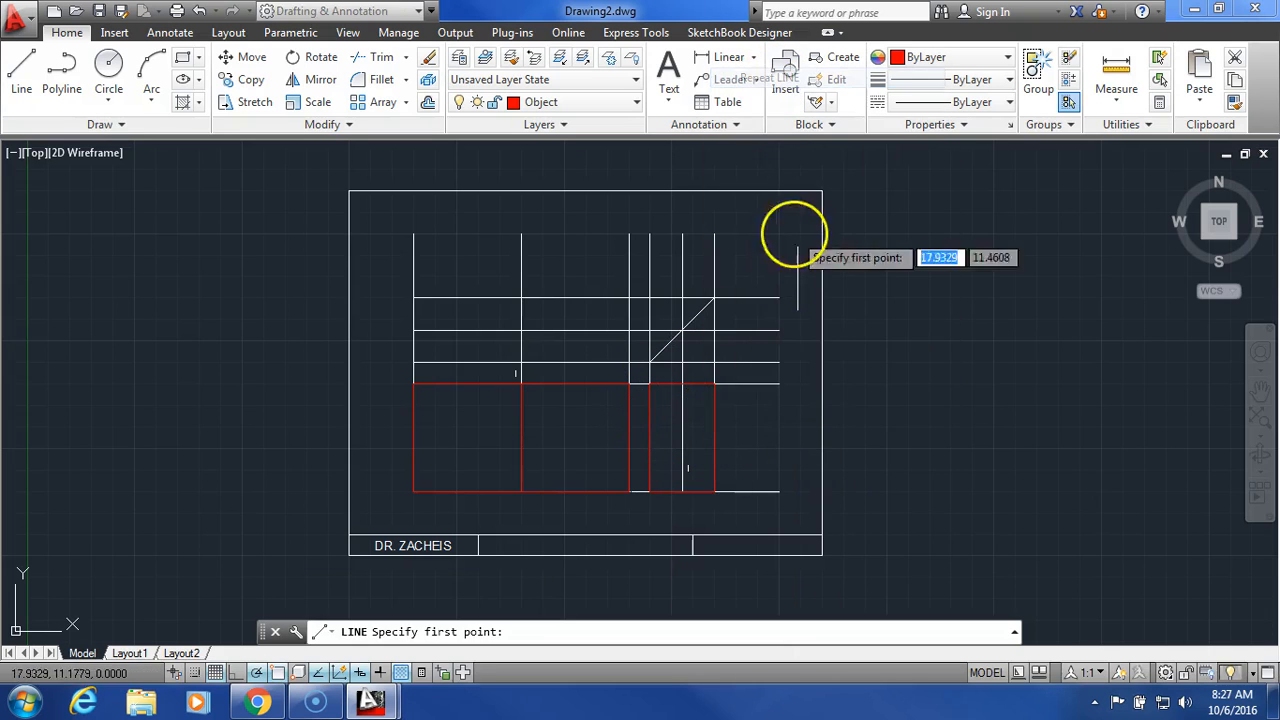
click(683, 384)
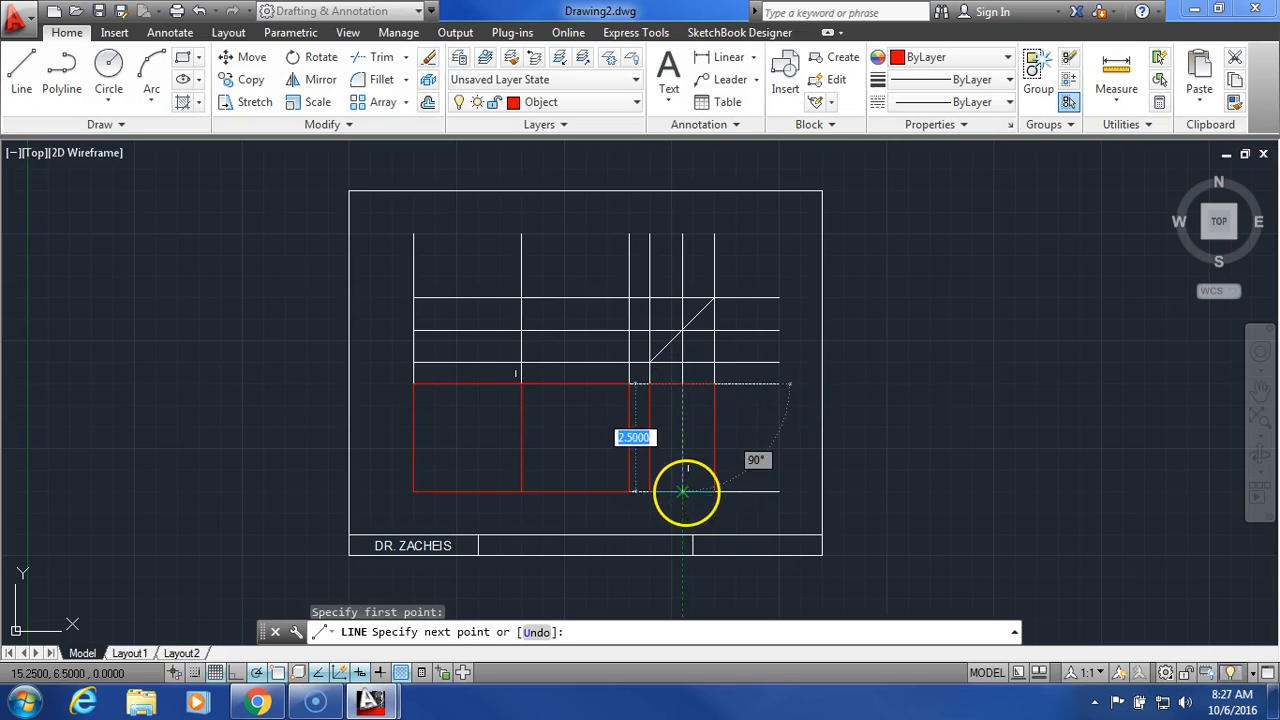
click(683, 491)
right_click(748, 436)
click(778, 448)
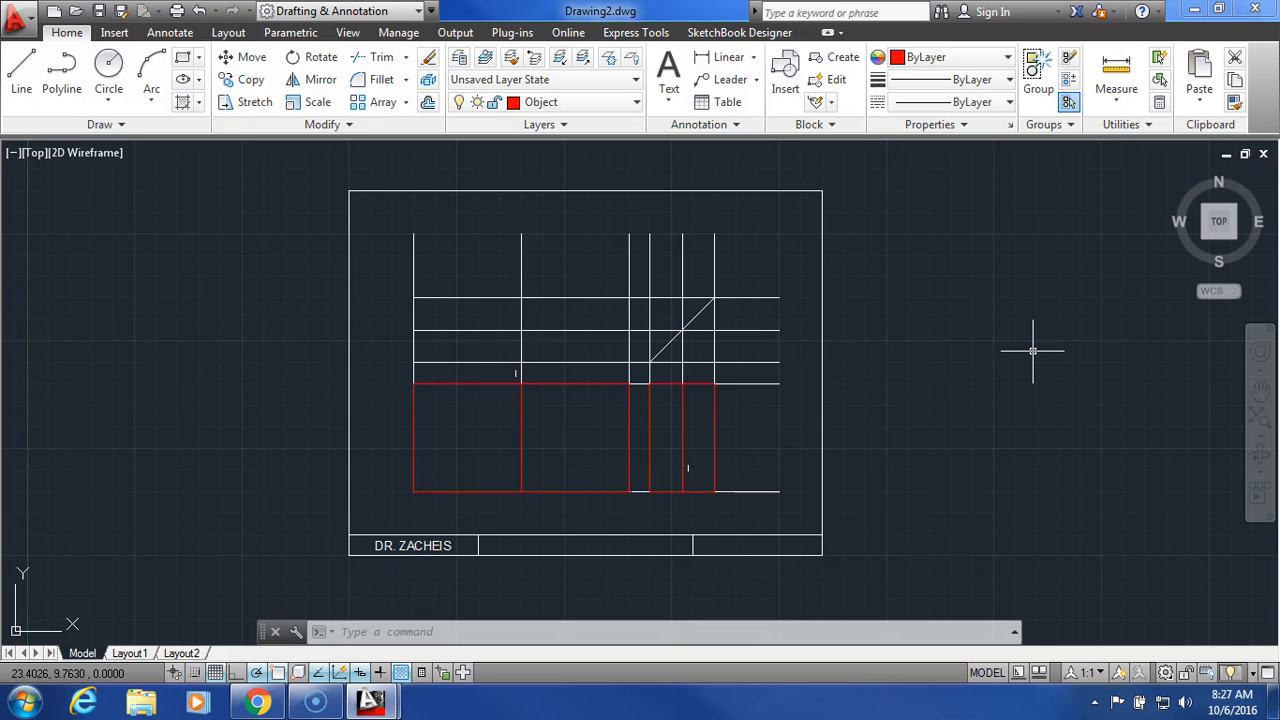
Step: Trace the notched top view outline above the front view
right_click(250, 246)
click(290, 256)
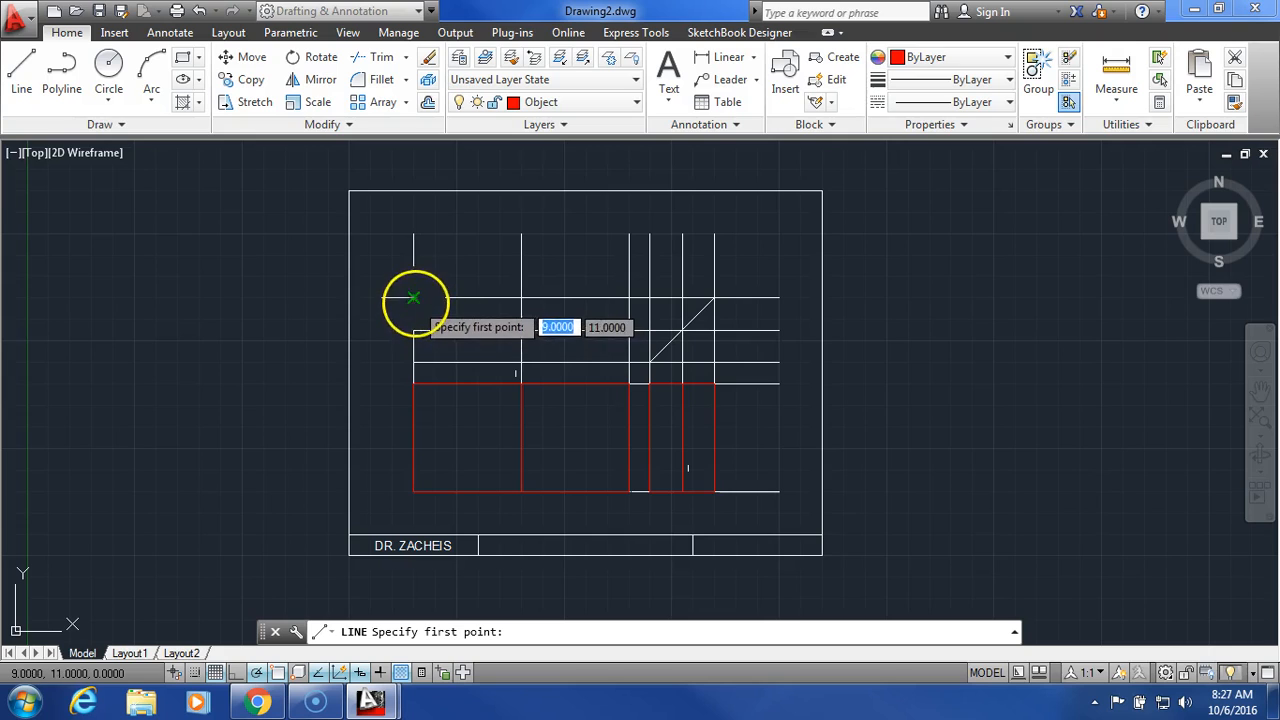
click(414, 297)
click(410, 362)
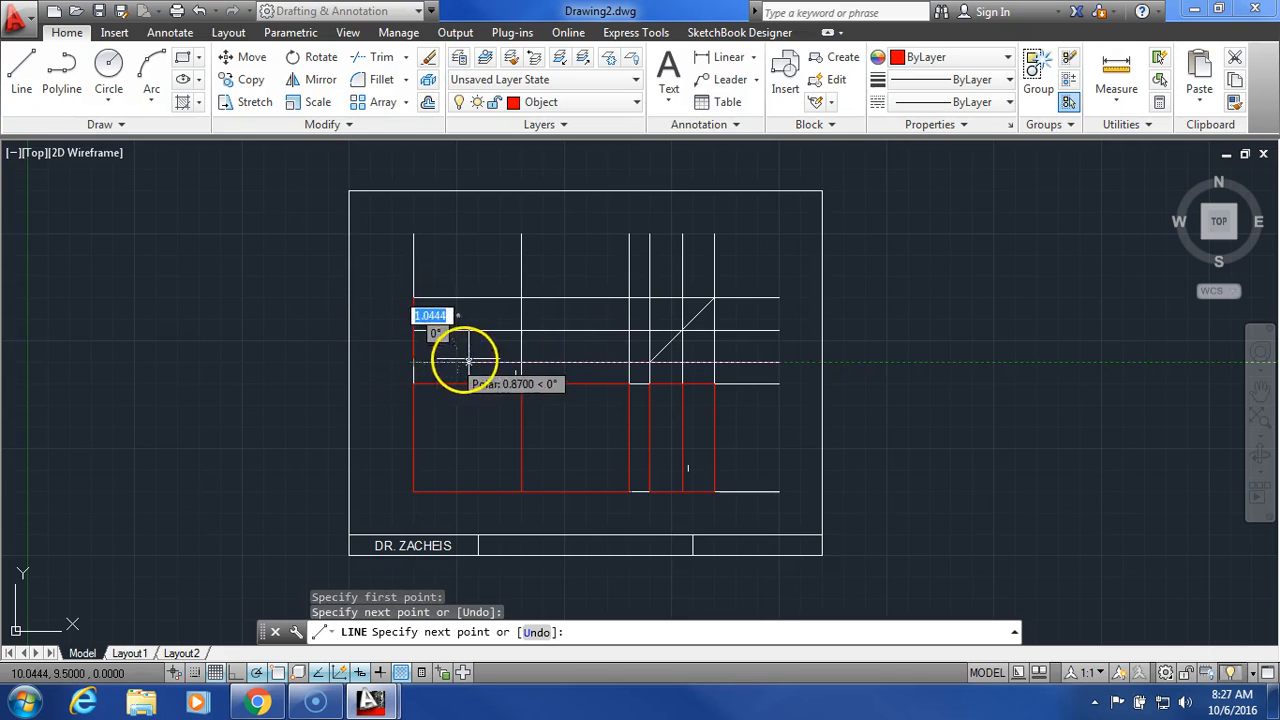
click(521, 362)
click(521, 297)
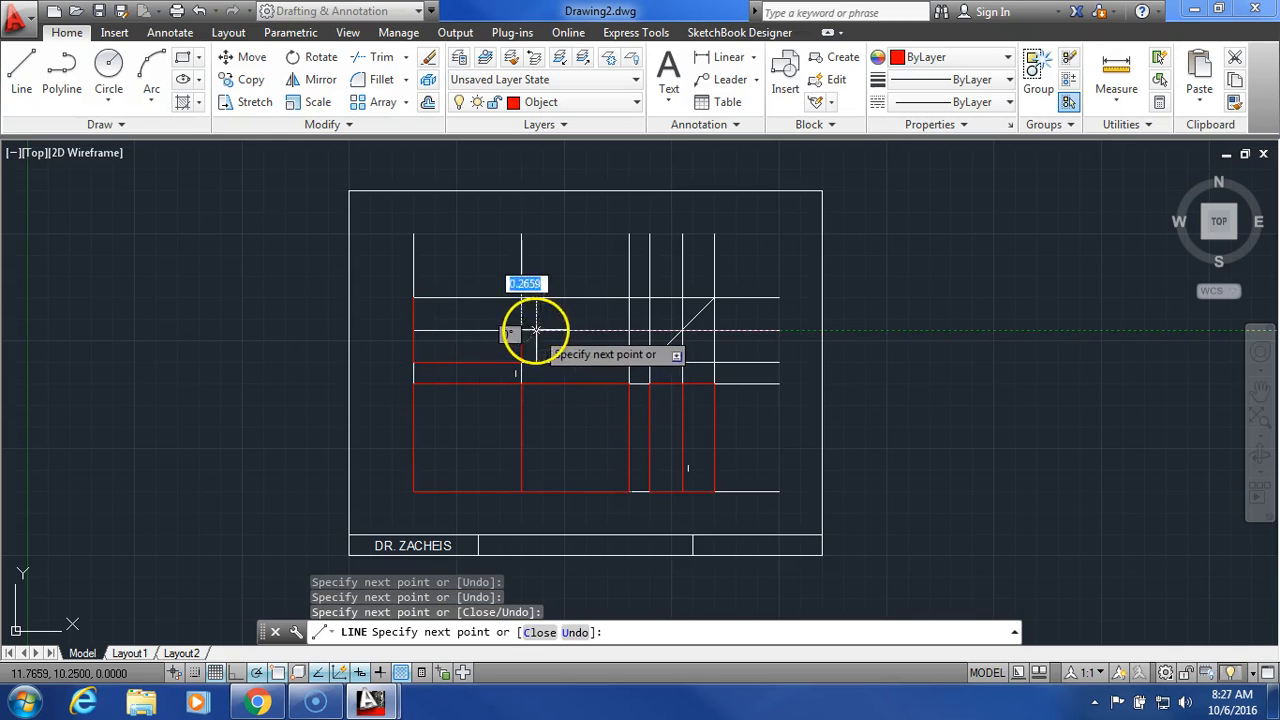
click(628, 330)
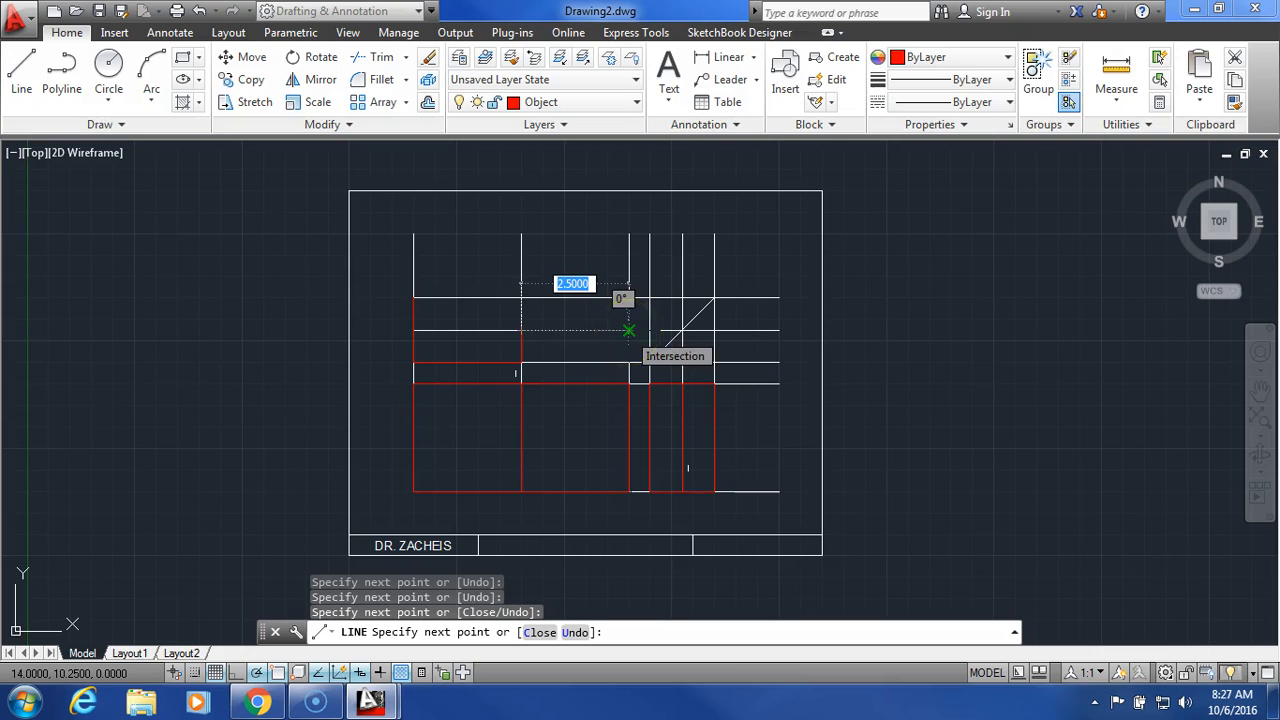
click(628, 297)
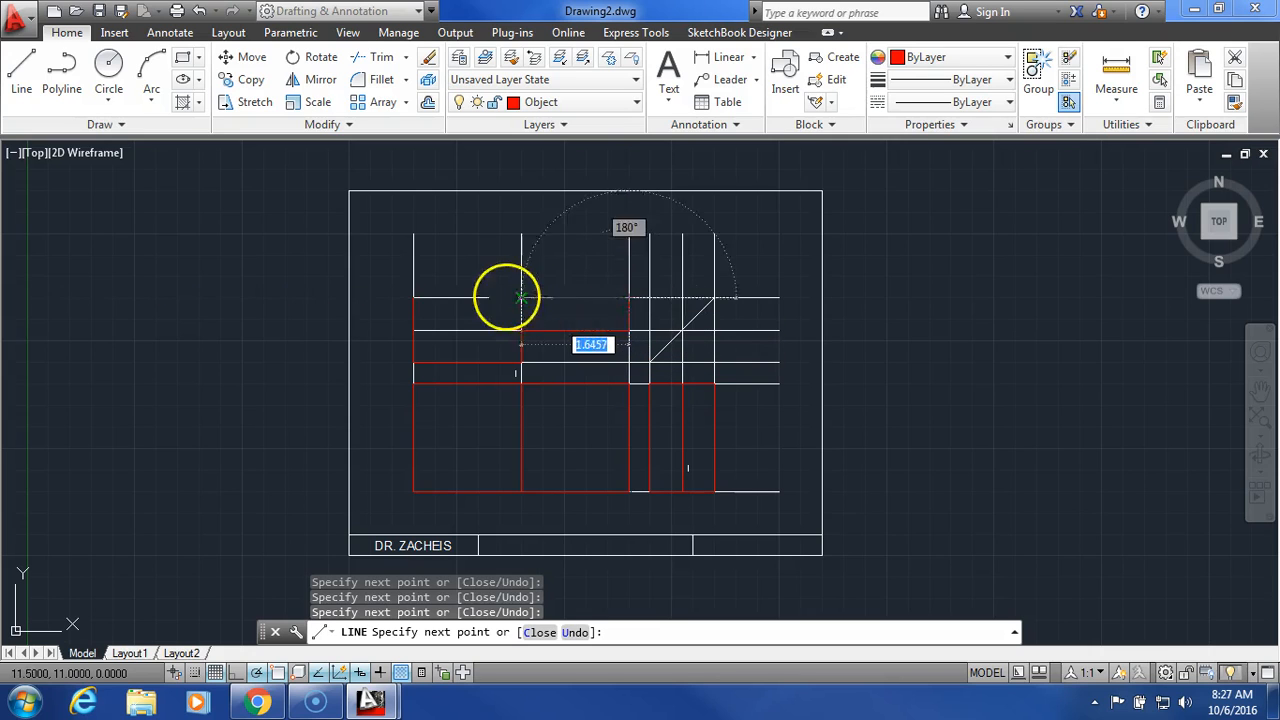
click(413, 297)
right_click(478, 262)
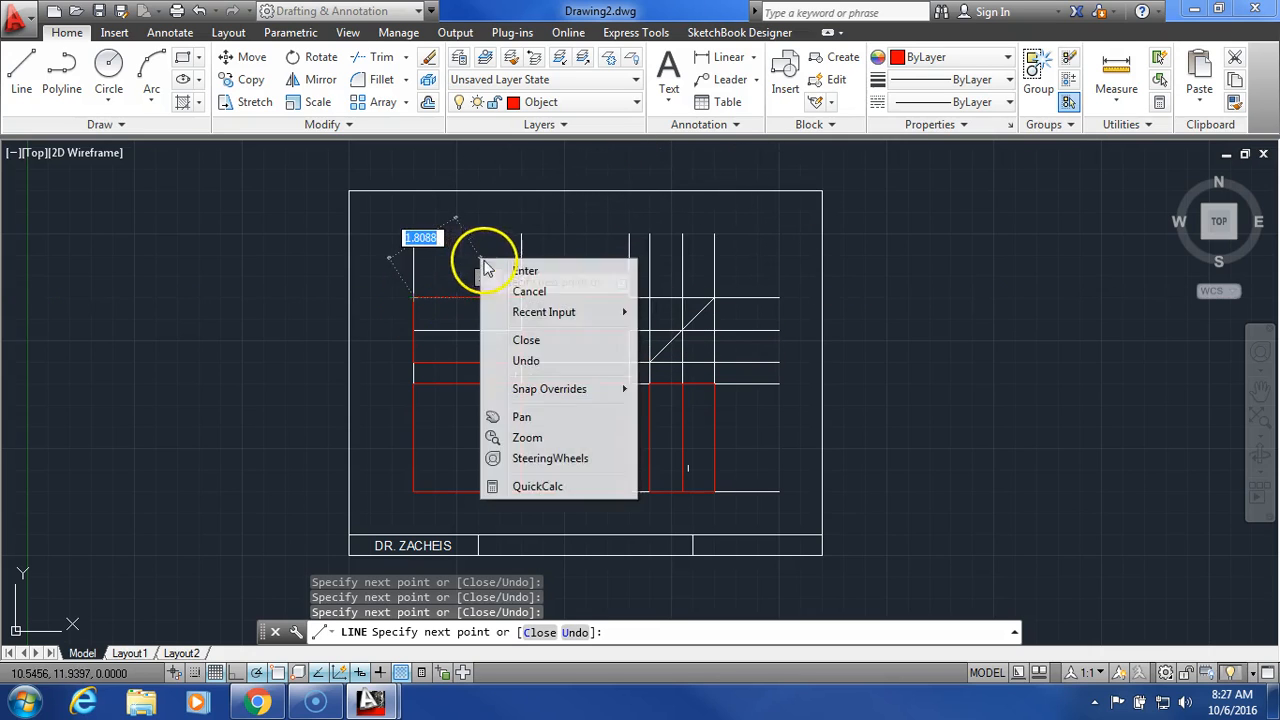
click(524, 269)
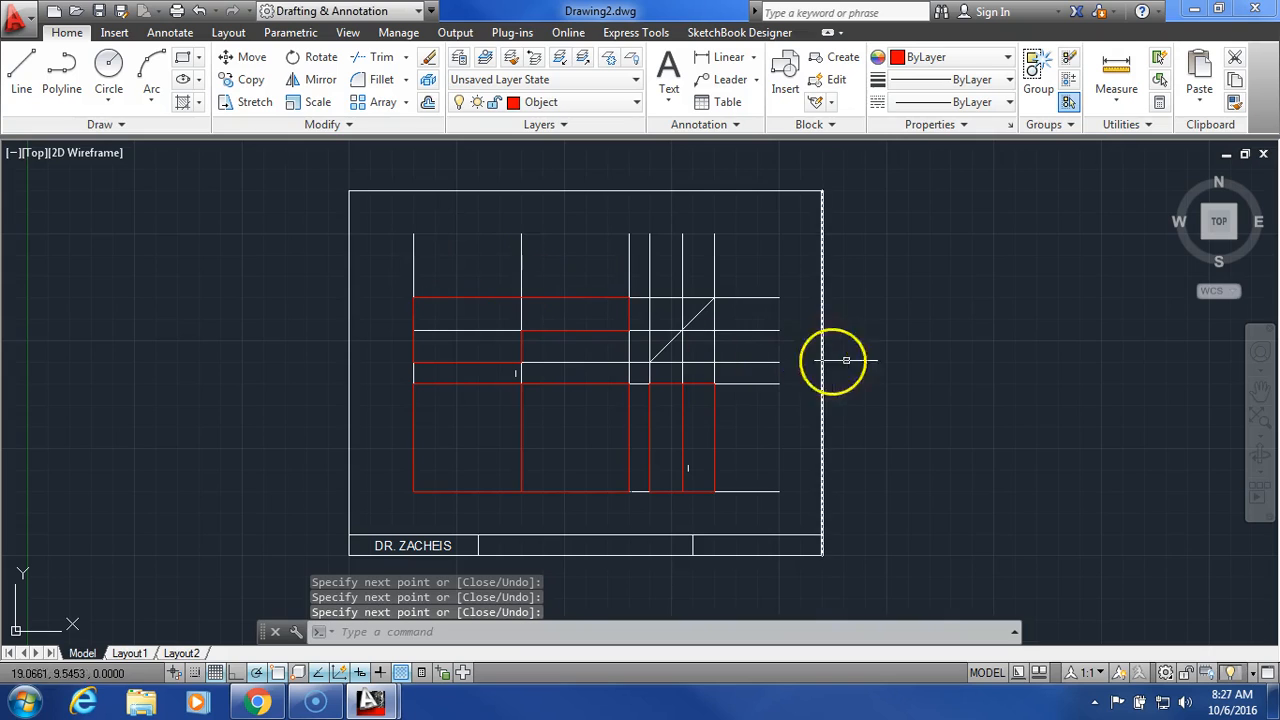
Step: Turn off the Construction layer to hide the construction lines around the red views
click(606, 102)
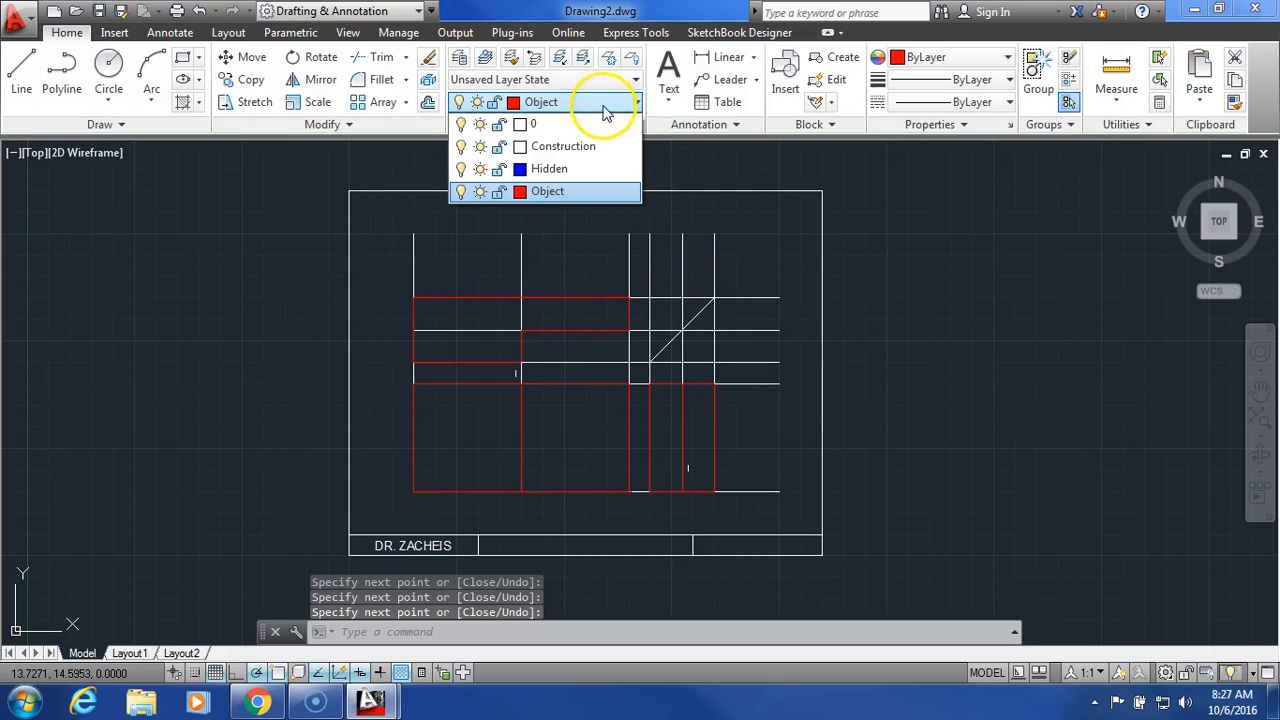
click(461, 147)
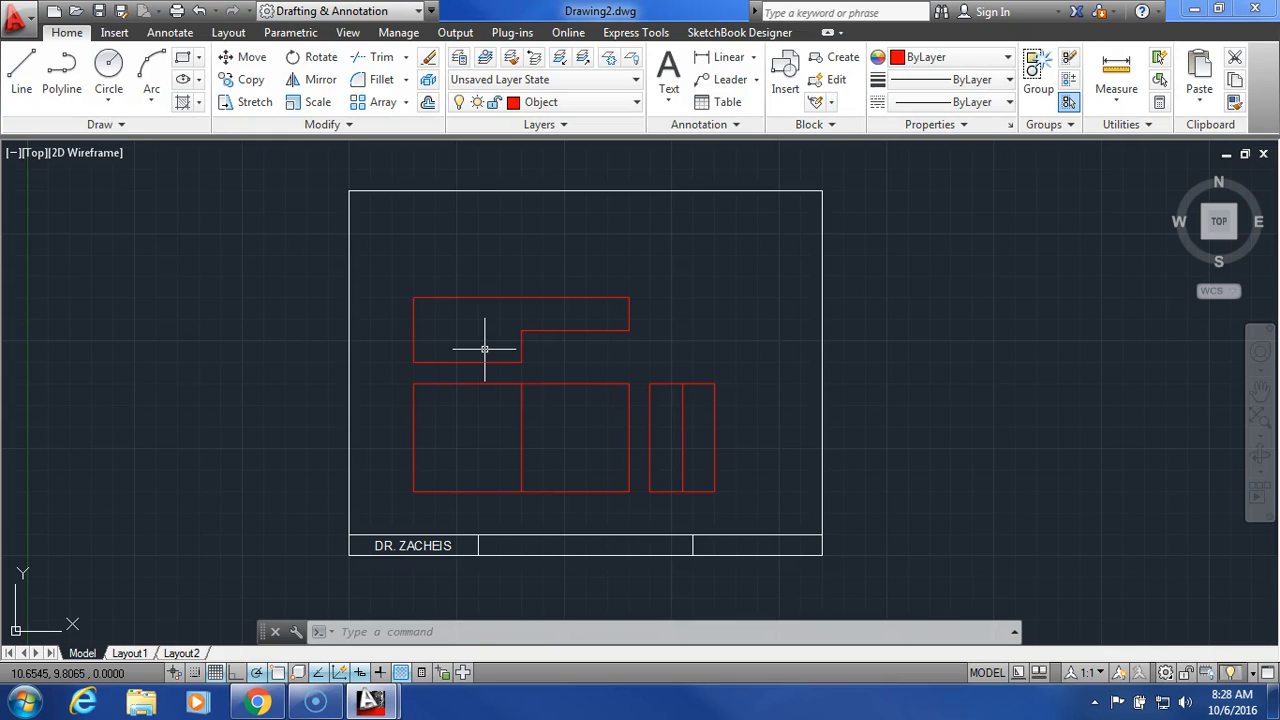
click(590, 102)
Step: Make layer 0 current and enter DRAWING 2, middle-centre justified, in the title block's middle cell
click(572, 124)
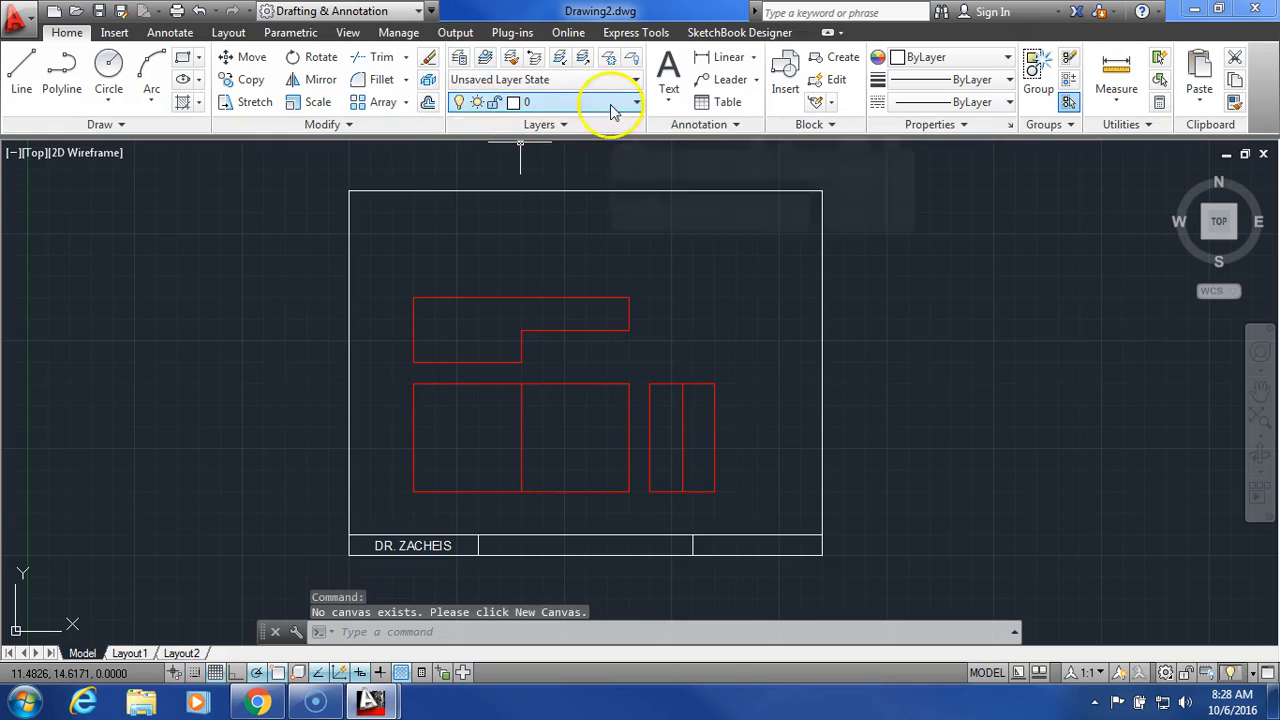
click(670, 70)
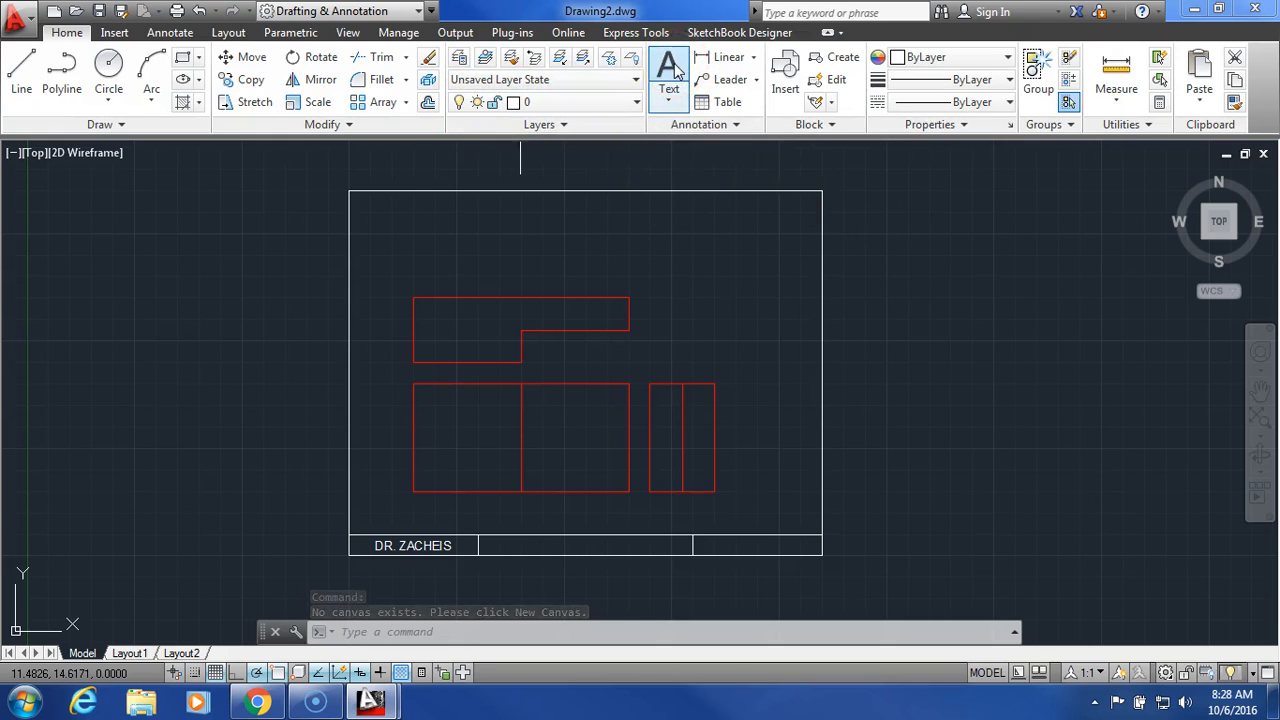
click(480, 540)
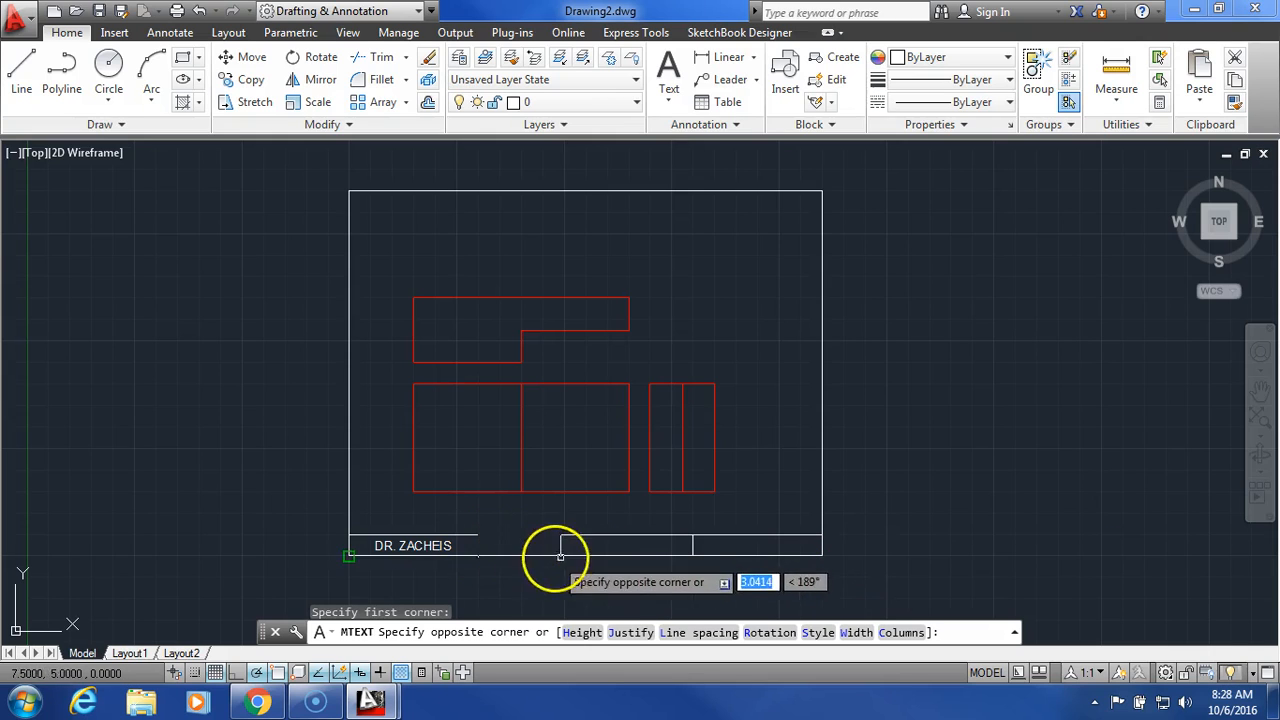
click(692, 555)
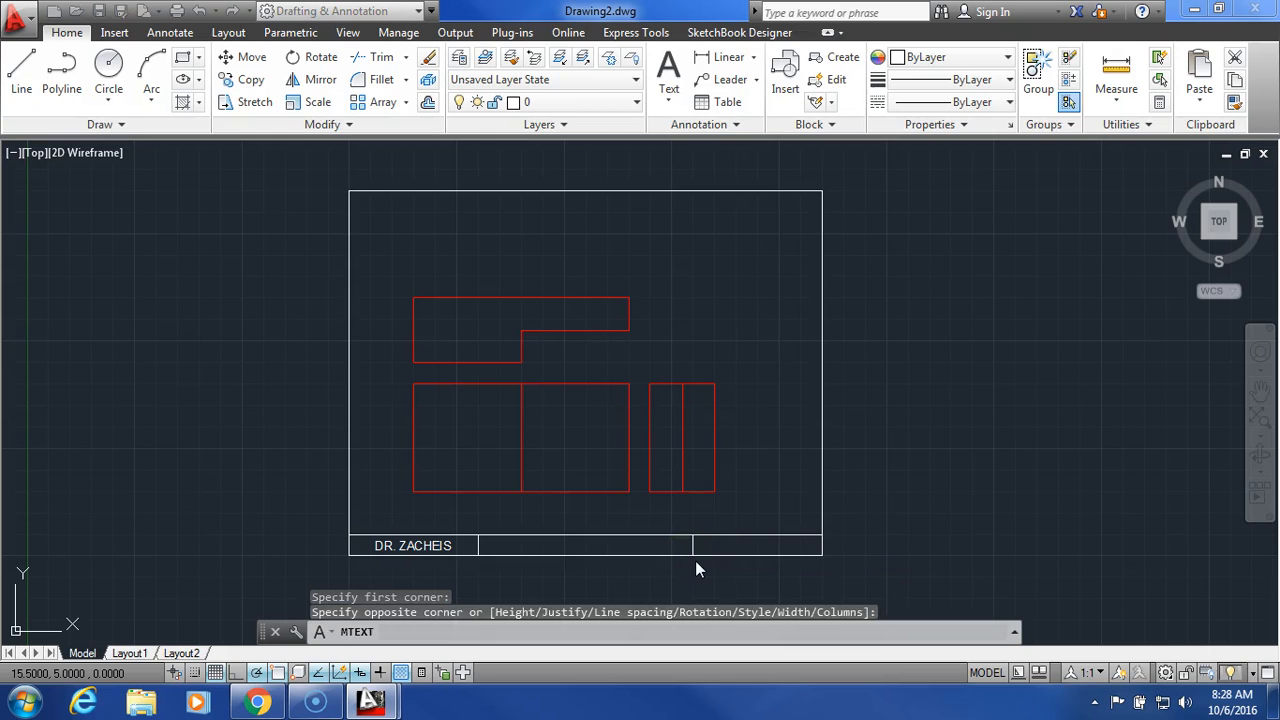
click(545, 75)
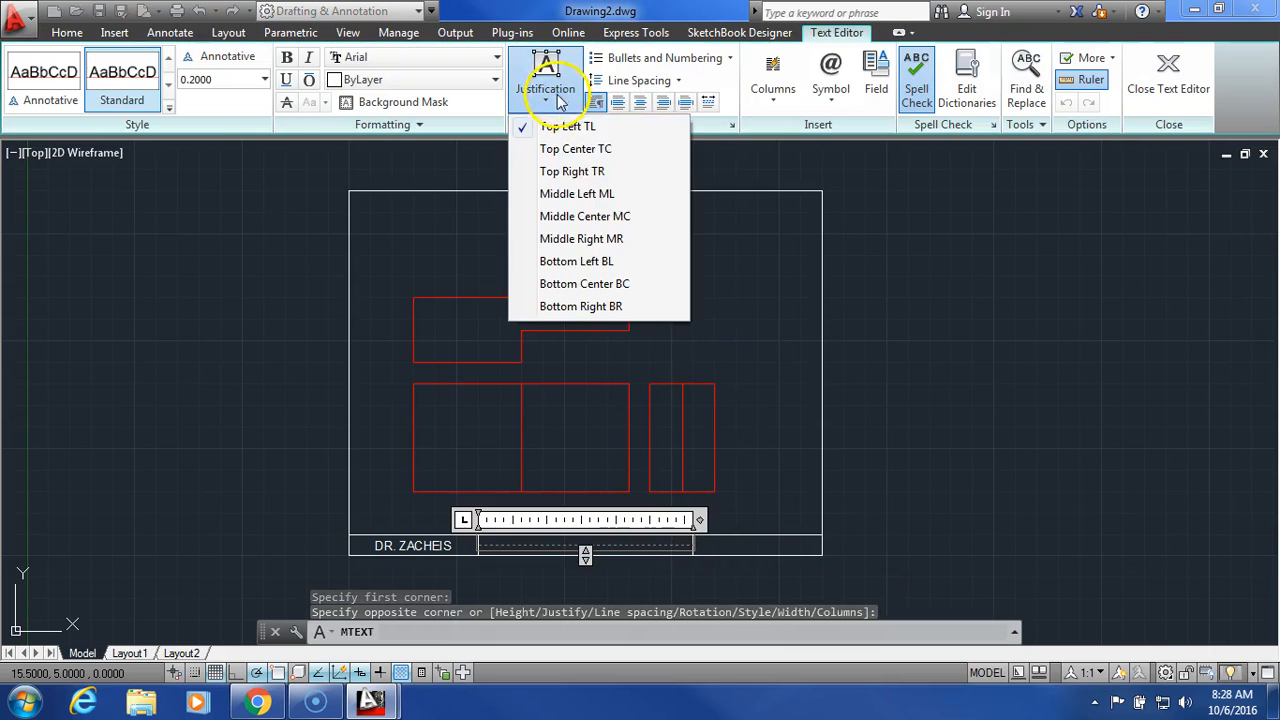
click(588, 218)
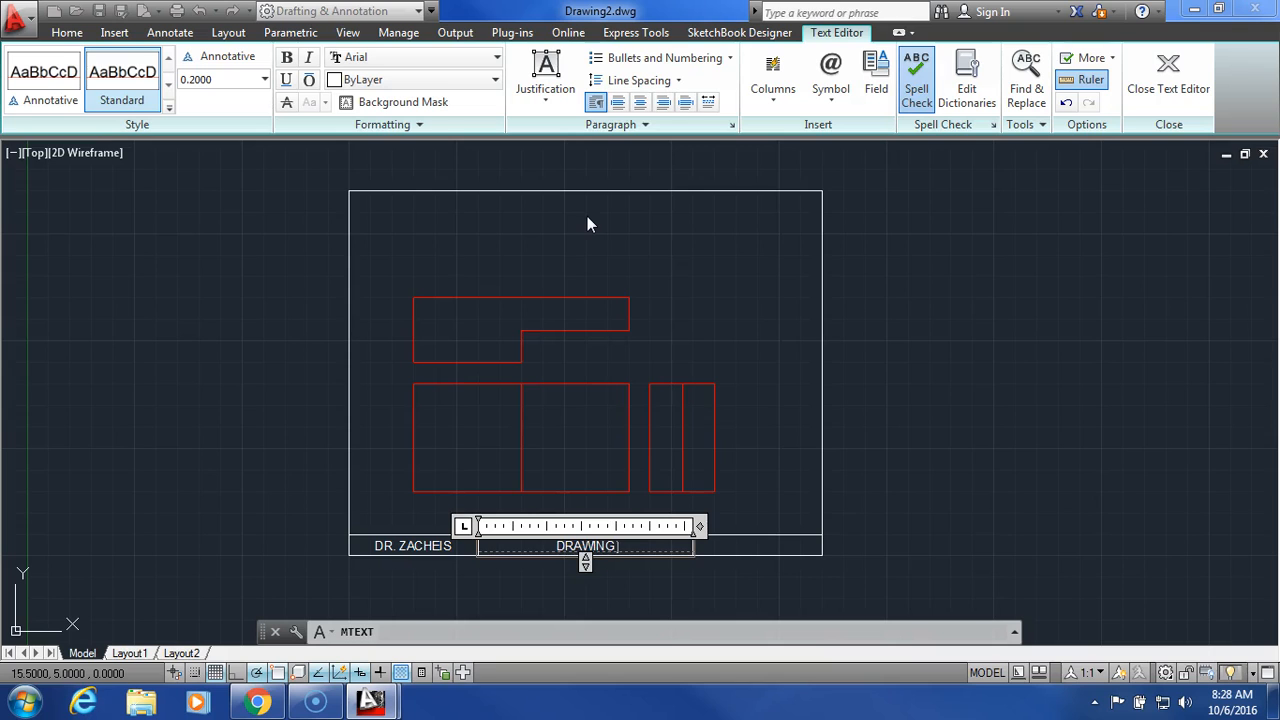
click(1166, 75)
Step: Add the date 10-6-16, middle-centre justified, in the title block's right cell
click(670, 62)
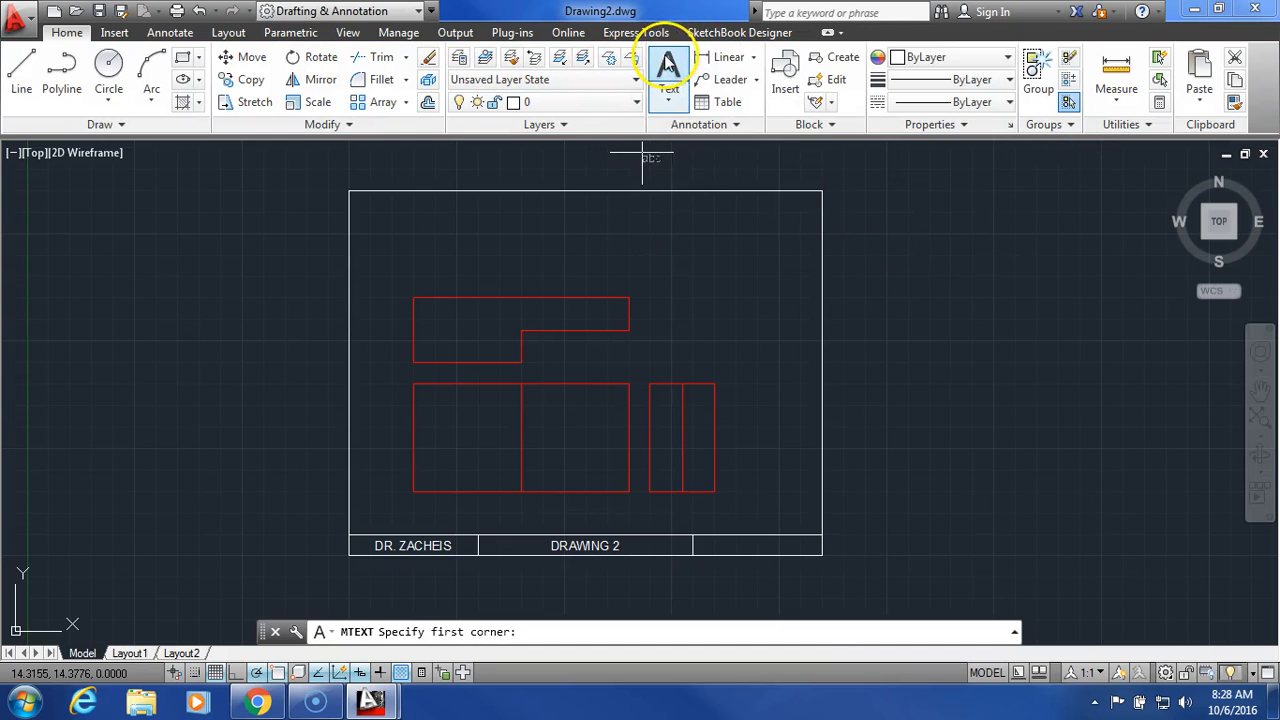
click(694, 536)
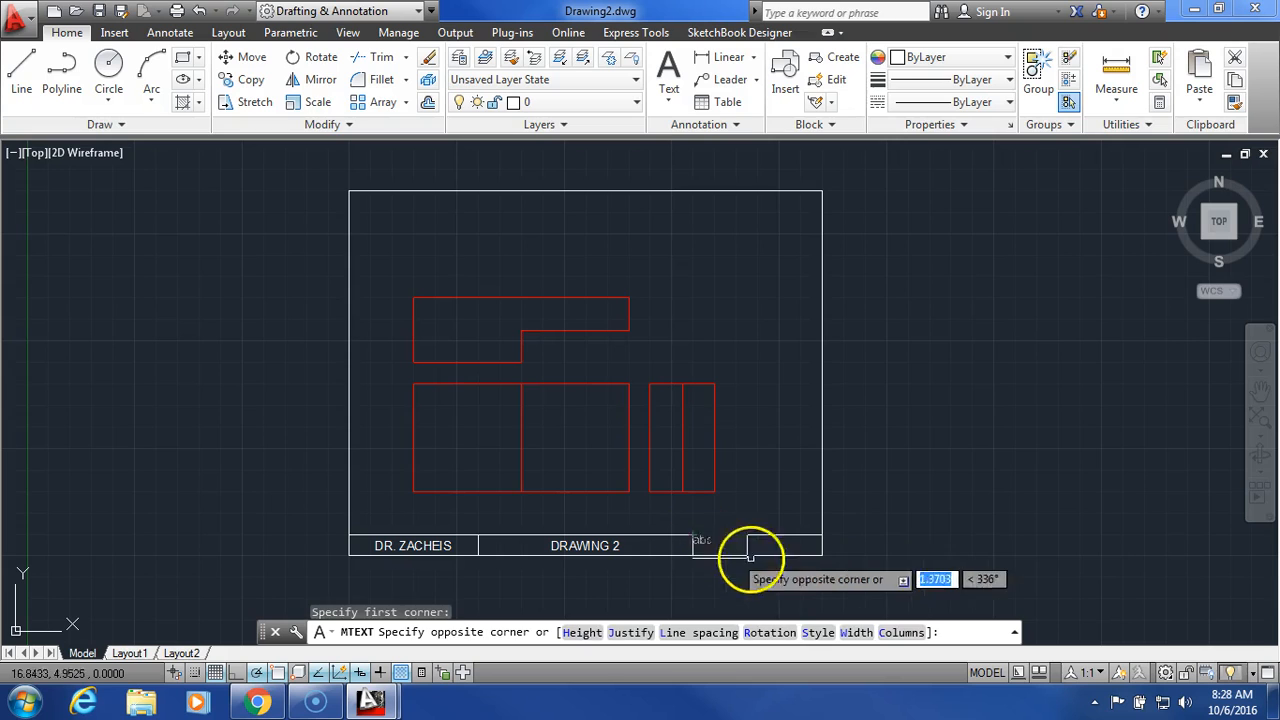
click(818, 556)
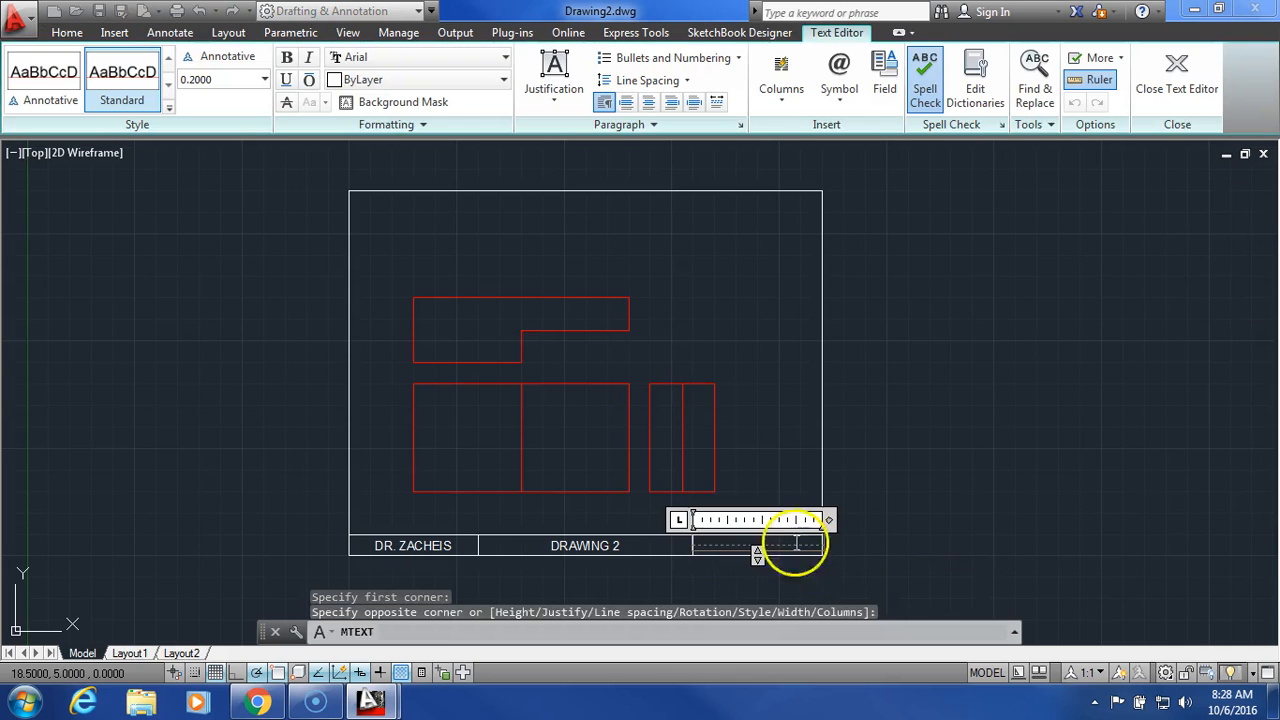
click(554, 98)
click(578, 211)
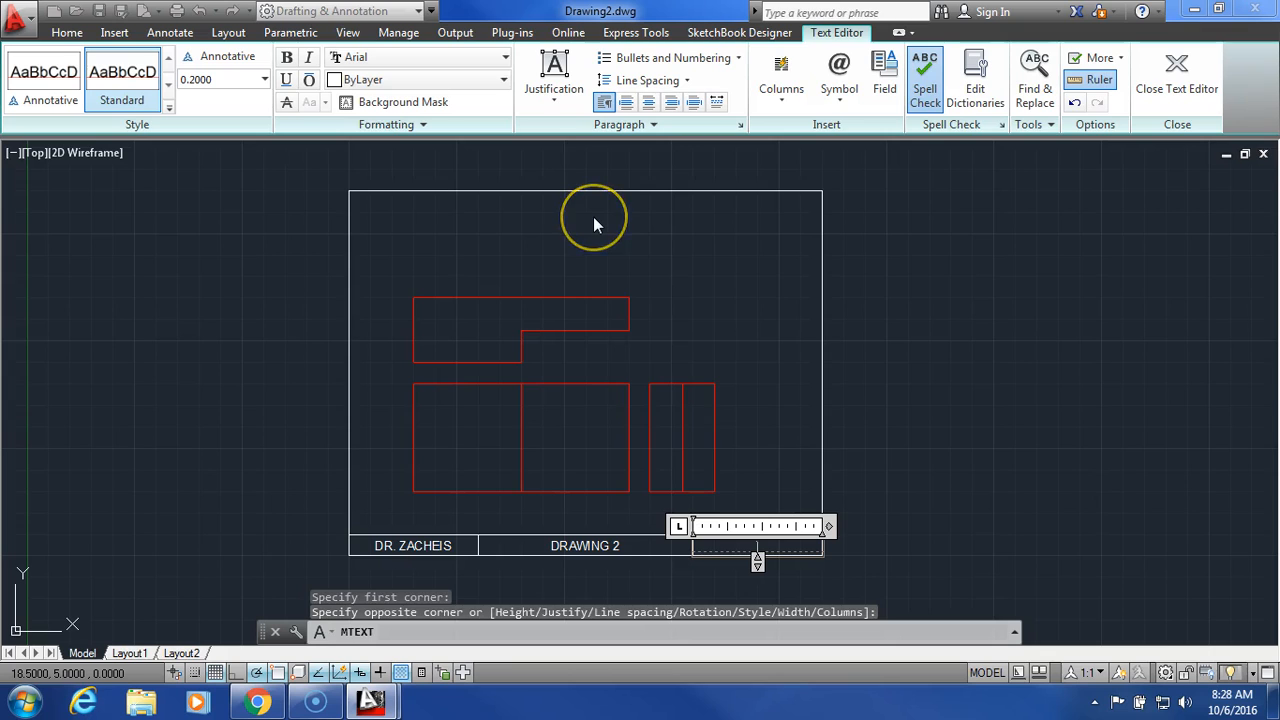
text(10-6-16)
click(1172, 72)
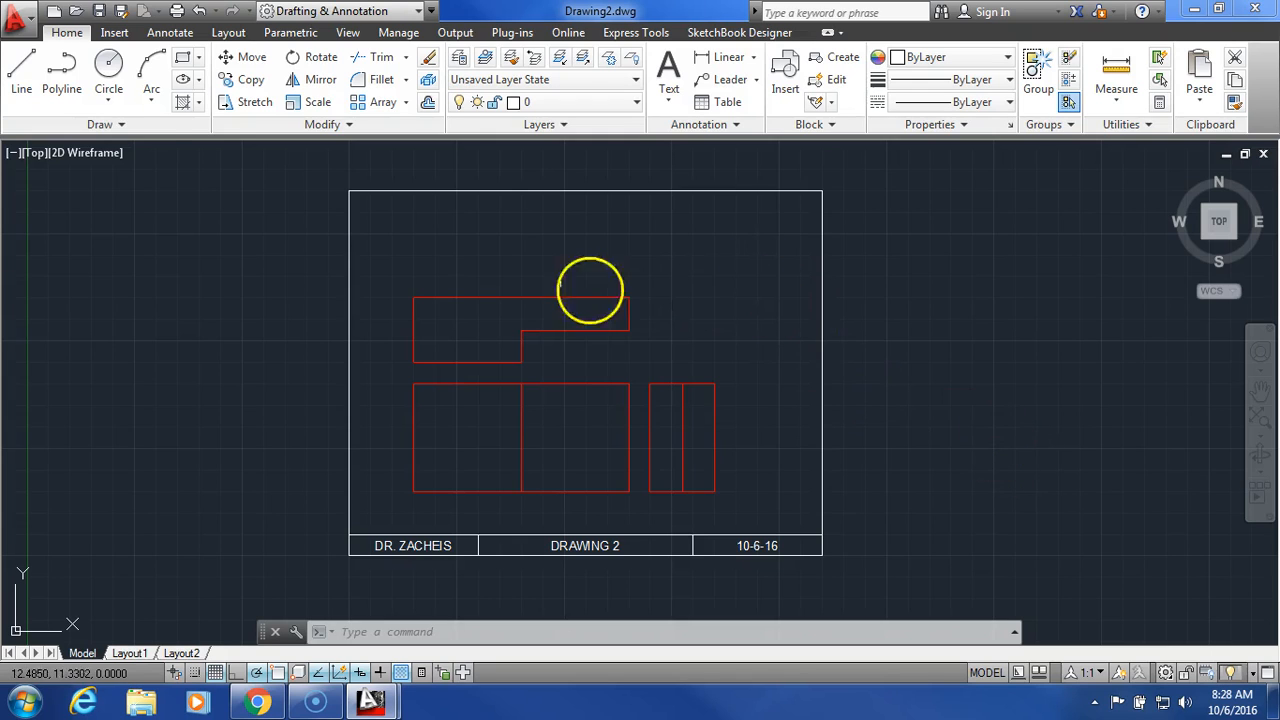
Step: Save the drawing as a DWG, Drawing2.dwg, to the H: drive
click(20, 18)
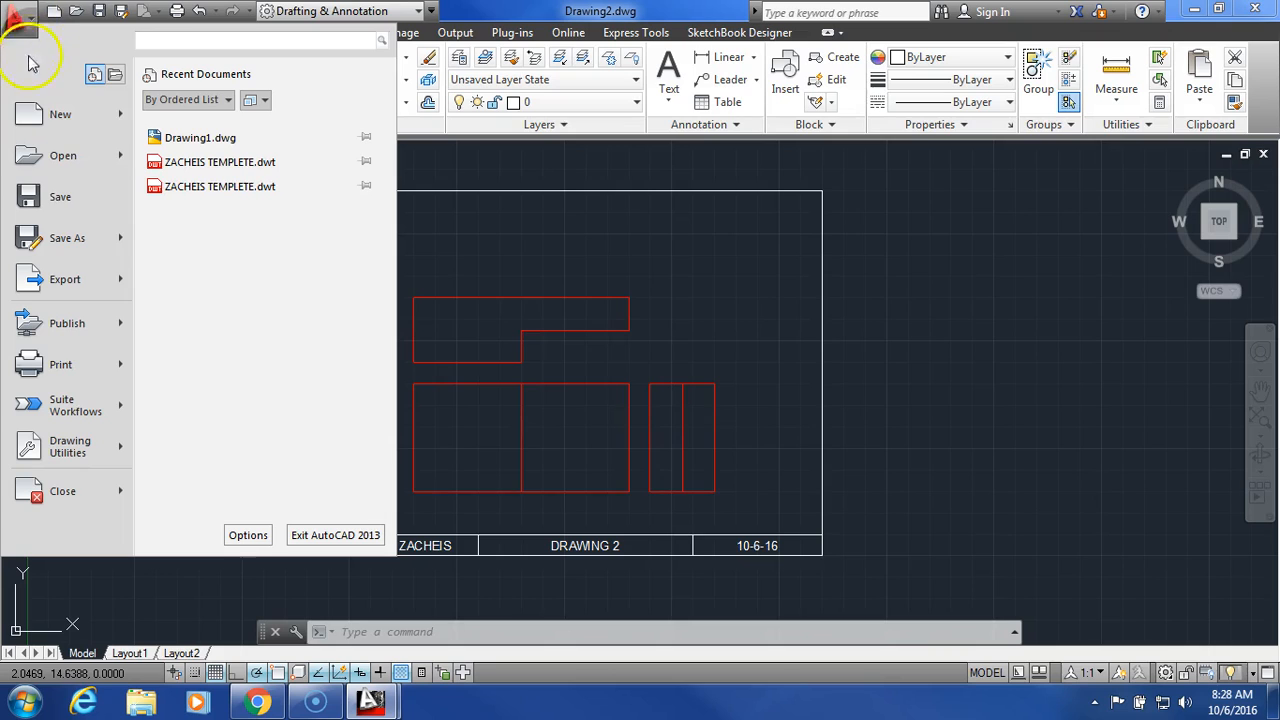
mouse_move(60, 240)
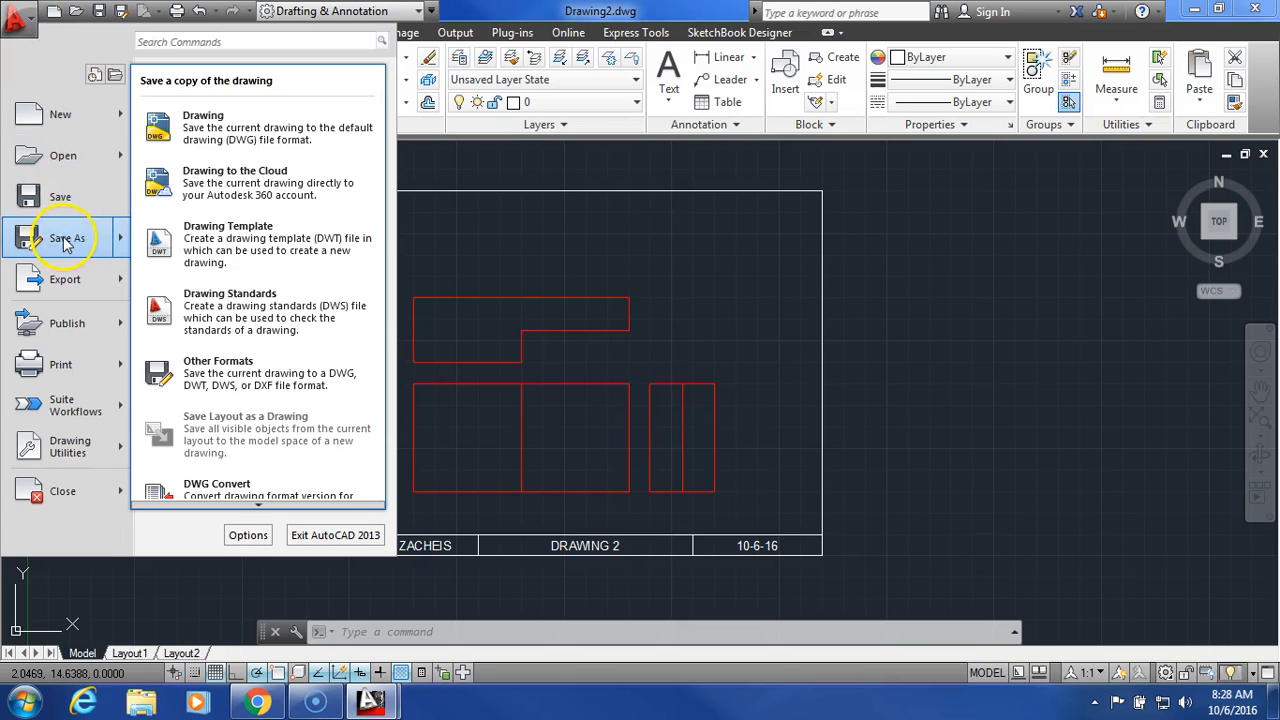
click(270, 125)
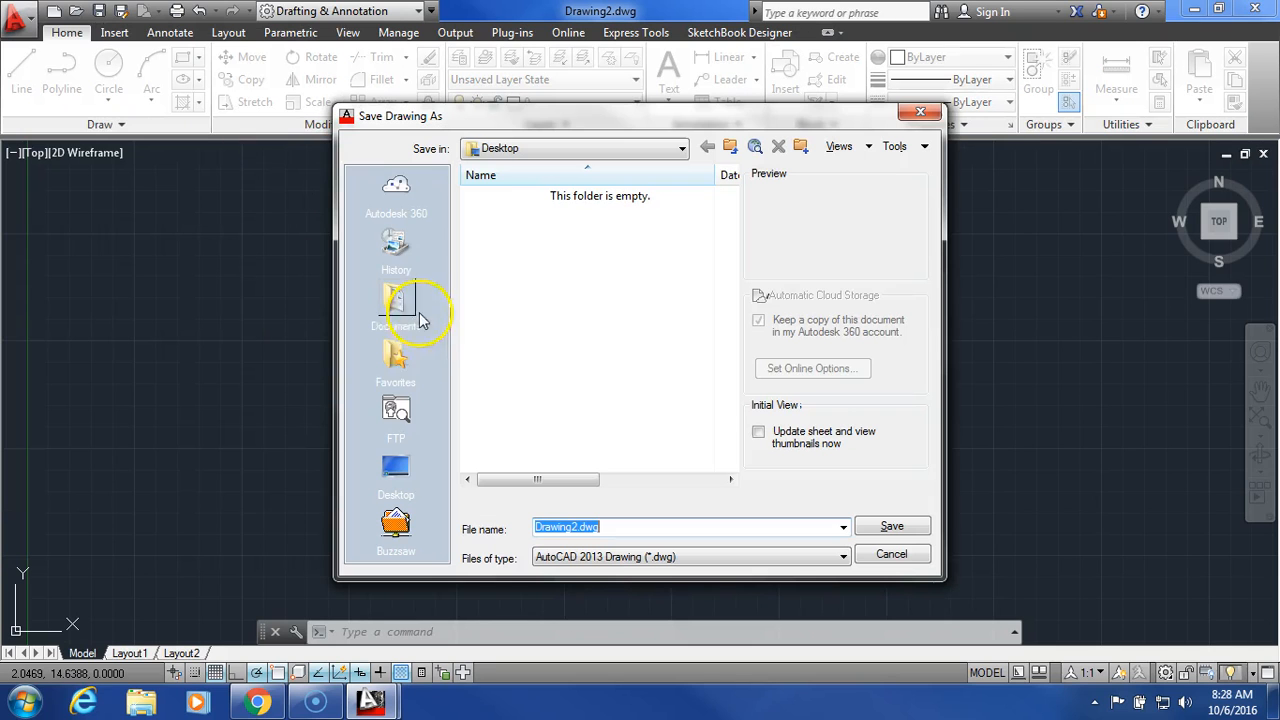
click(617, 155)
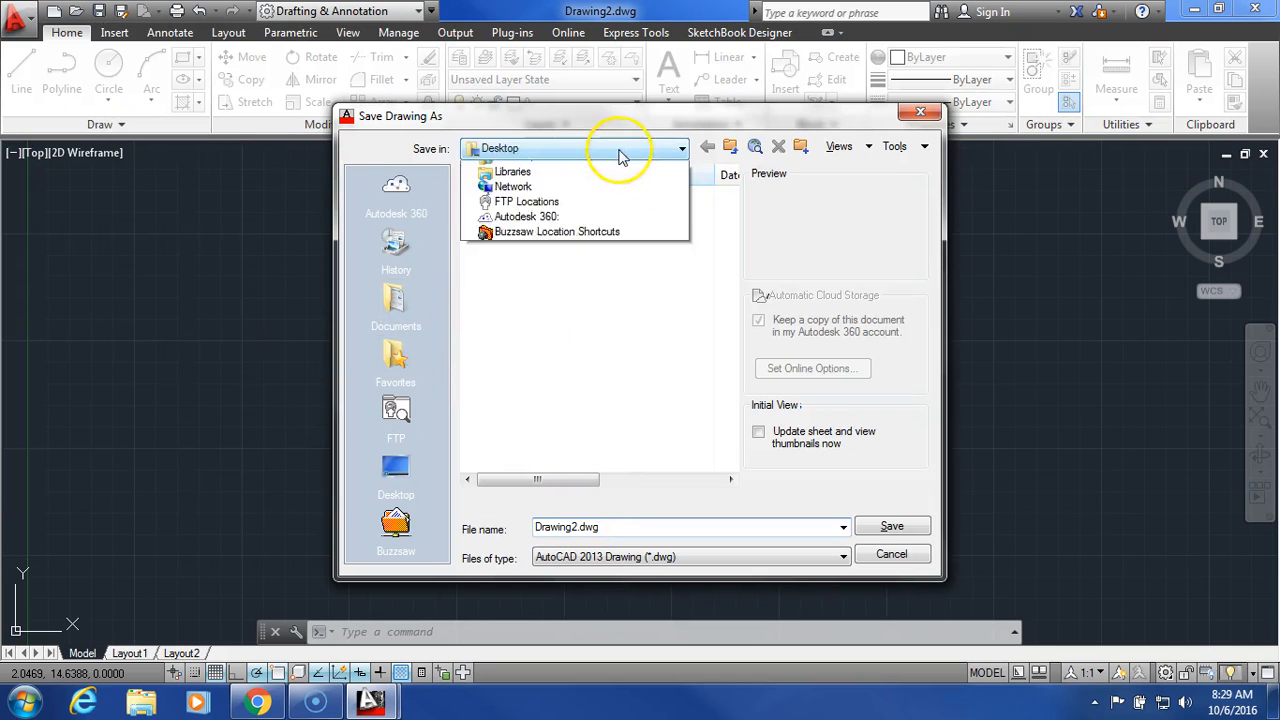
click(617, 273)
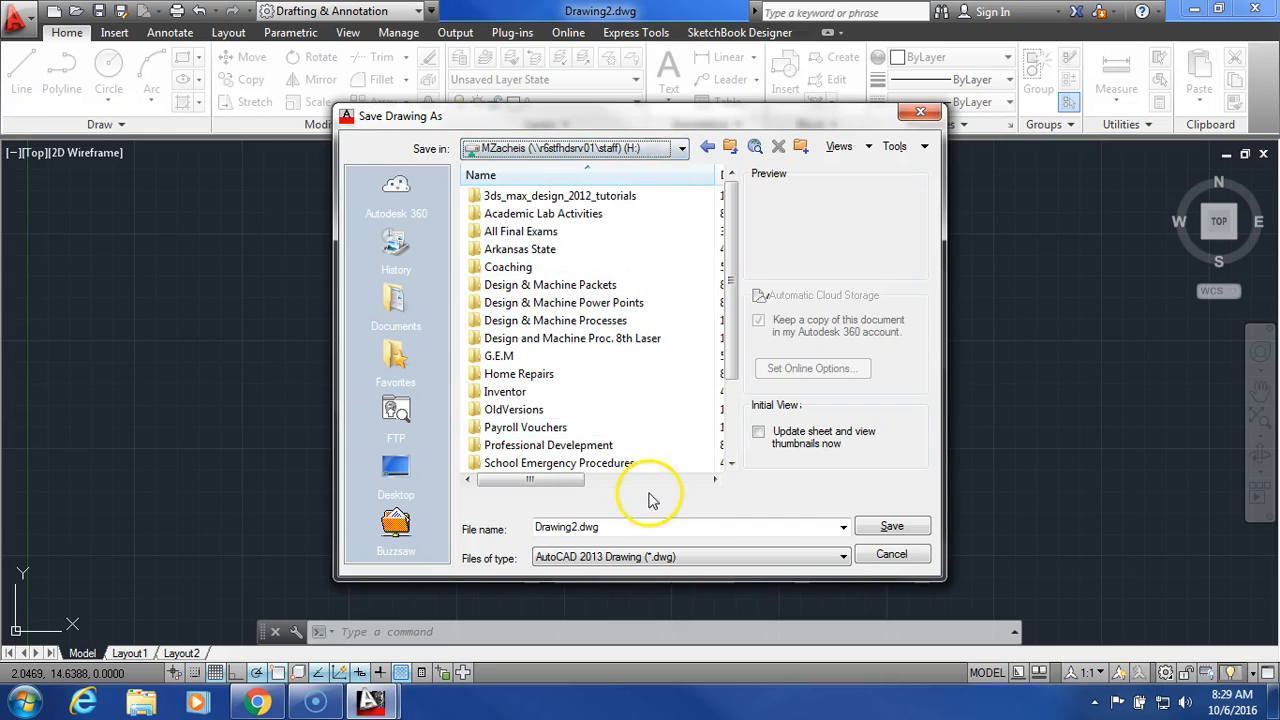
click(891, 525)
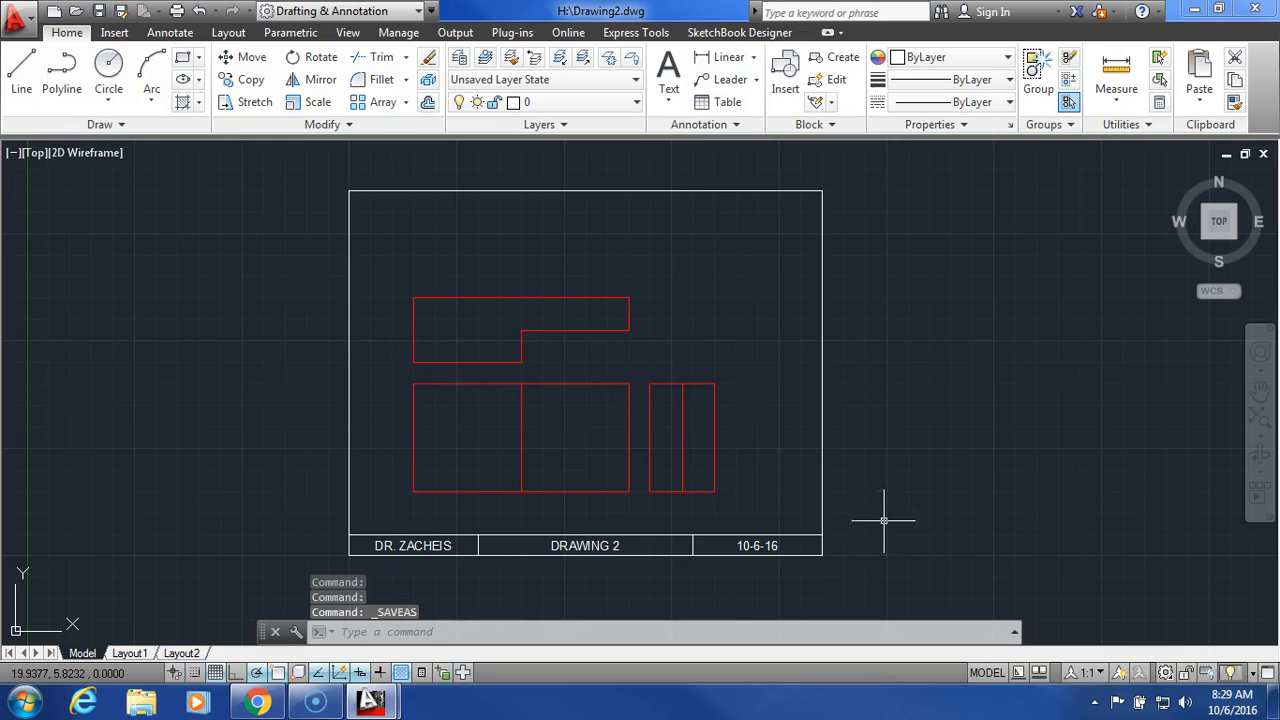
Step: Export Drawing2.pdf to the Desktop, then close Drawing2 without saving changes
click(20, 18)
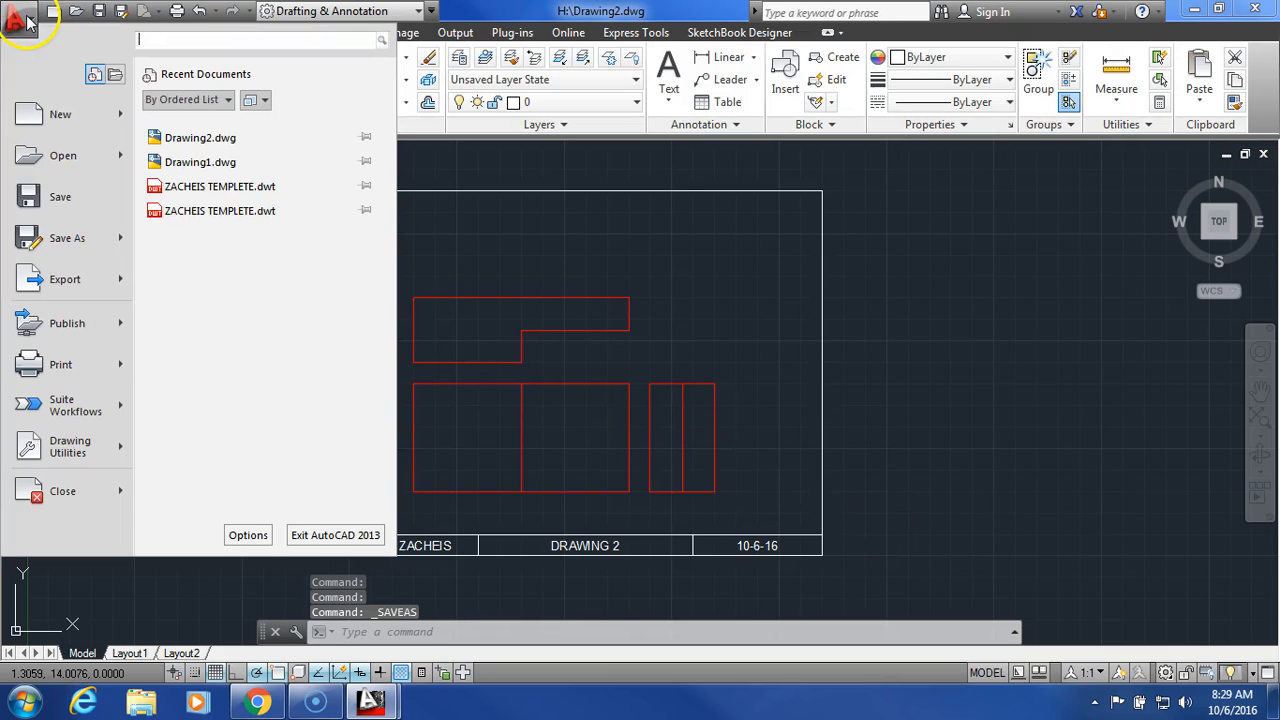
click(57, 288)
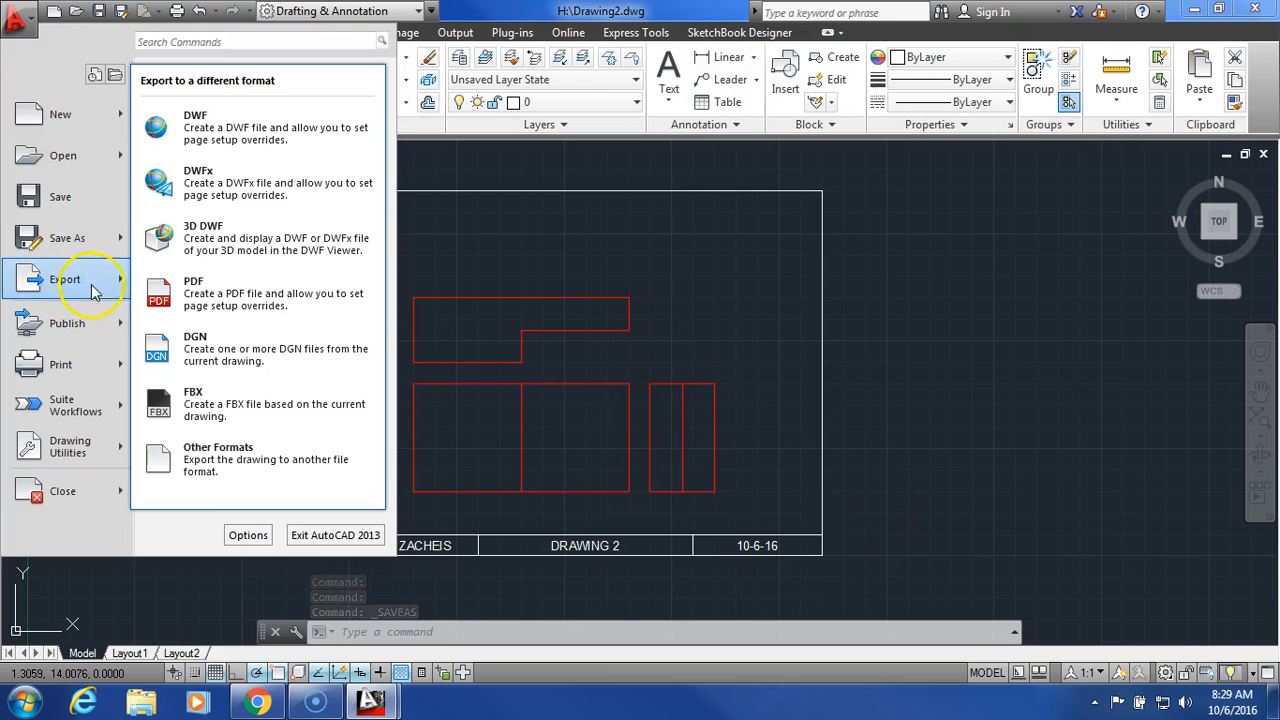
click(276, 296)
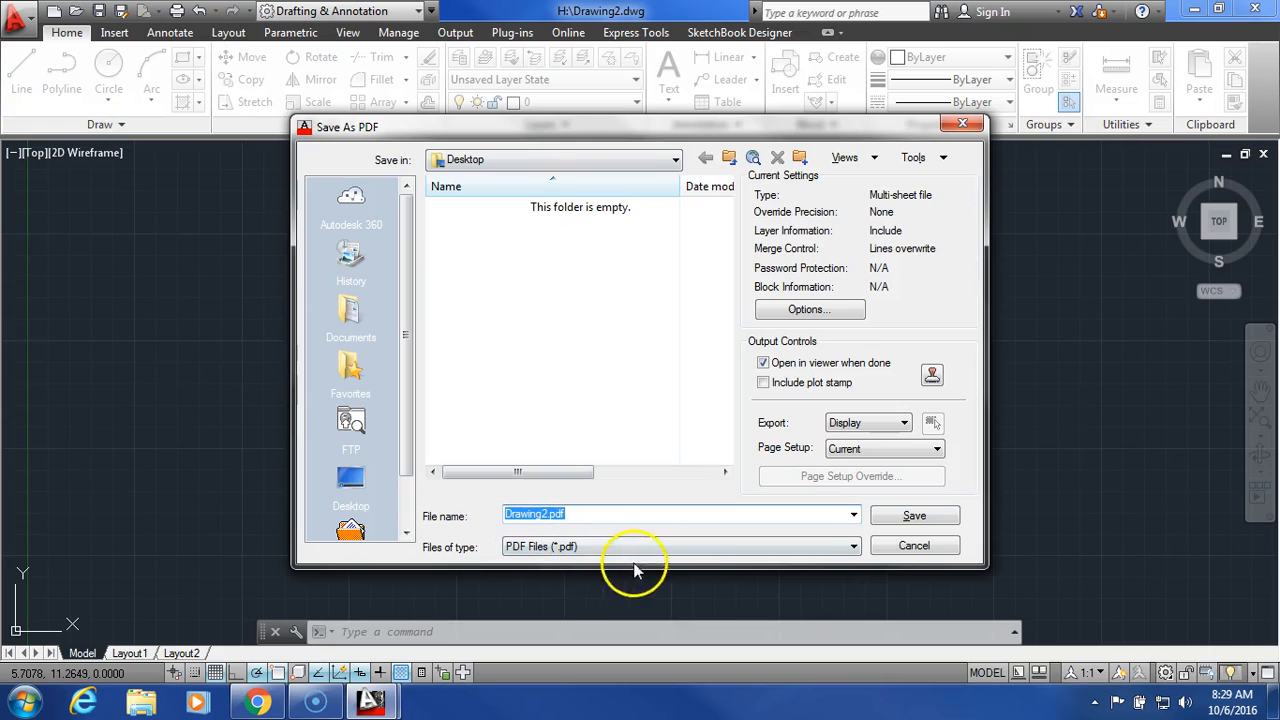
click(933, 516)
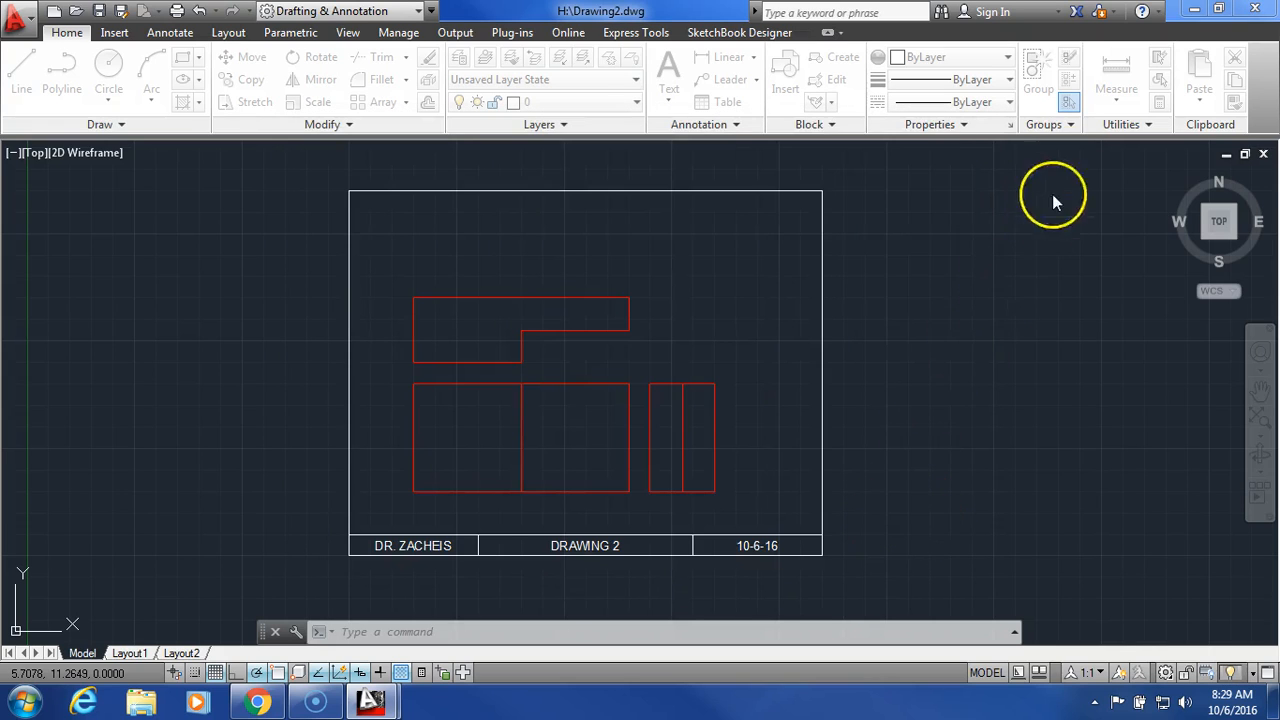
click(1256, 10)
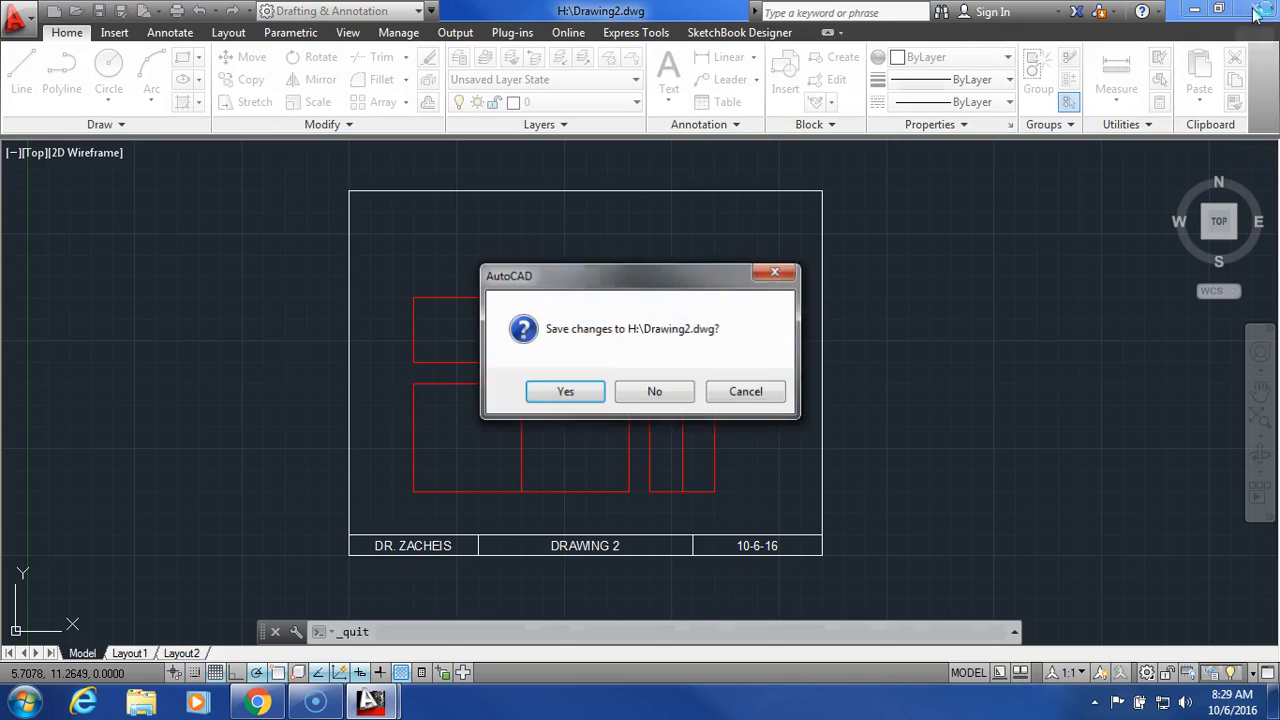
click(654, 389)
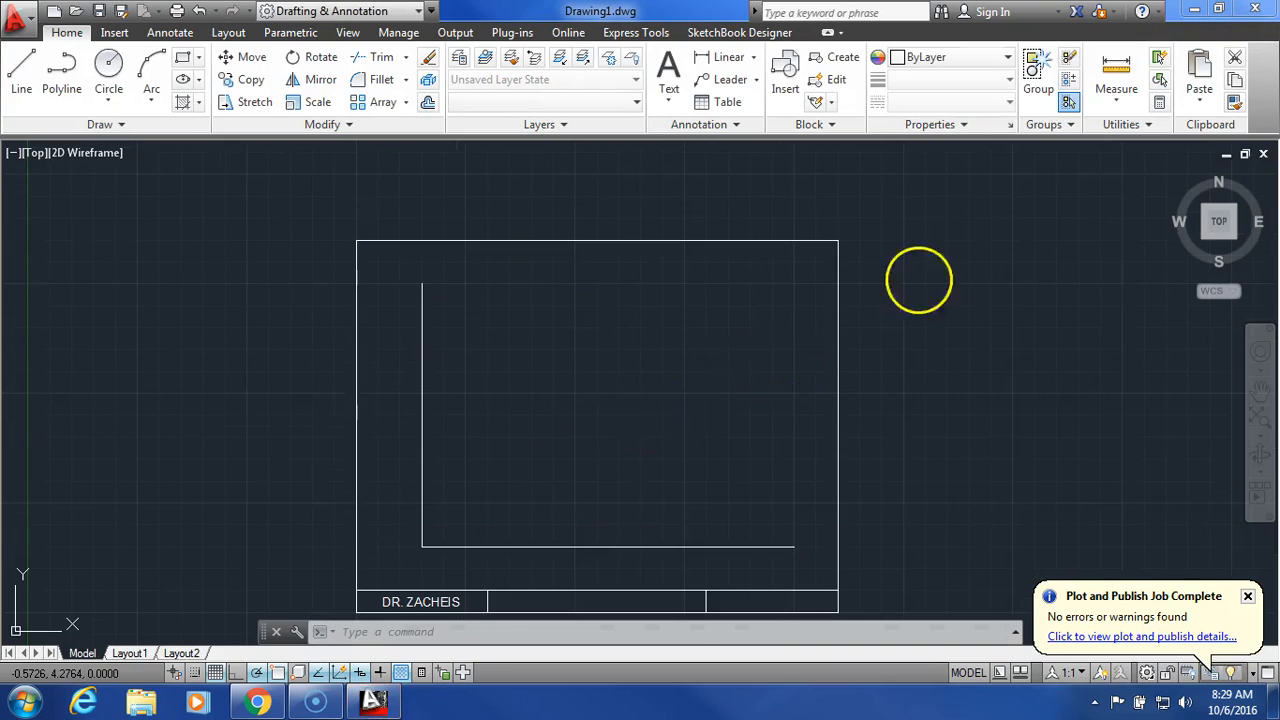
Step: Close AutoCAD and open Drawing2.pdf, zooming in to inspect the title block
click(1256, 10)
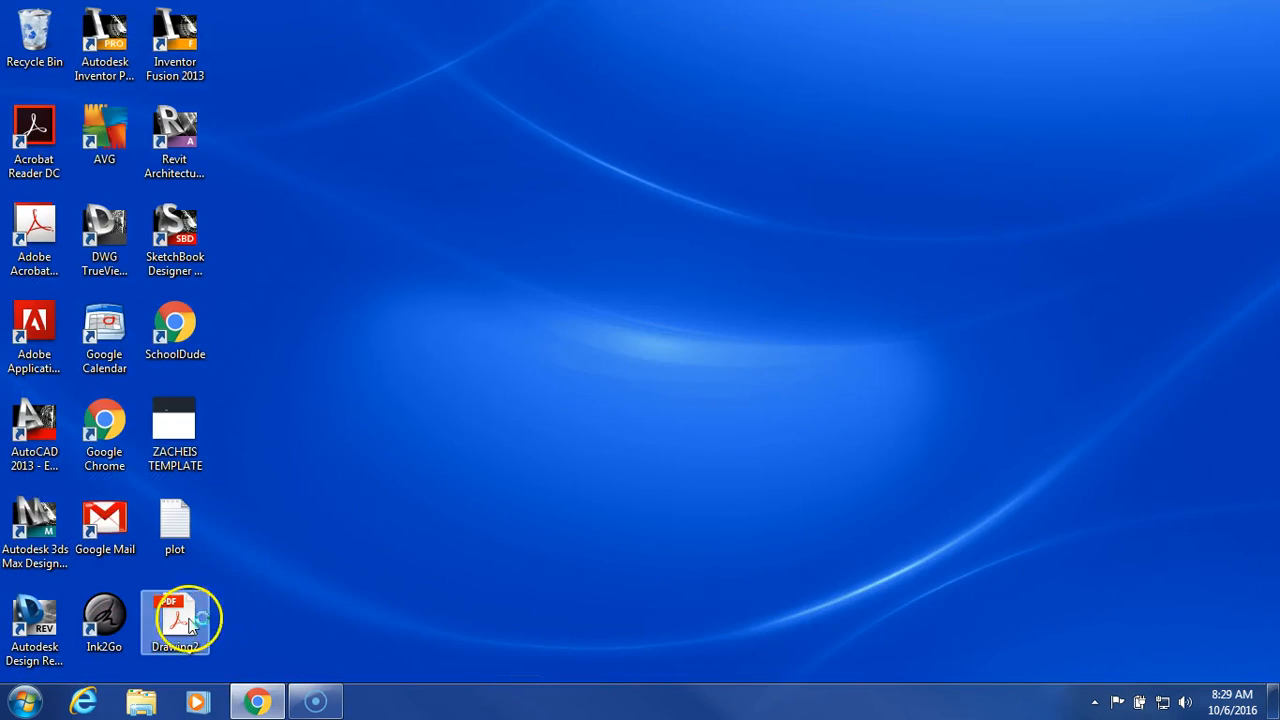
double_click(190, 622)
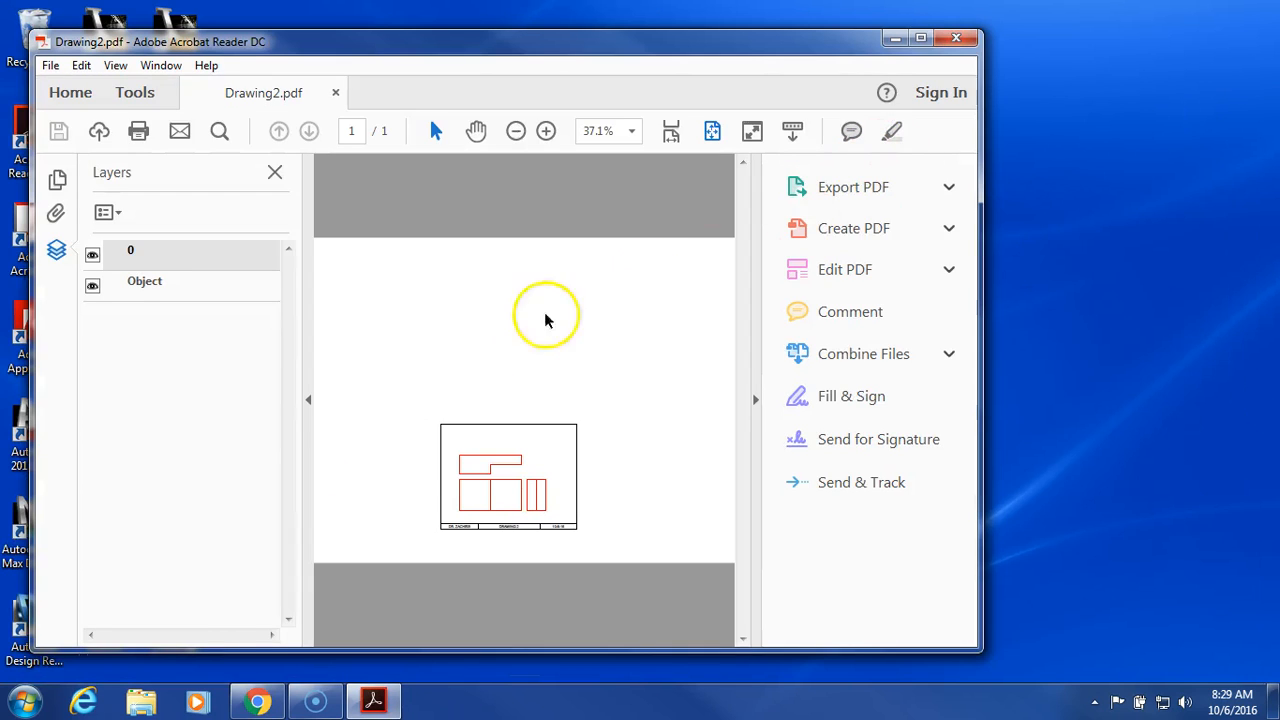
click(547, 131)
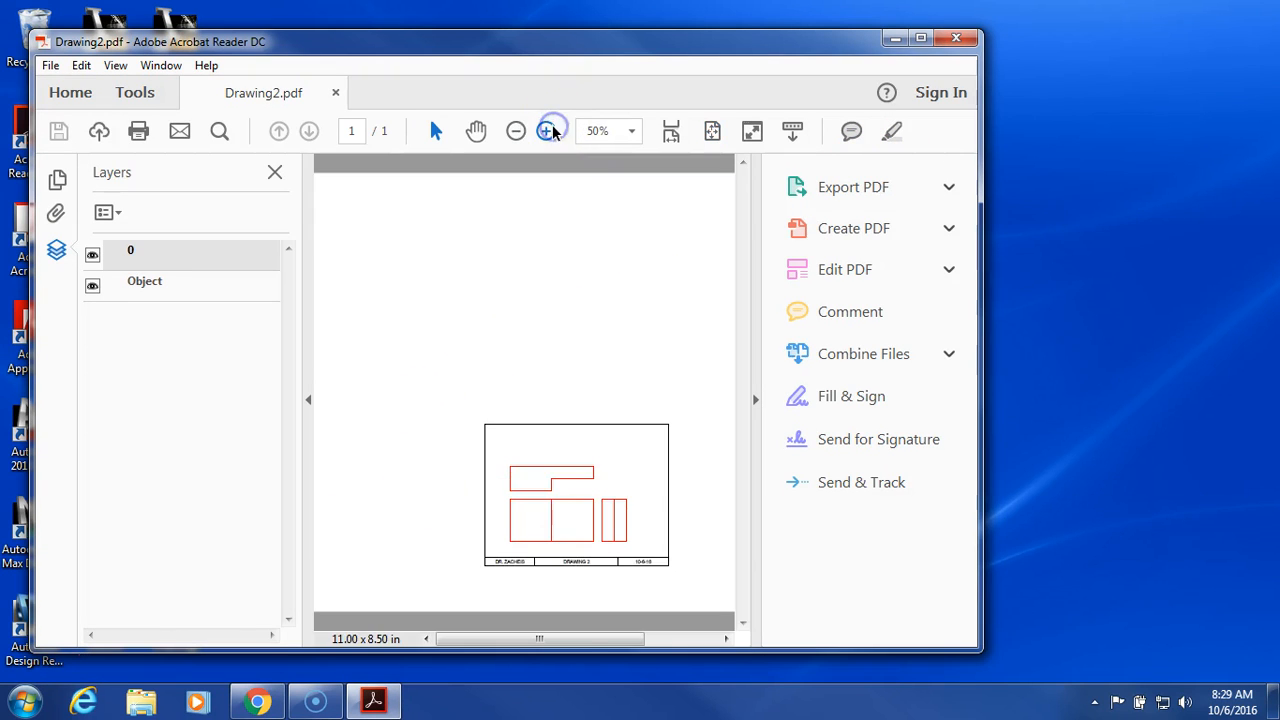
click(547, 131)
drag(545, 643, 598, 638)
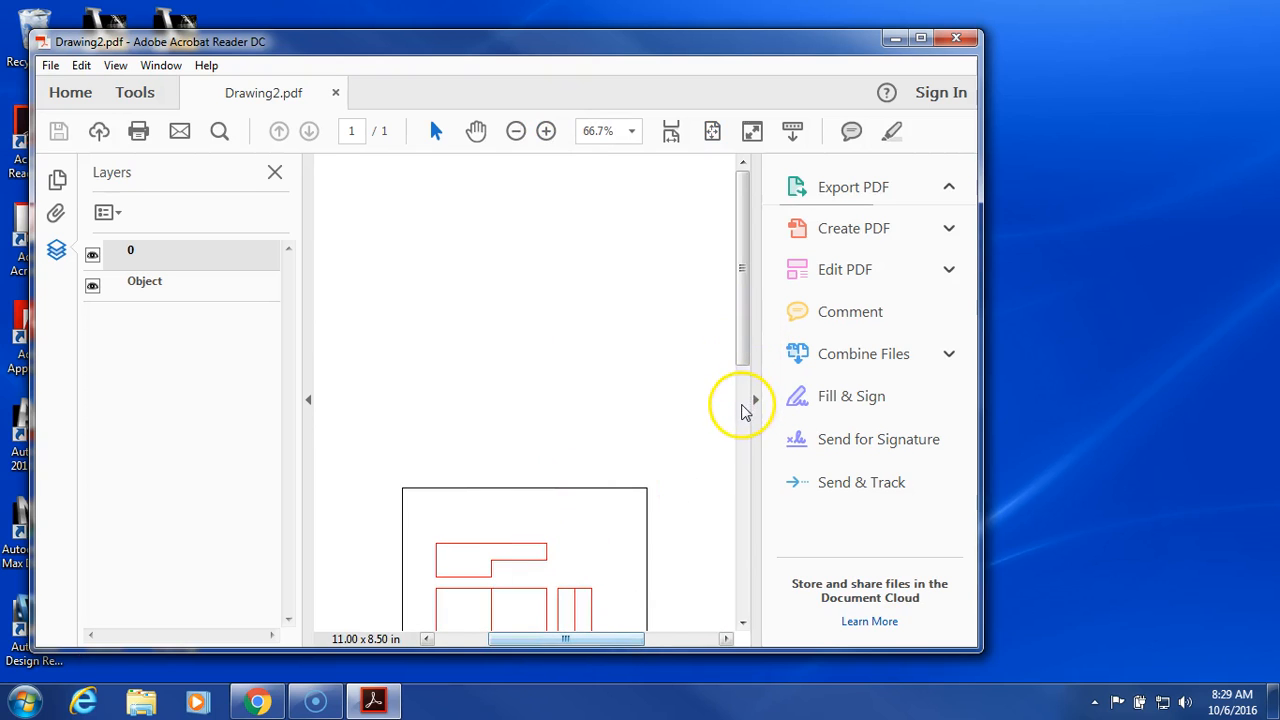
drag(745, 395, 756, 465)
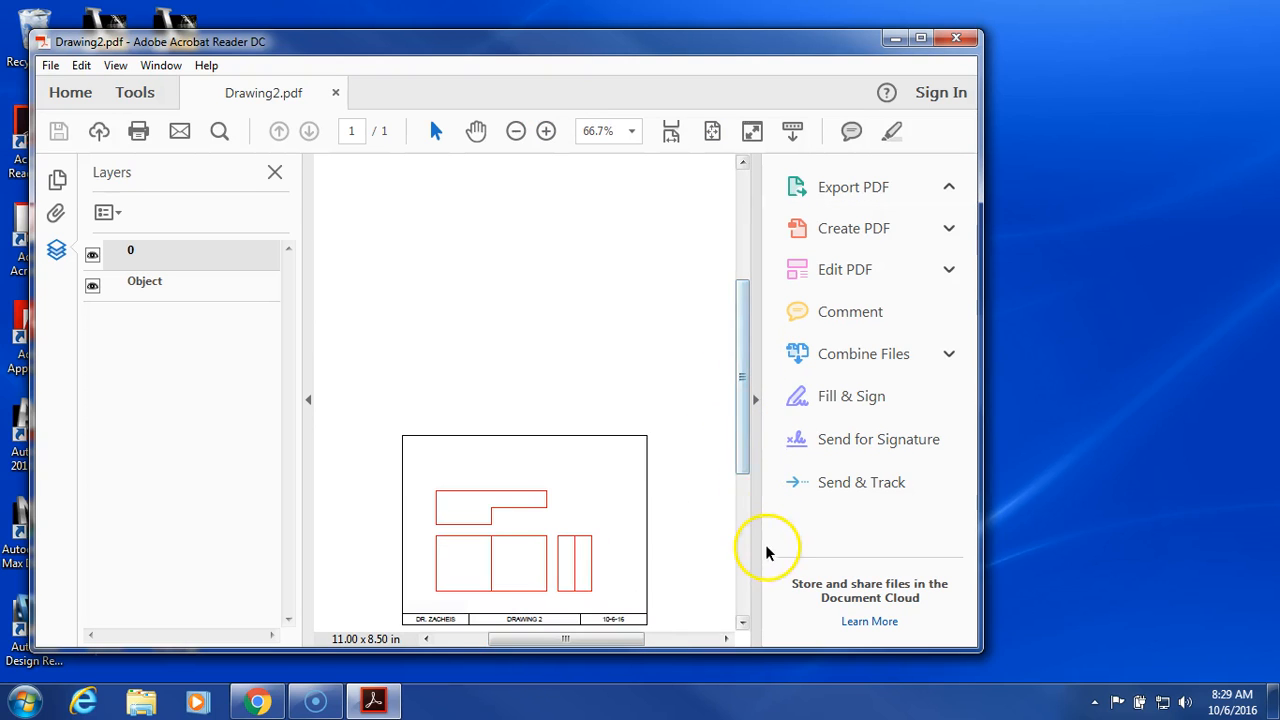
Step: Close Acrobat Reader and move the Drawing2 PDF icon to the desktop centre
click(957, 42)
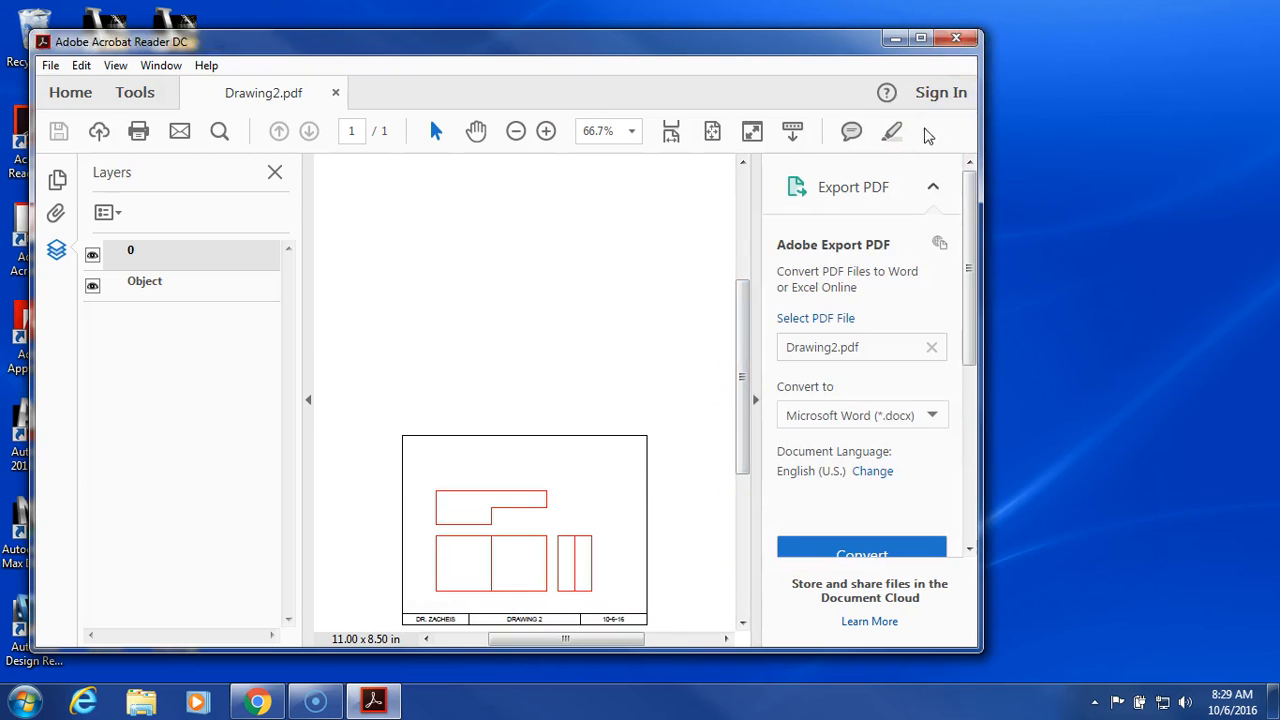
click(675, 435)
drag(175, 618, 527, 235)
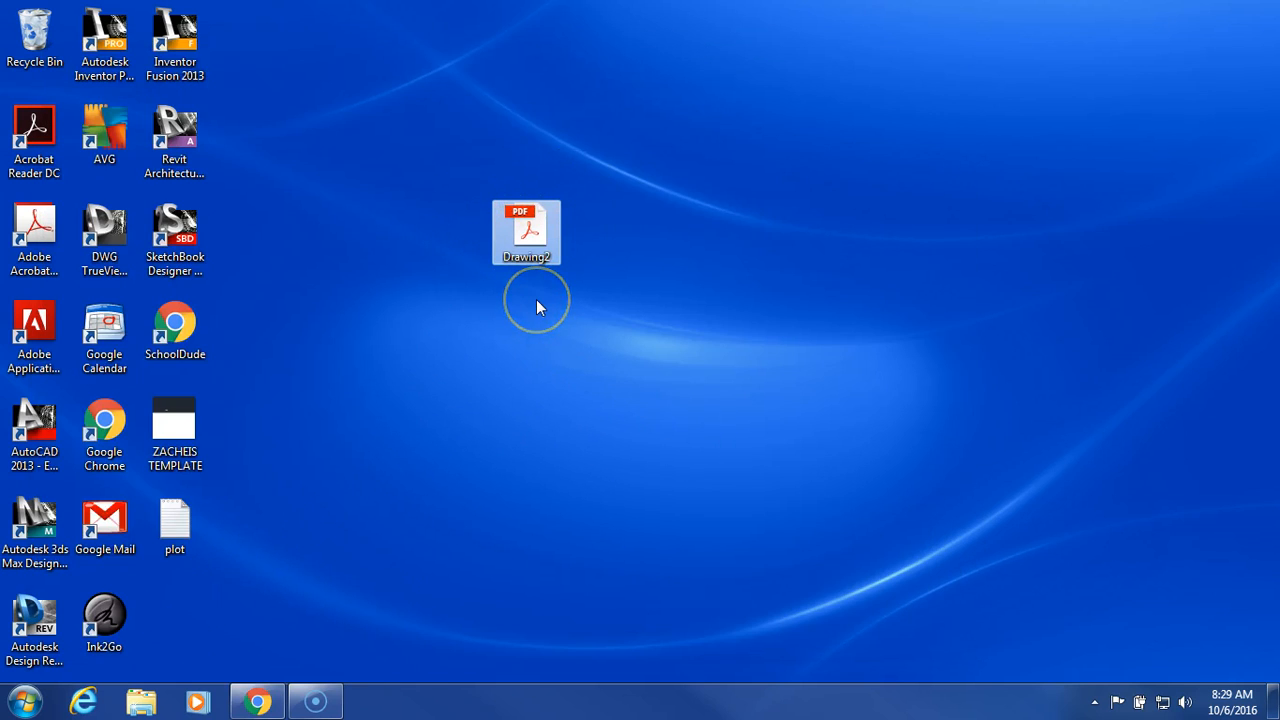